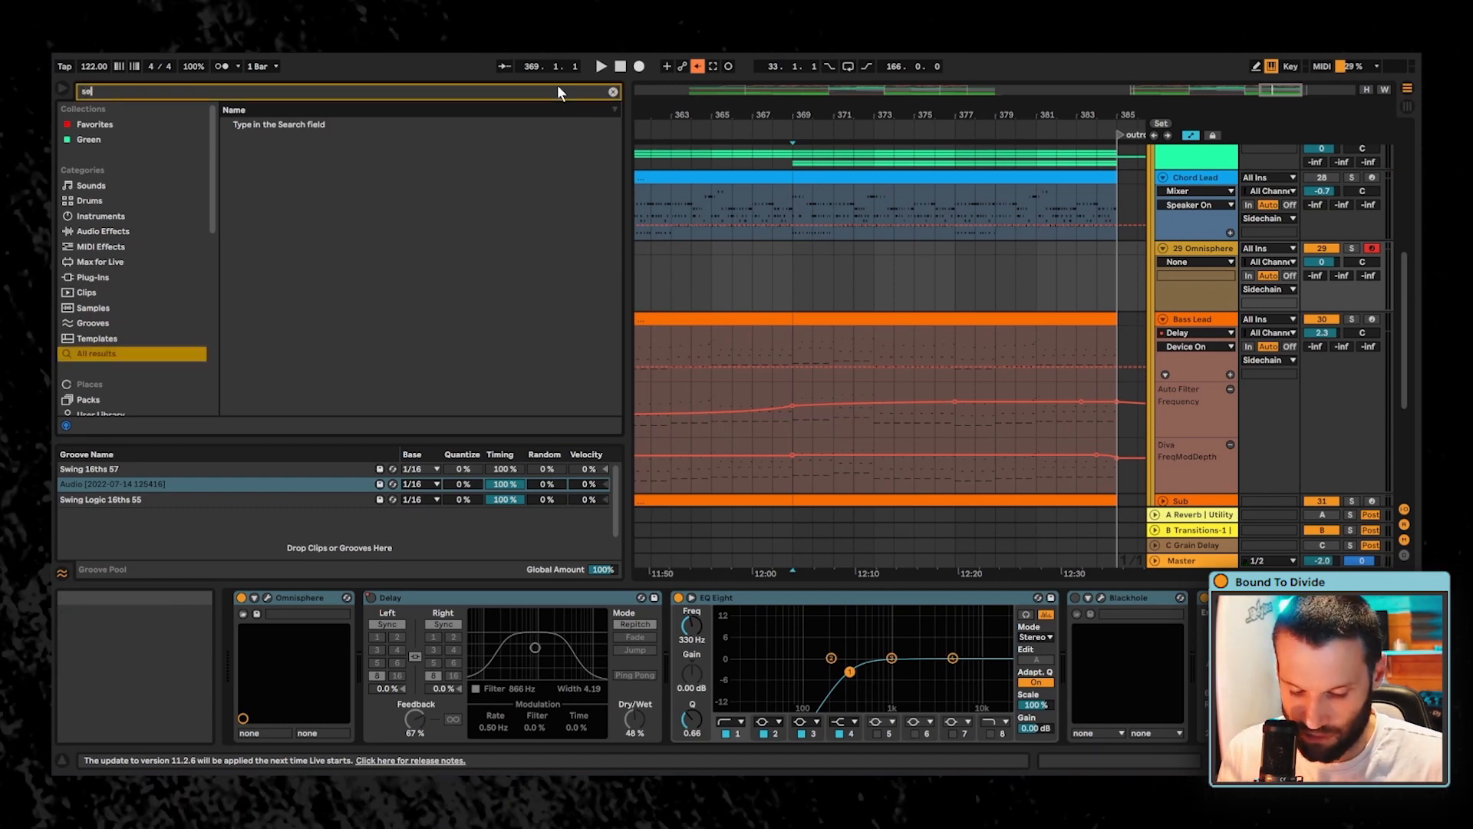
- Search the browser for the Step Sequencer device and load Step Sequencer.amxd on the Omnisphere track
type("seque")
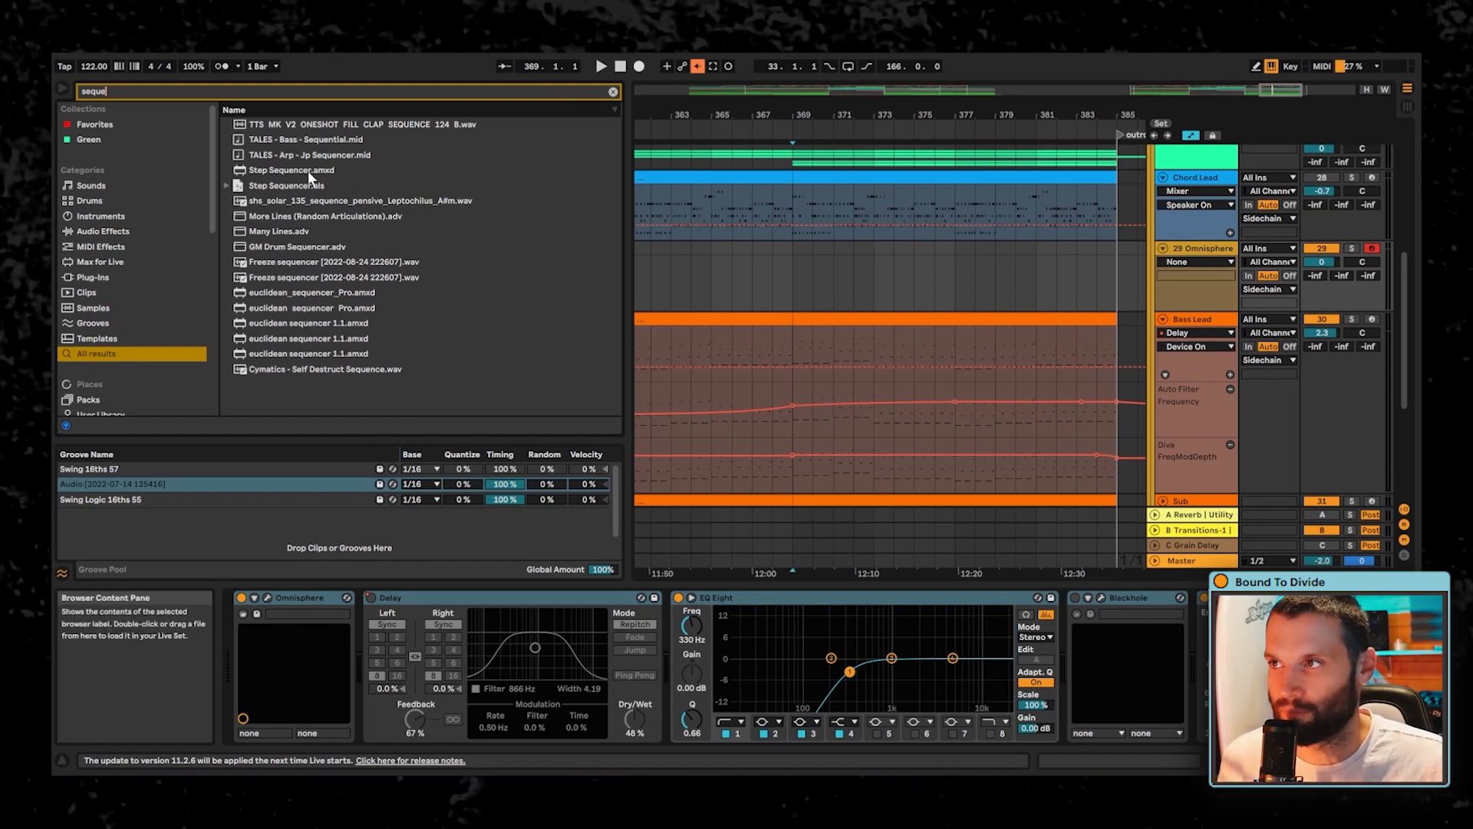
double_click(306, 171)
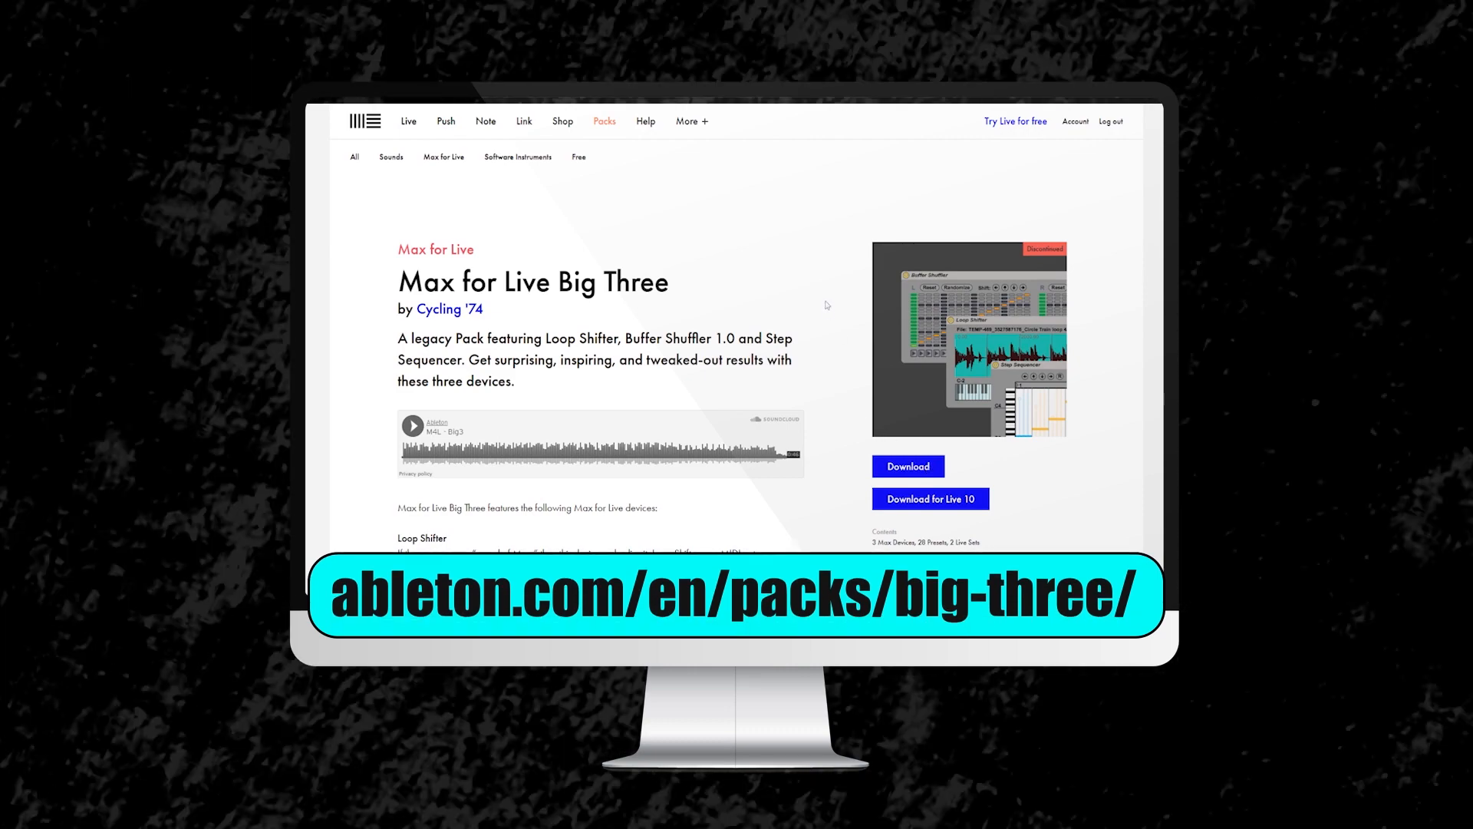
- Review the Max for Live Big Three pack page and its device descriptions
scroll(816, 281, "down", 3)
scroll(818, 283, "down", 5)
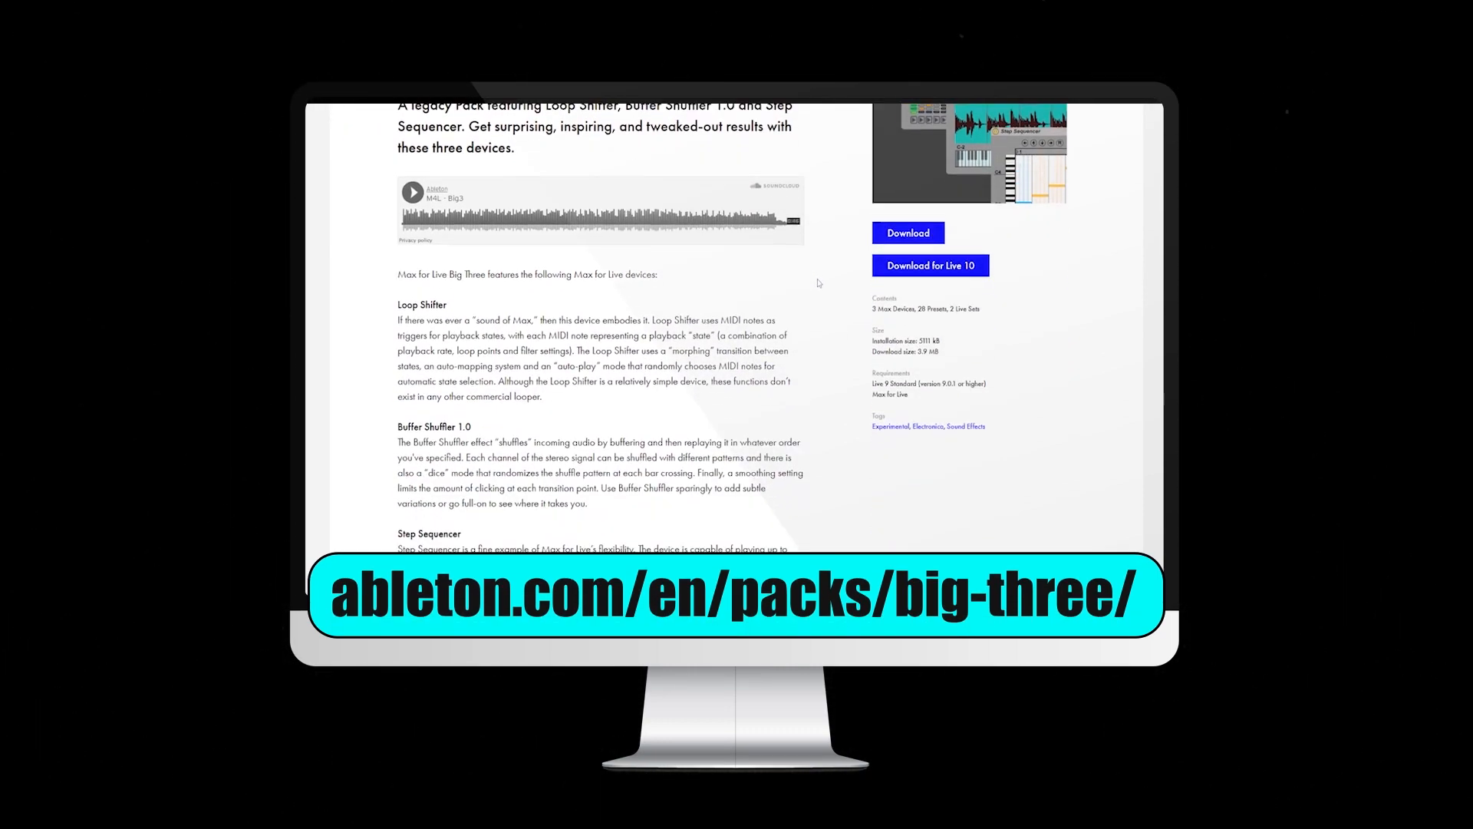
scroll(818, 283, "up", 5)
scroll(820, 283, "up", 3)
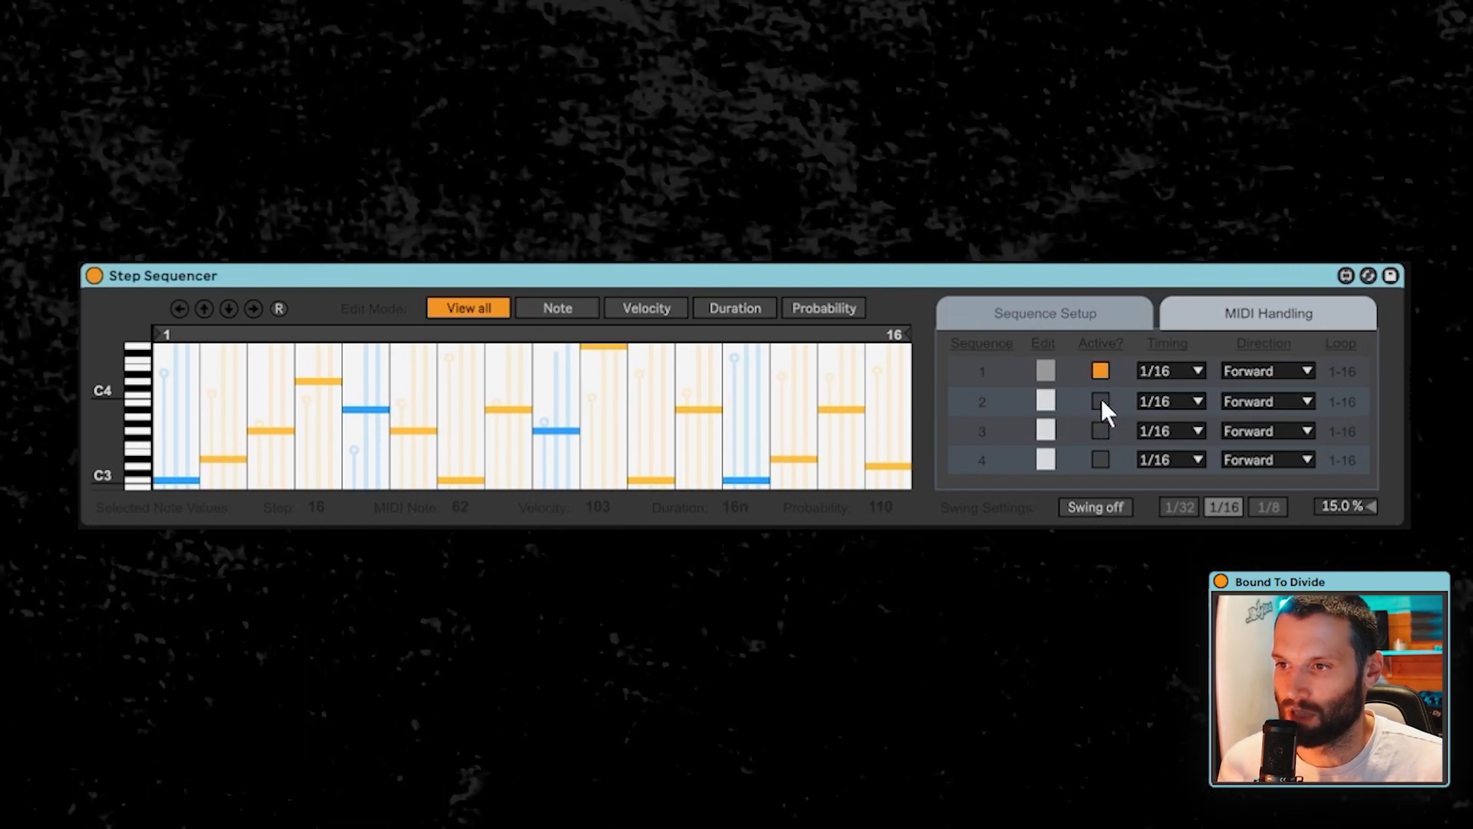
- Play the arrangement to audition the Step Sequencer's default pattern on the Omnisphere track
left_click(1100, 428)
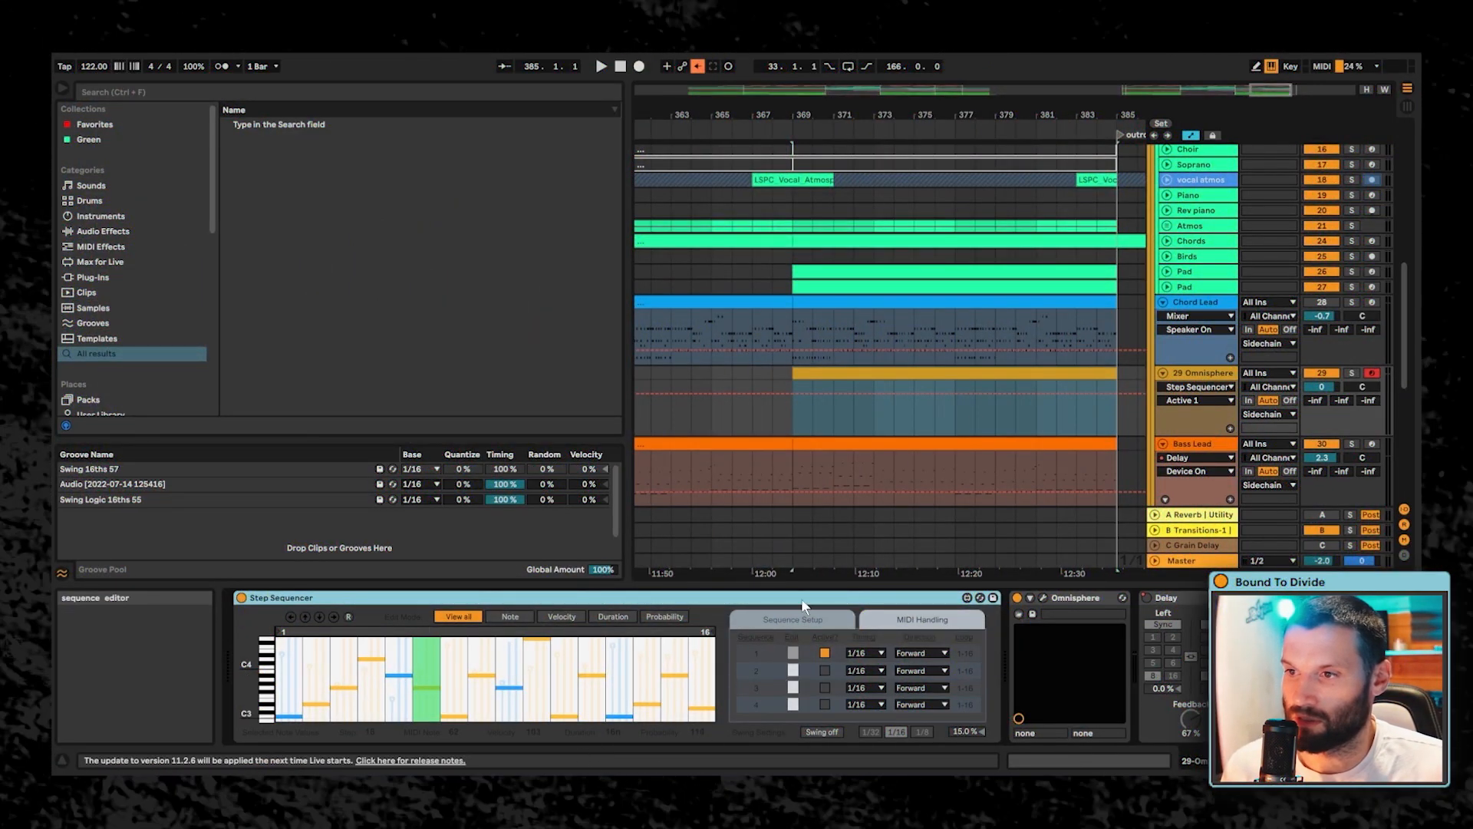
key("space")
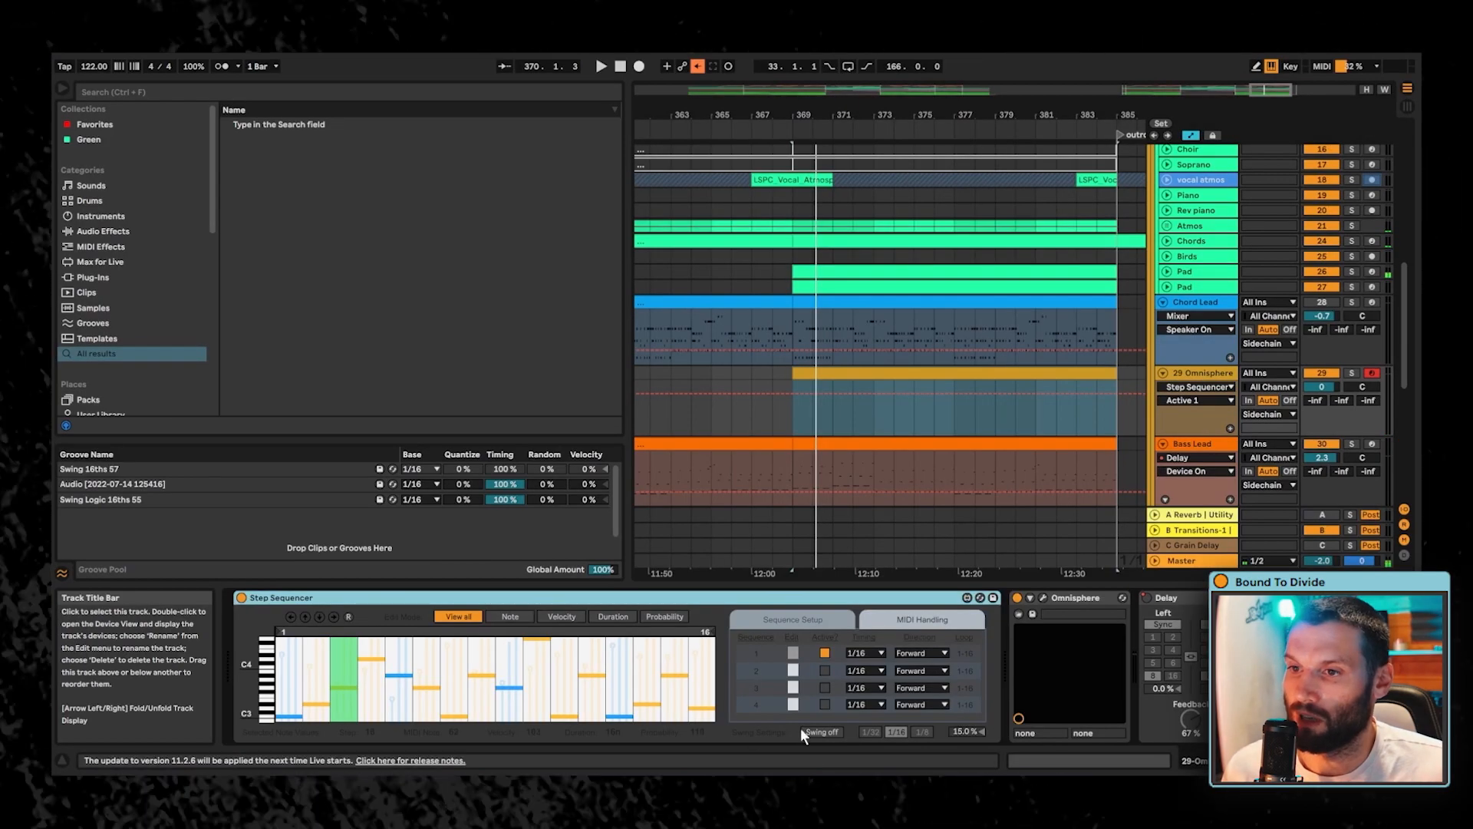
- Inspect the Bass Lead clip's scale setting and return to the Omnisphere track's devices
left_click(433, 89)
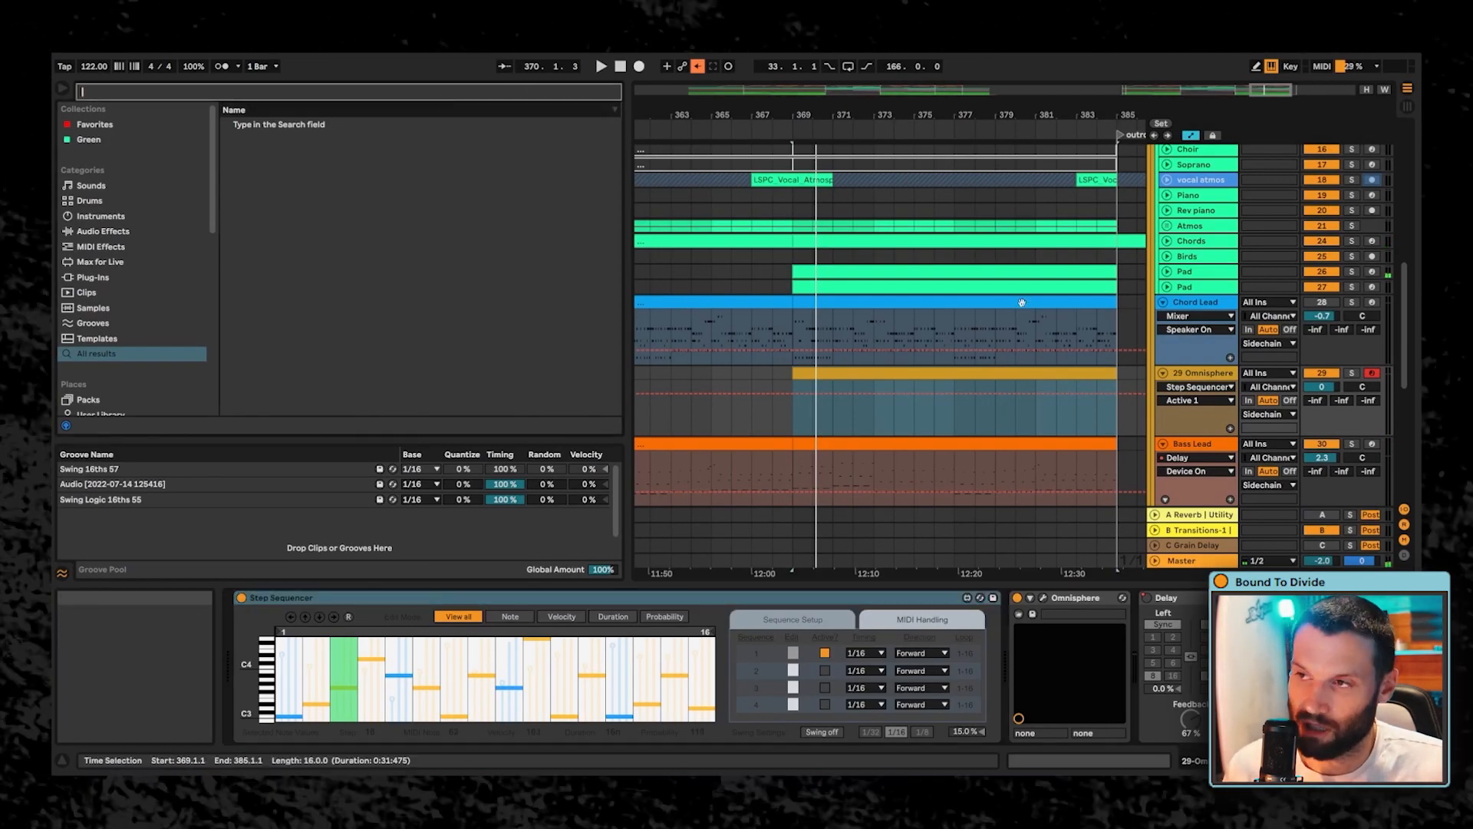
double_click(842, 442)
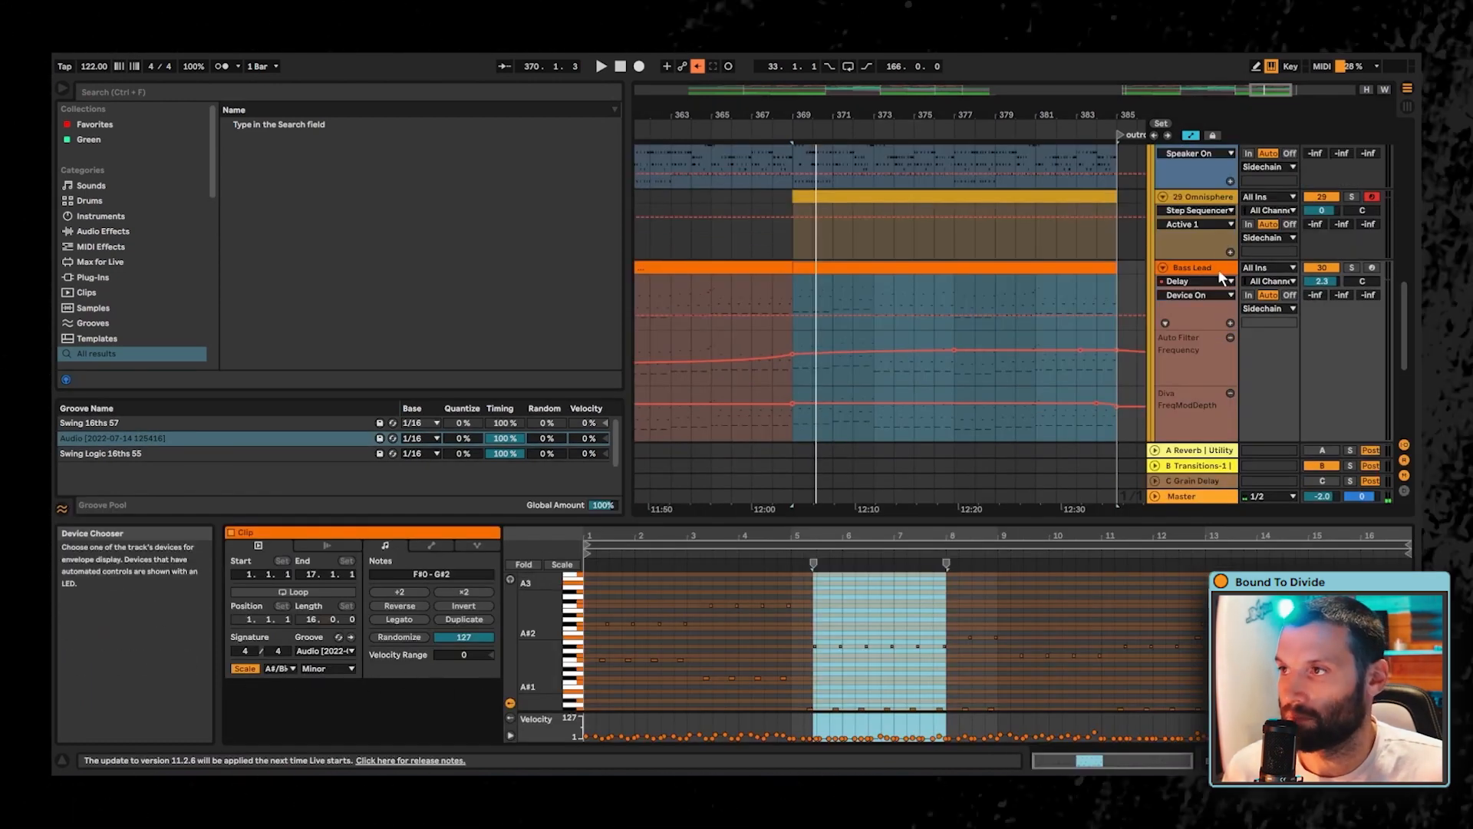
left_click(1201, 198)
- Find the Minor preset of the Scale MIDI effect and insert it after the Step Sequencer, before Omnisphere
left_click(562, 90)
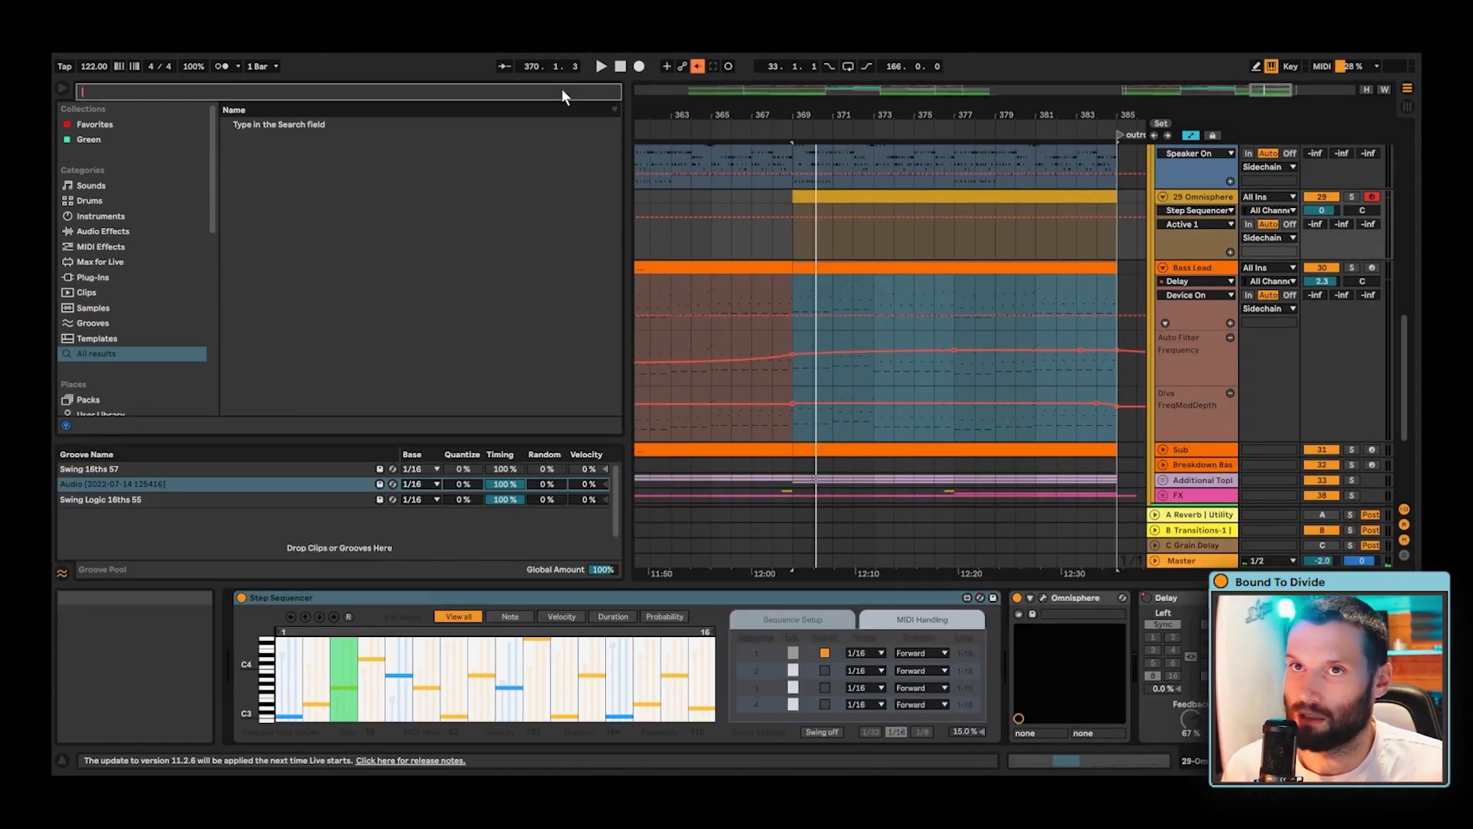
type("minor")
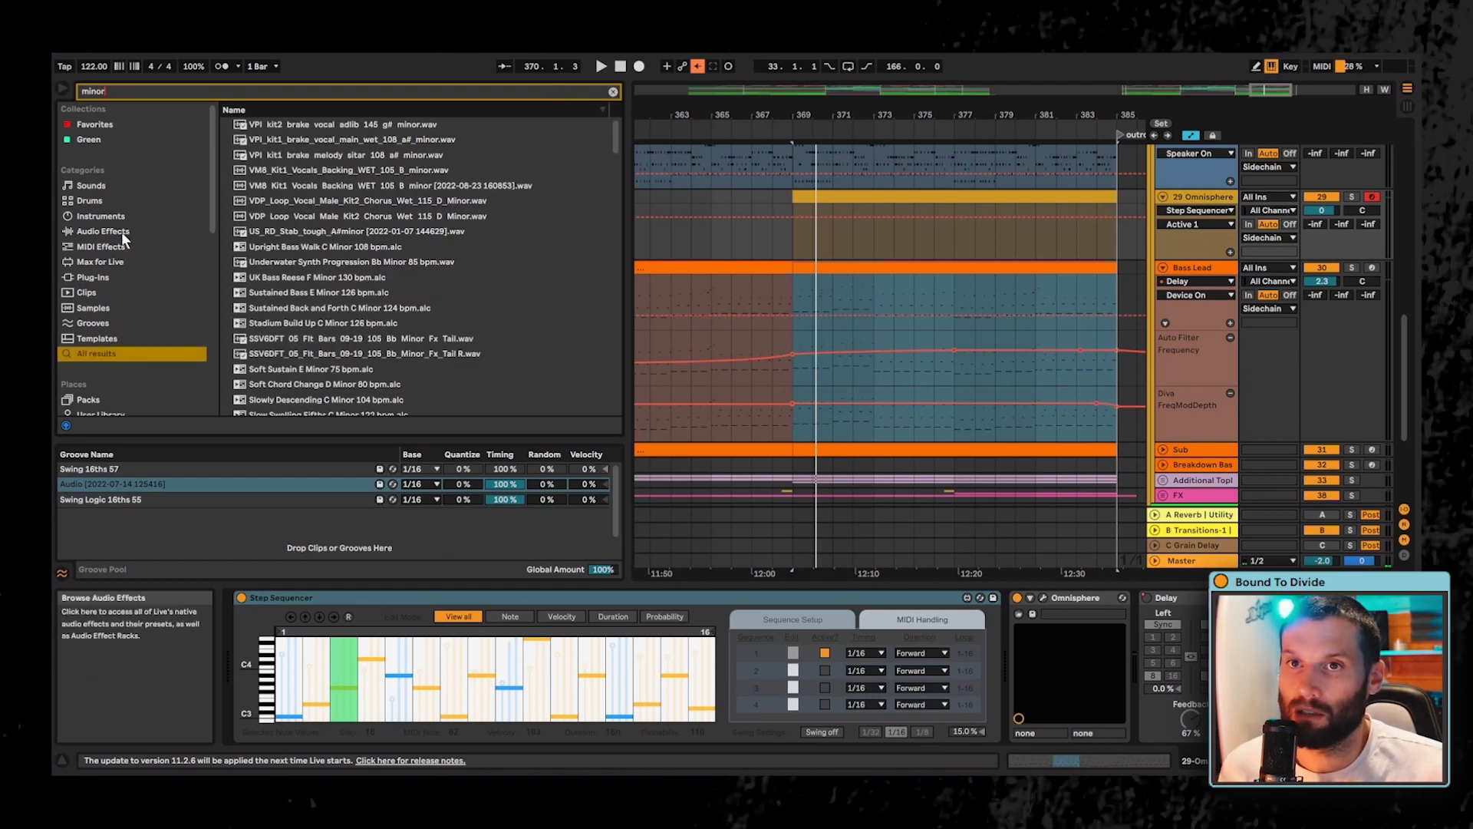
left_click(96, 249)
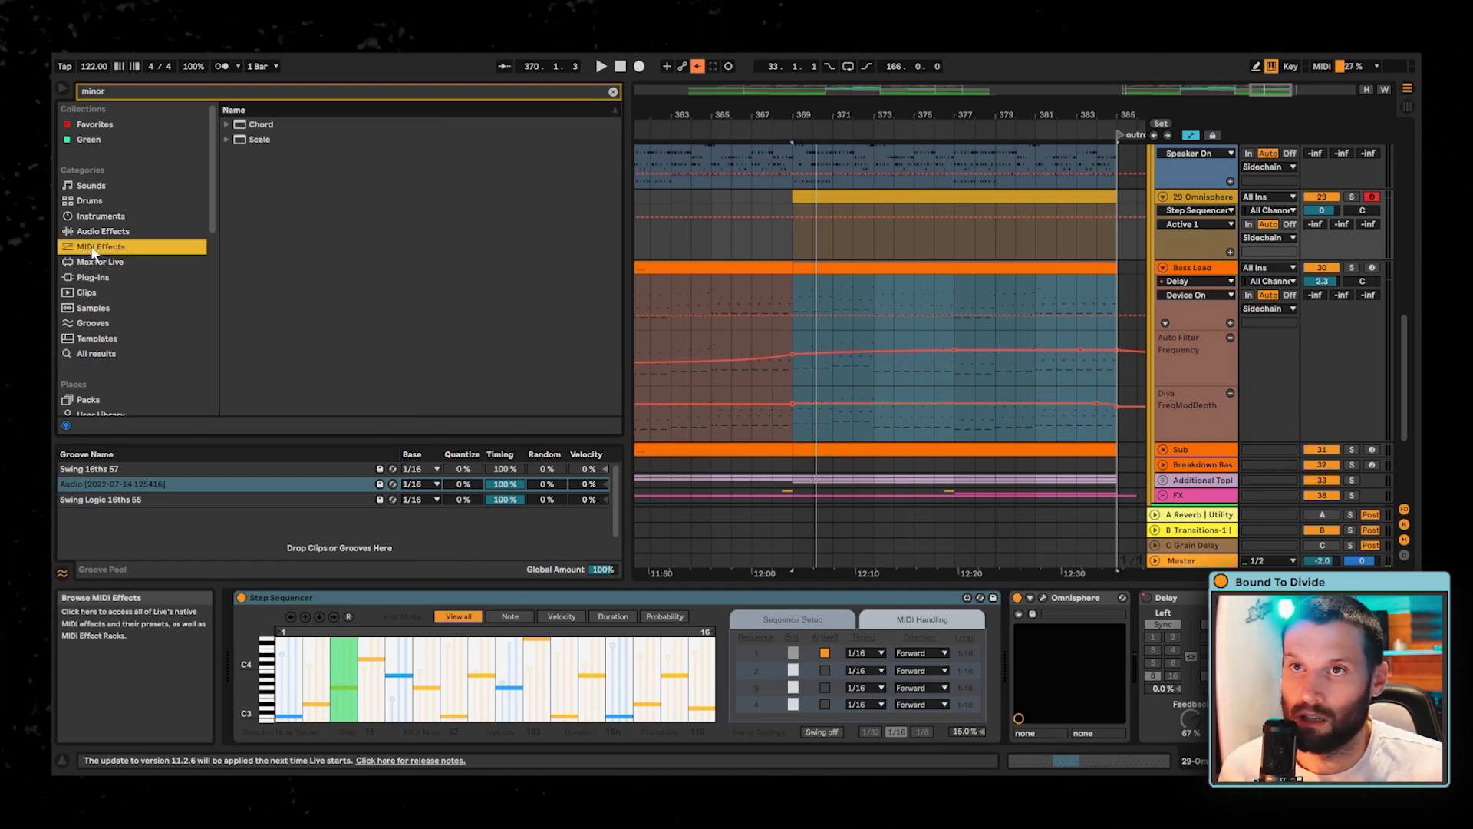
left_click(226, 140)
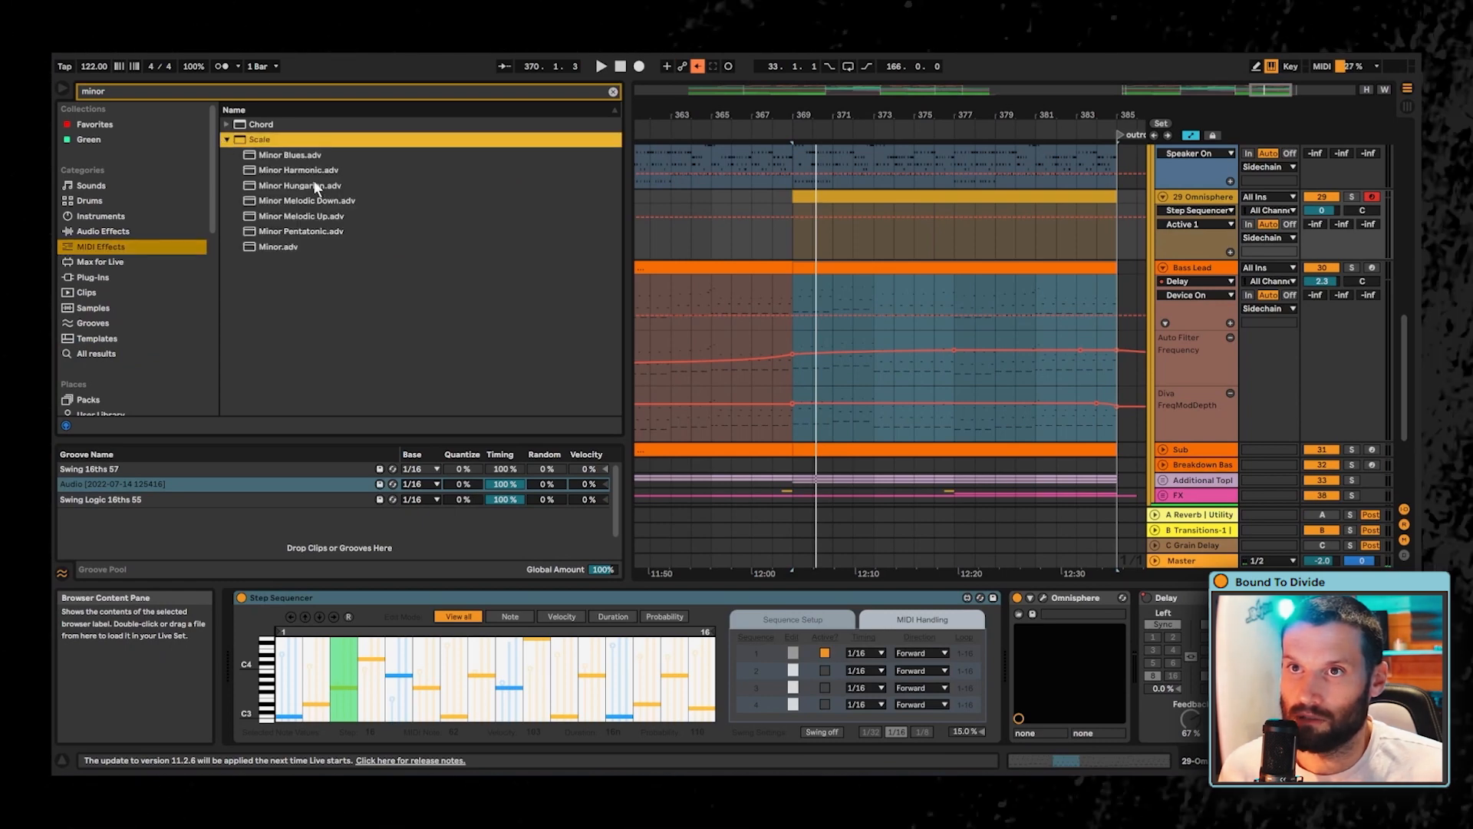
left_click(278, 247)
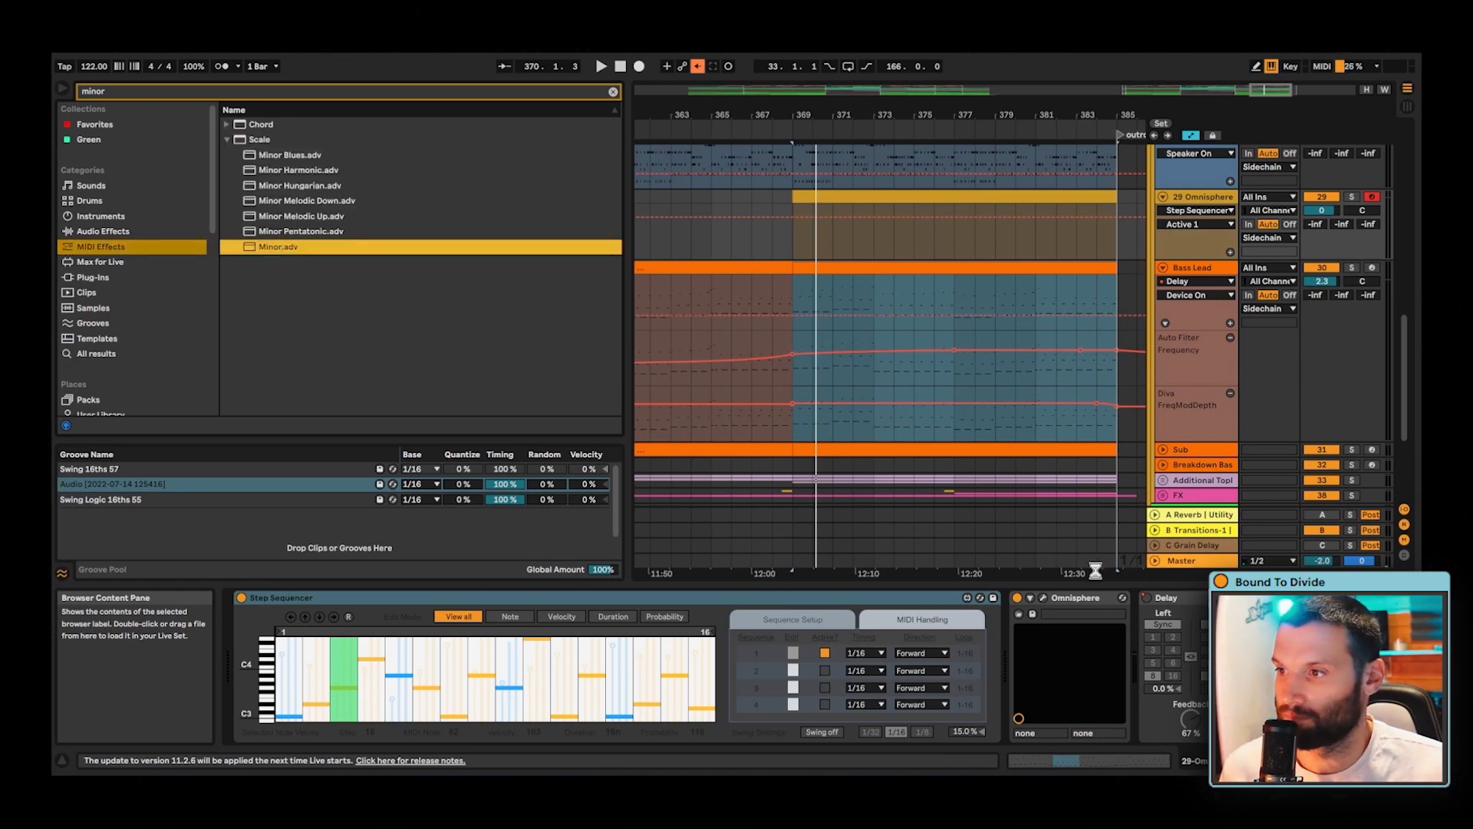
left_click_drag(1095, 571, 1168, 609)
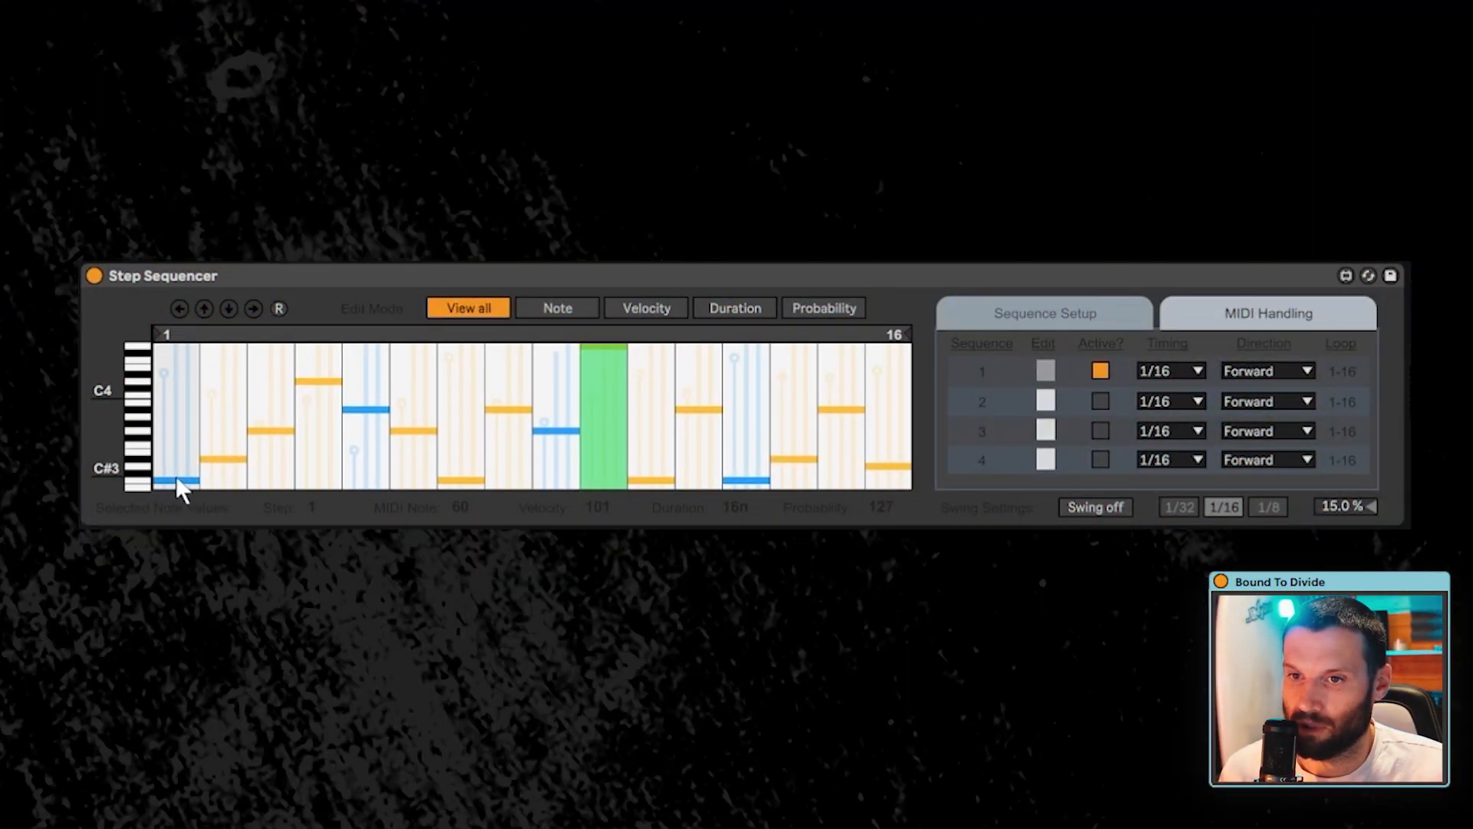
- Set all 16 steps of sequence 1 to the same note, A#3
mouse_move(175, 481)
left_mouse_down()
mouse_move(187, 413)
mouse_move(552, 418)
left_mouse_up()
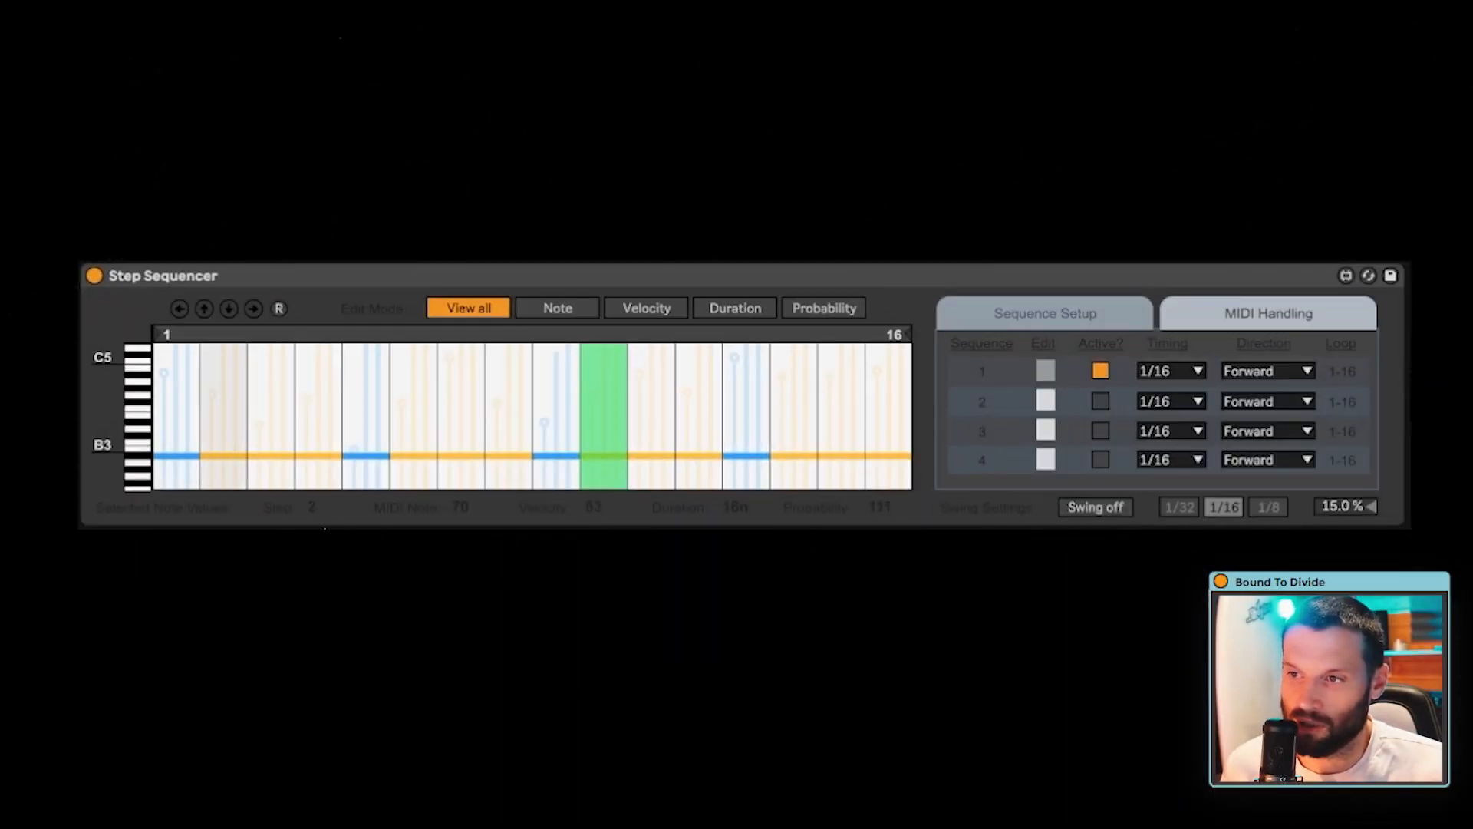
left_click(182, 421)
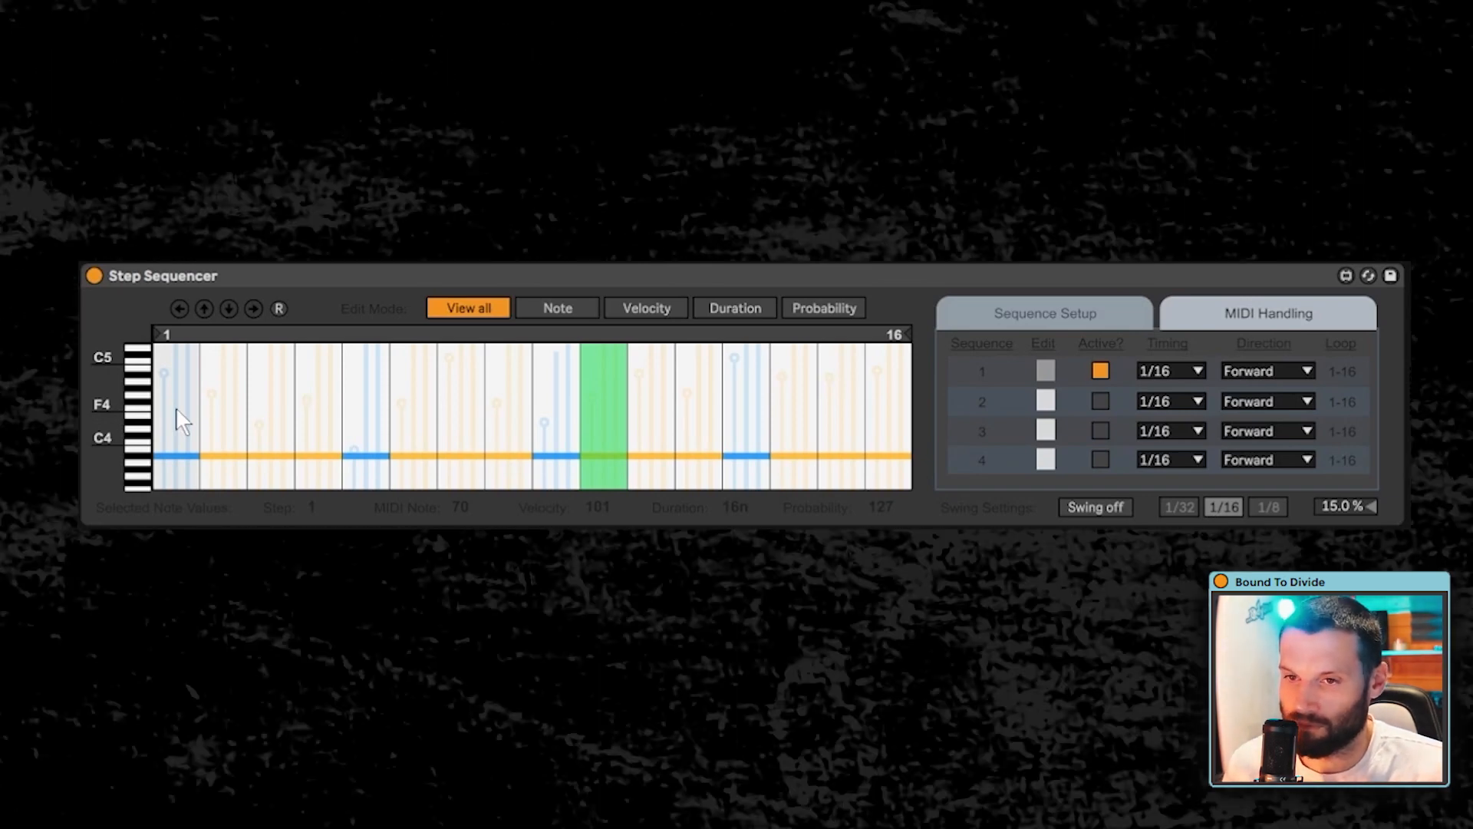
left_click(322, 428)
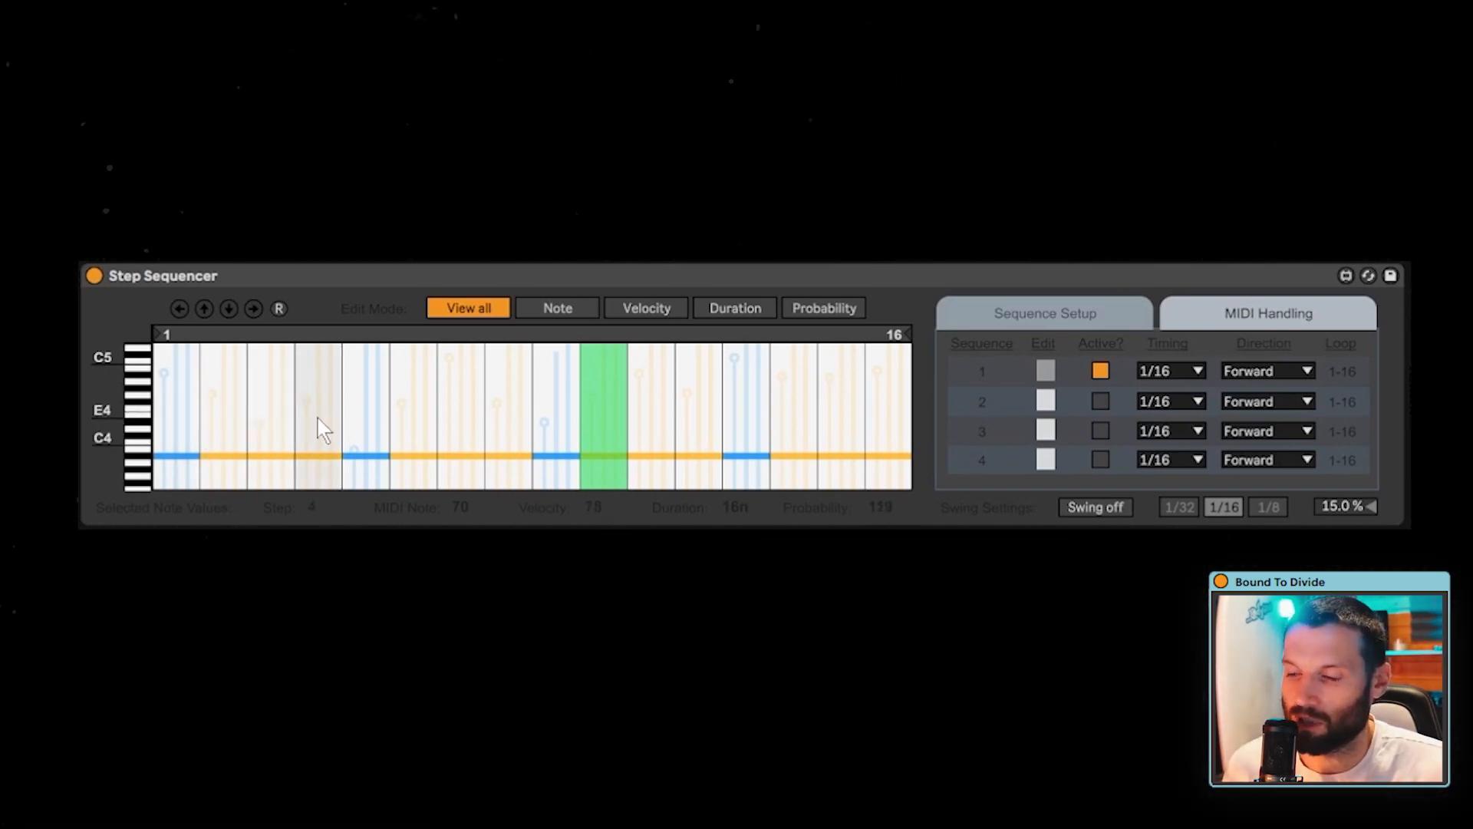
left_click(224, 441)
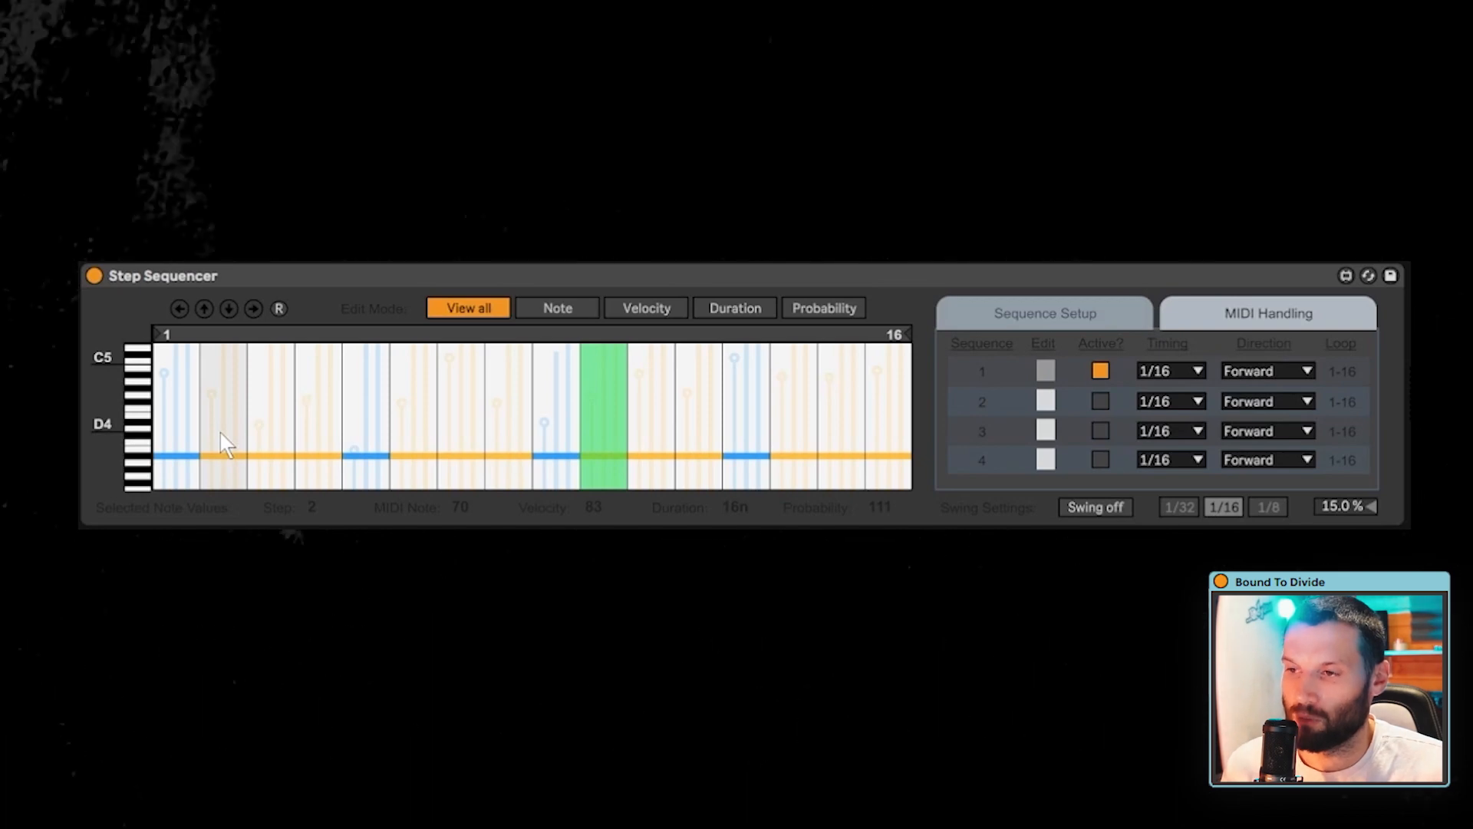
left_click(261, 431)
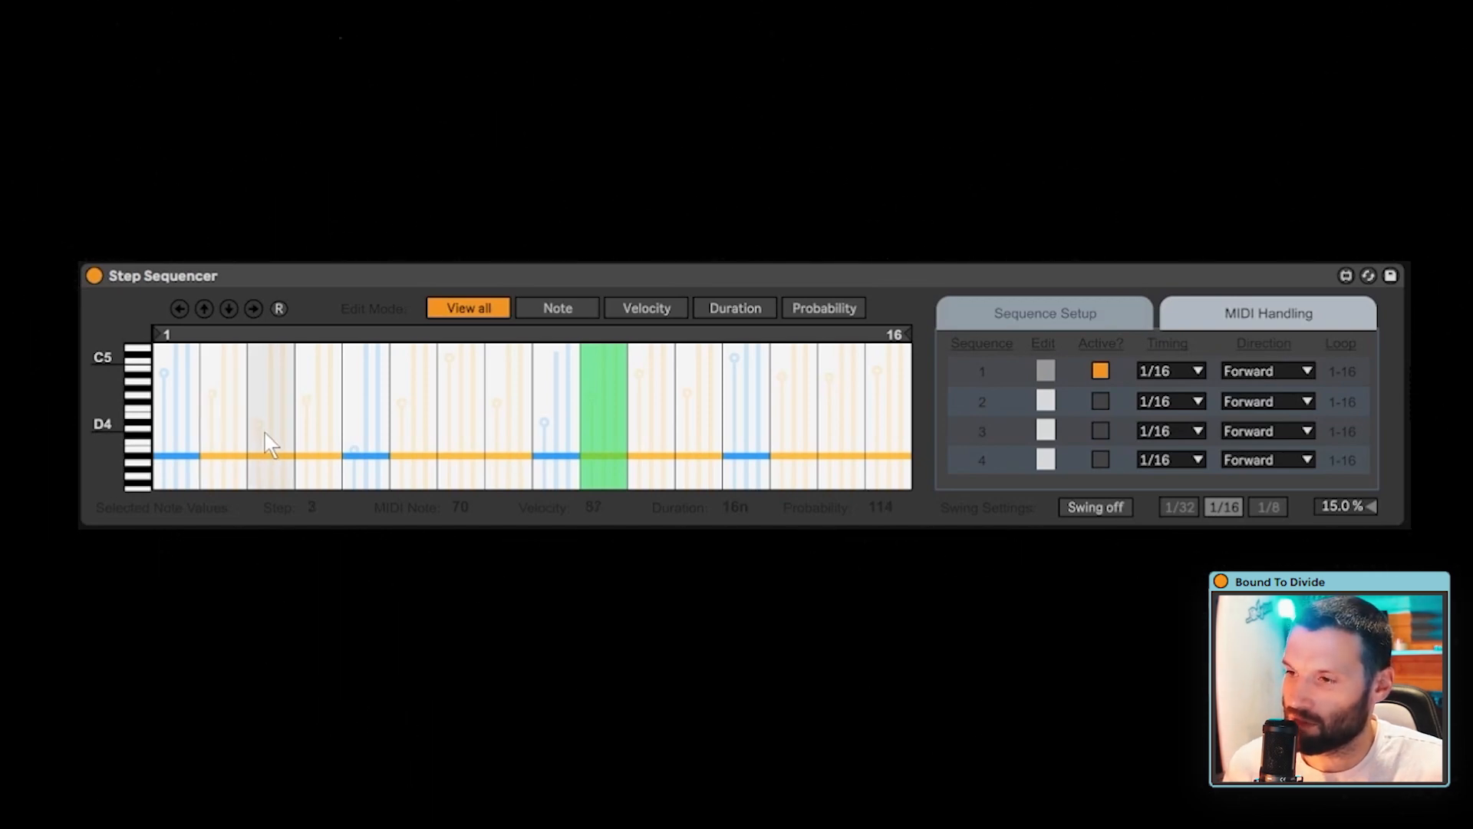
left_click(207, 445)
left_click(315, 451)
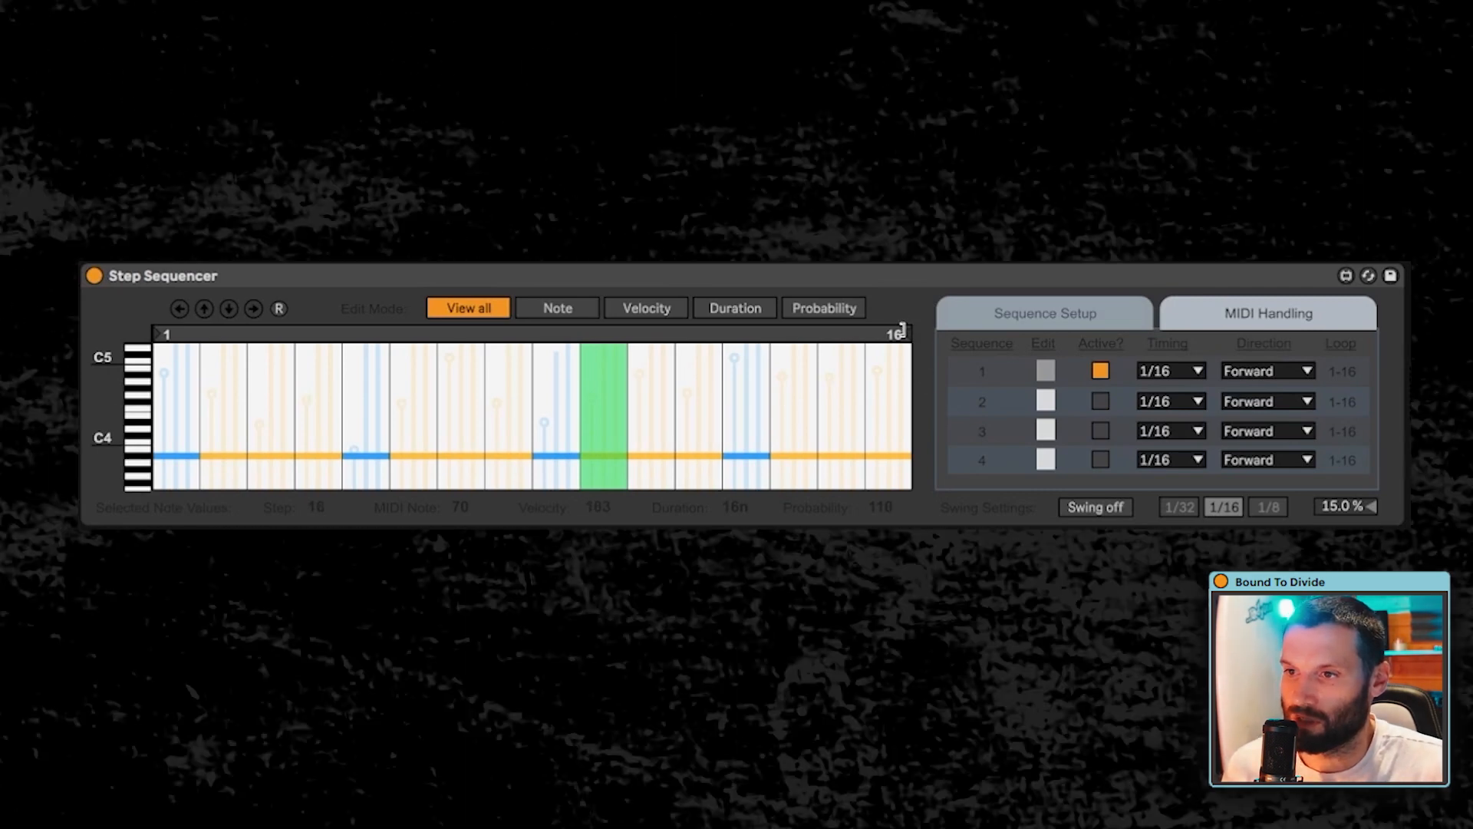
- Rebuild sequence 1 as a three-step loop with the first note just below C3, the second slightly lower and the third at F3
left_click_drag(904, 335, 184, 334)
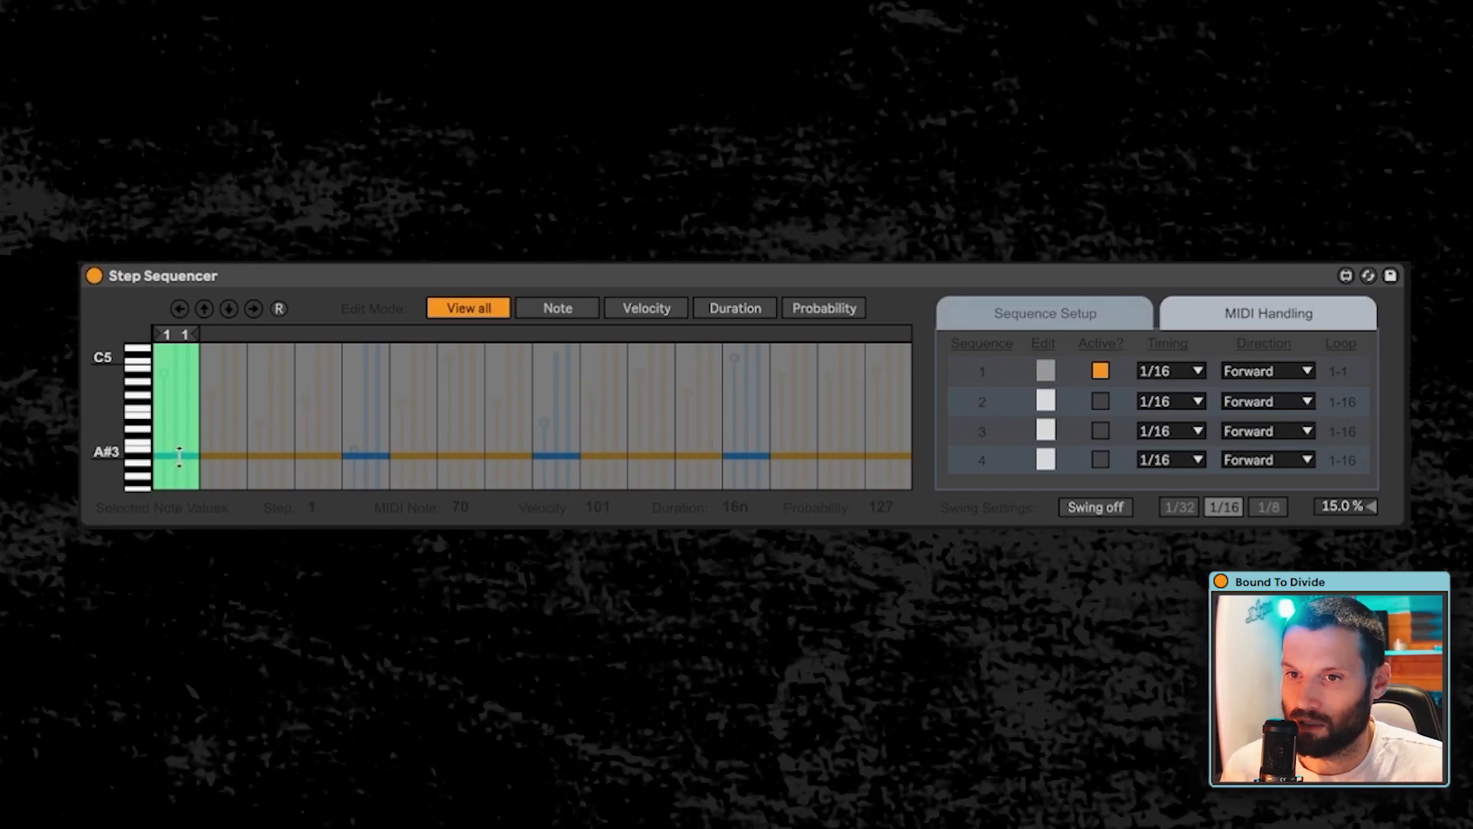
mouse_move(178, 460)
left_mouse_down()
mouse_move(175, 497)
mouse_move(180, 451)
left_mouse_up()
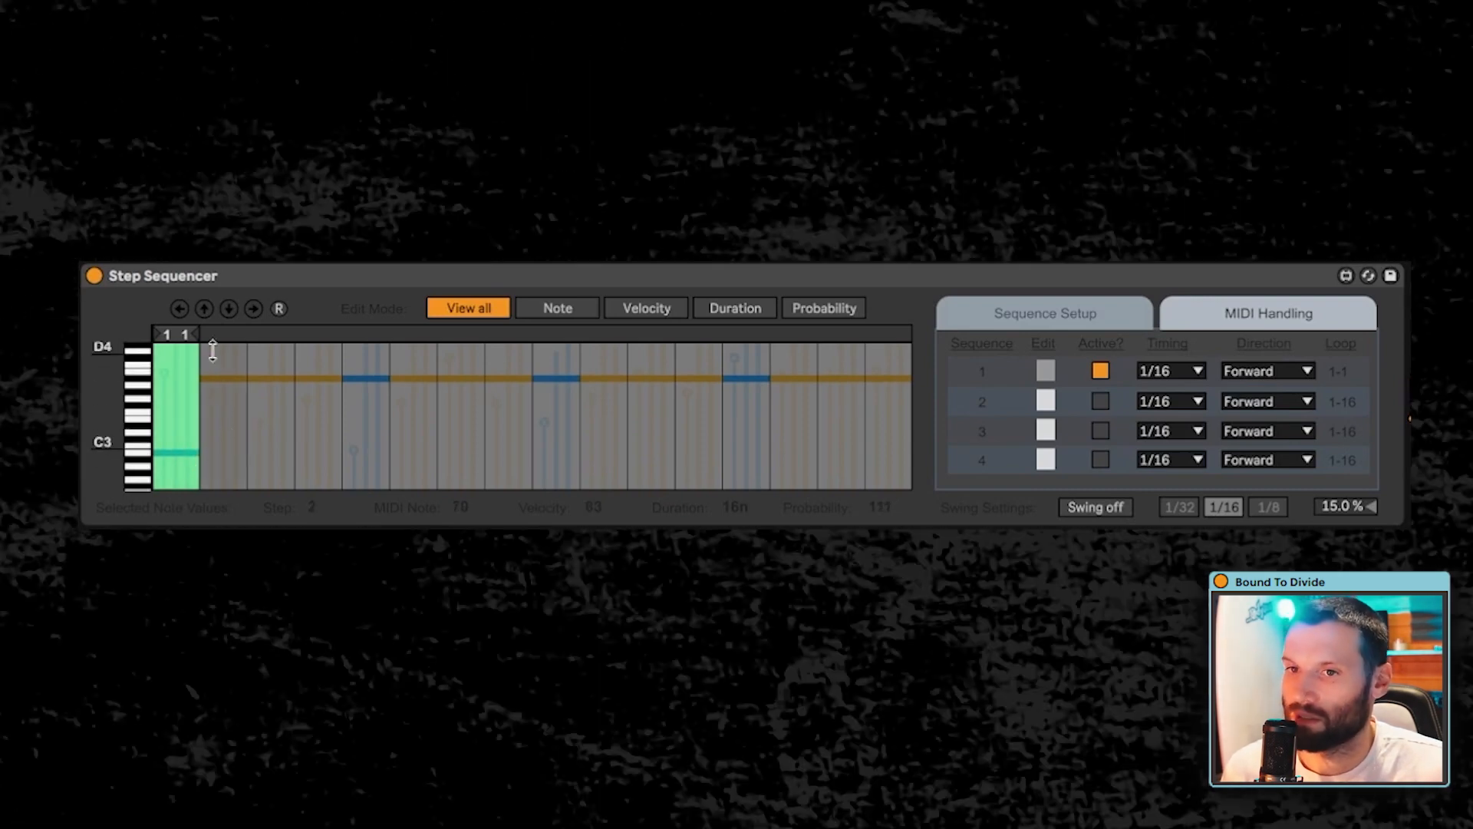
left_click_drag(196, 334, 227, 456)
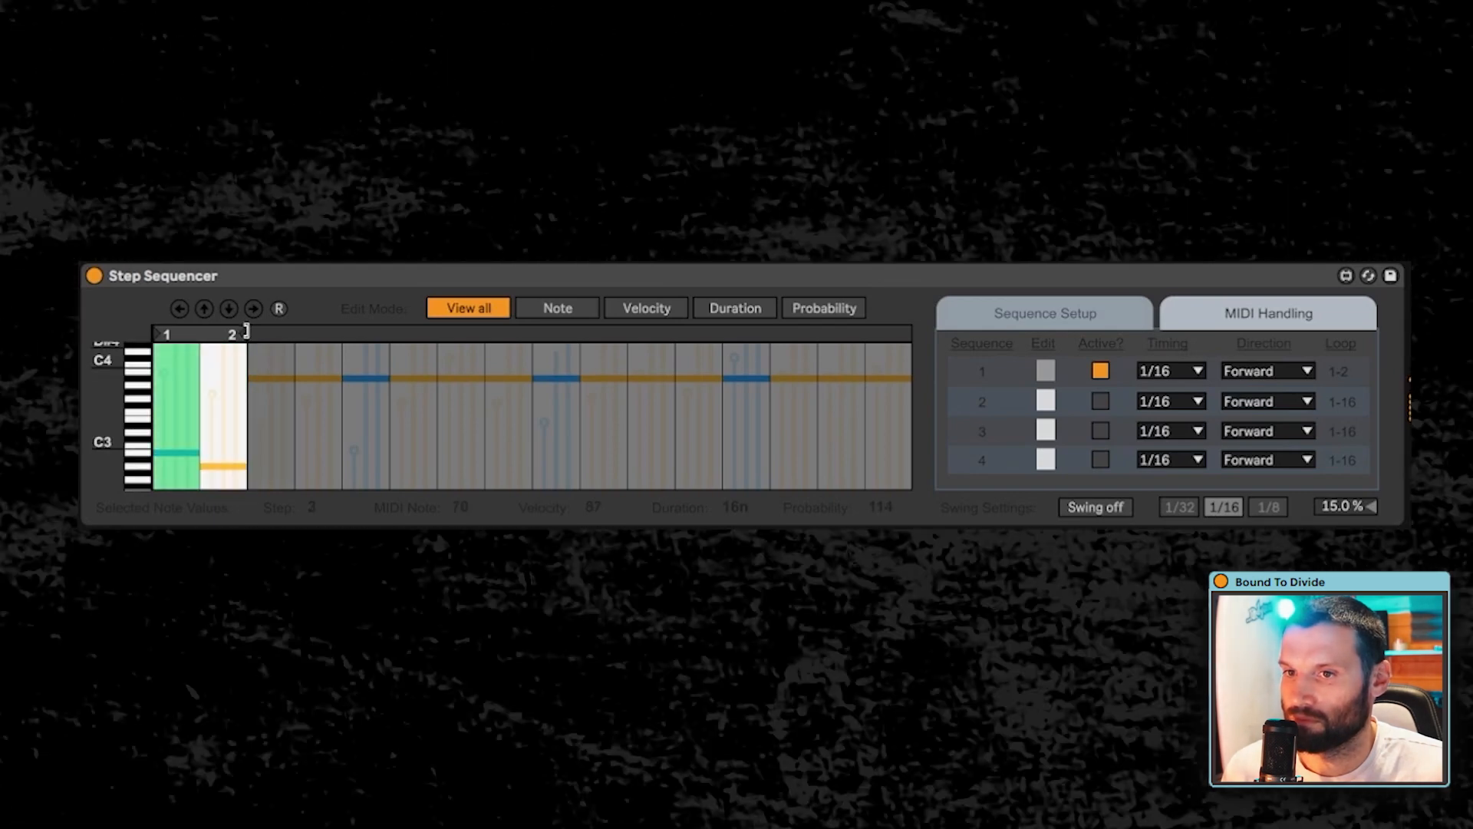
left_click_drag(243, 335, 290, 335)
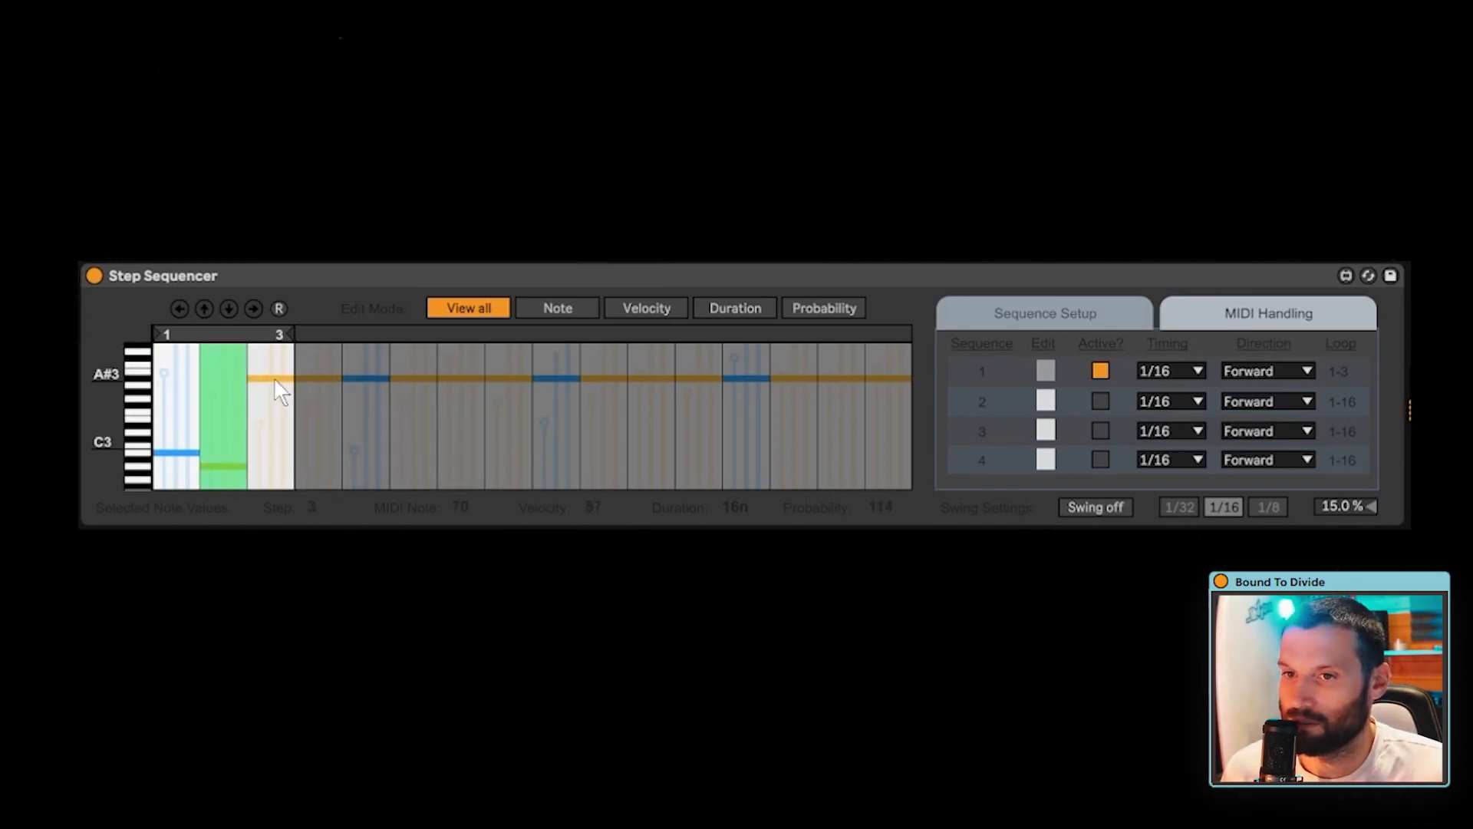
mouse_move(278, 422)
left_mouse_down()
mouse_move(289, 485)
mouse_move(292, 407)
left_mouse_up()
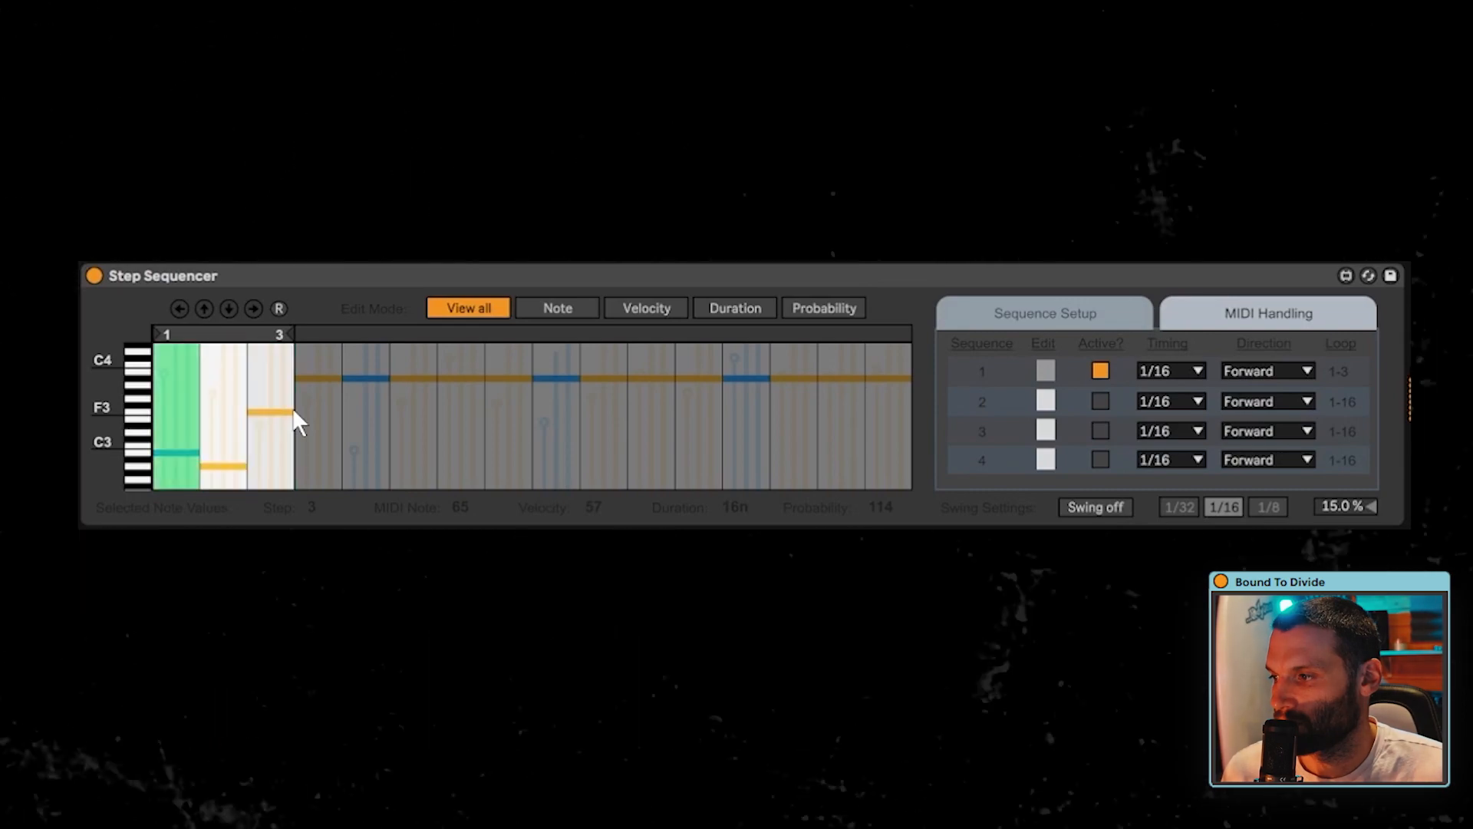
- Extend sequence 1's loop to five steps, setting step 4 to D3 and step 5 to MIDI note 59
left_click_drag(294, 336, 338, 336)
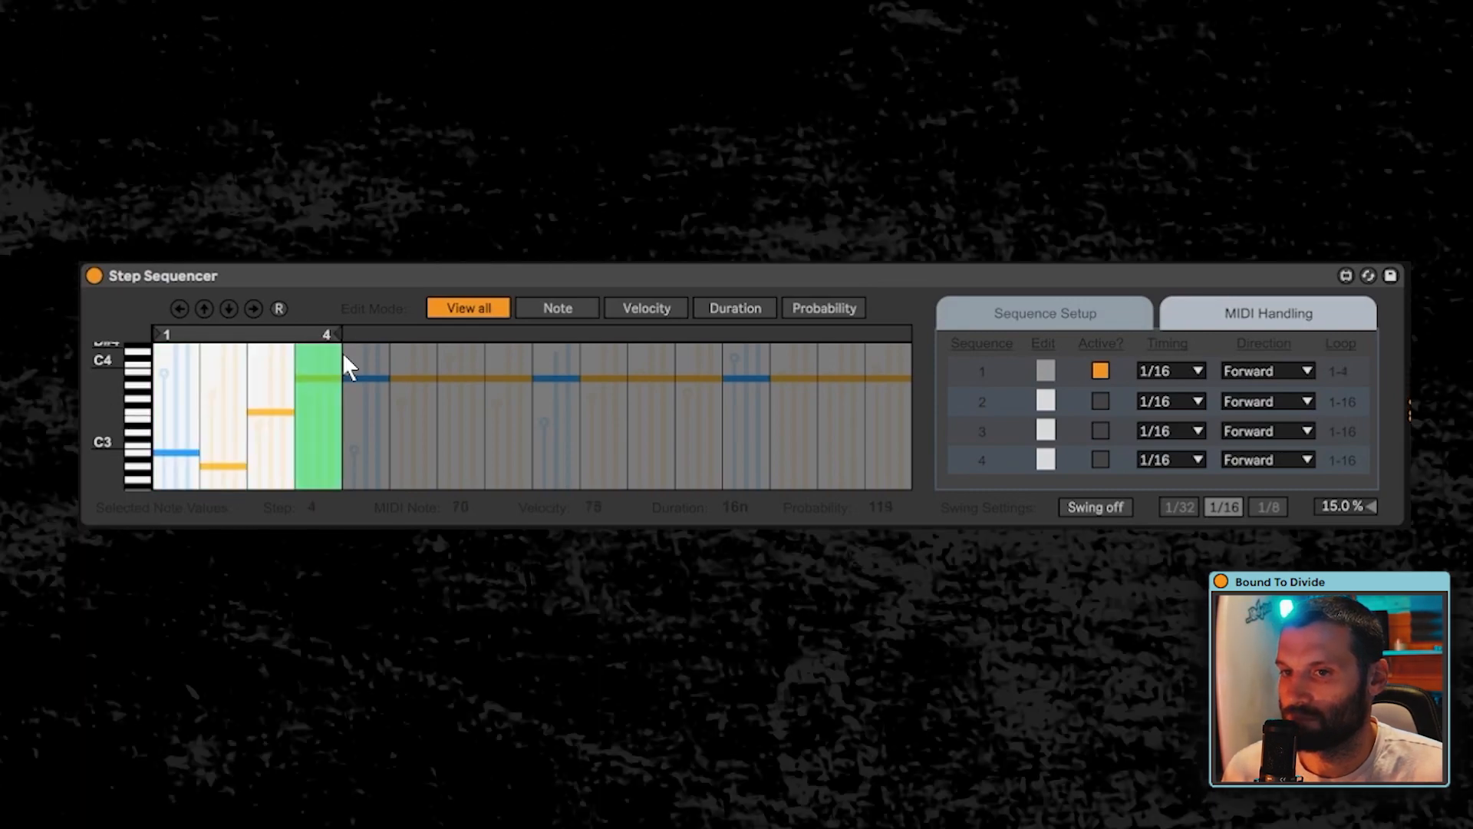
mouse_move(317, 409)
left_mouse_down()
mouse_move(322, 393)
mouse_move(318, 428)
left_mouse_up()
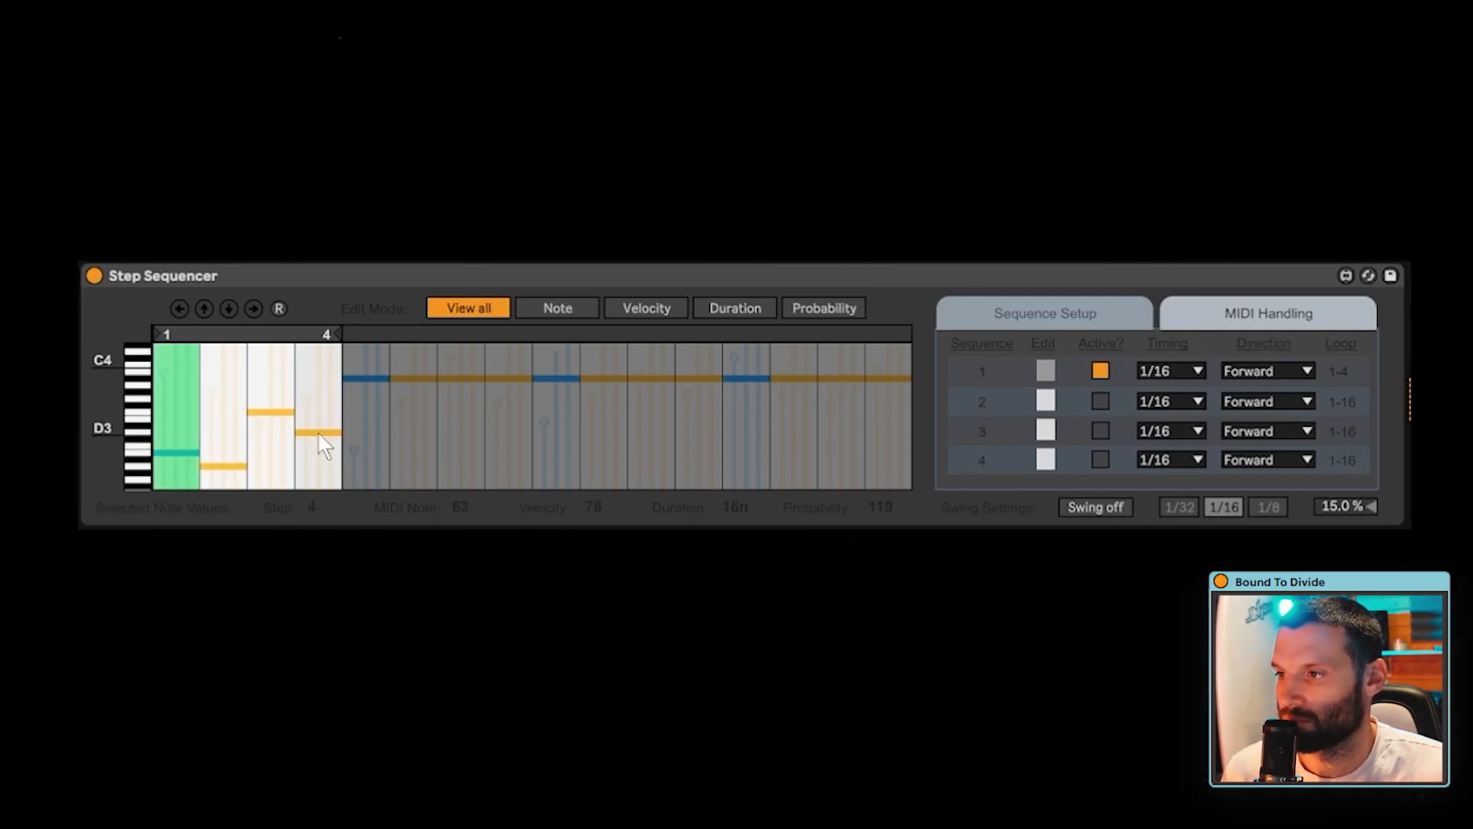
left_click_drag(334, 333, 371, 336)
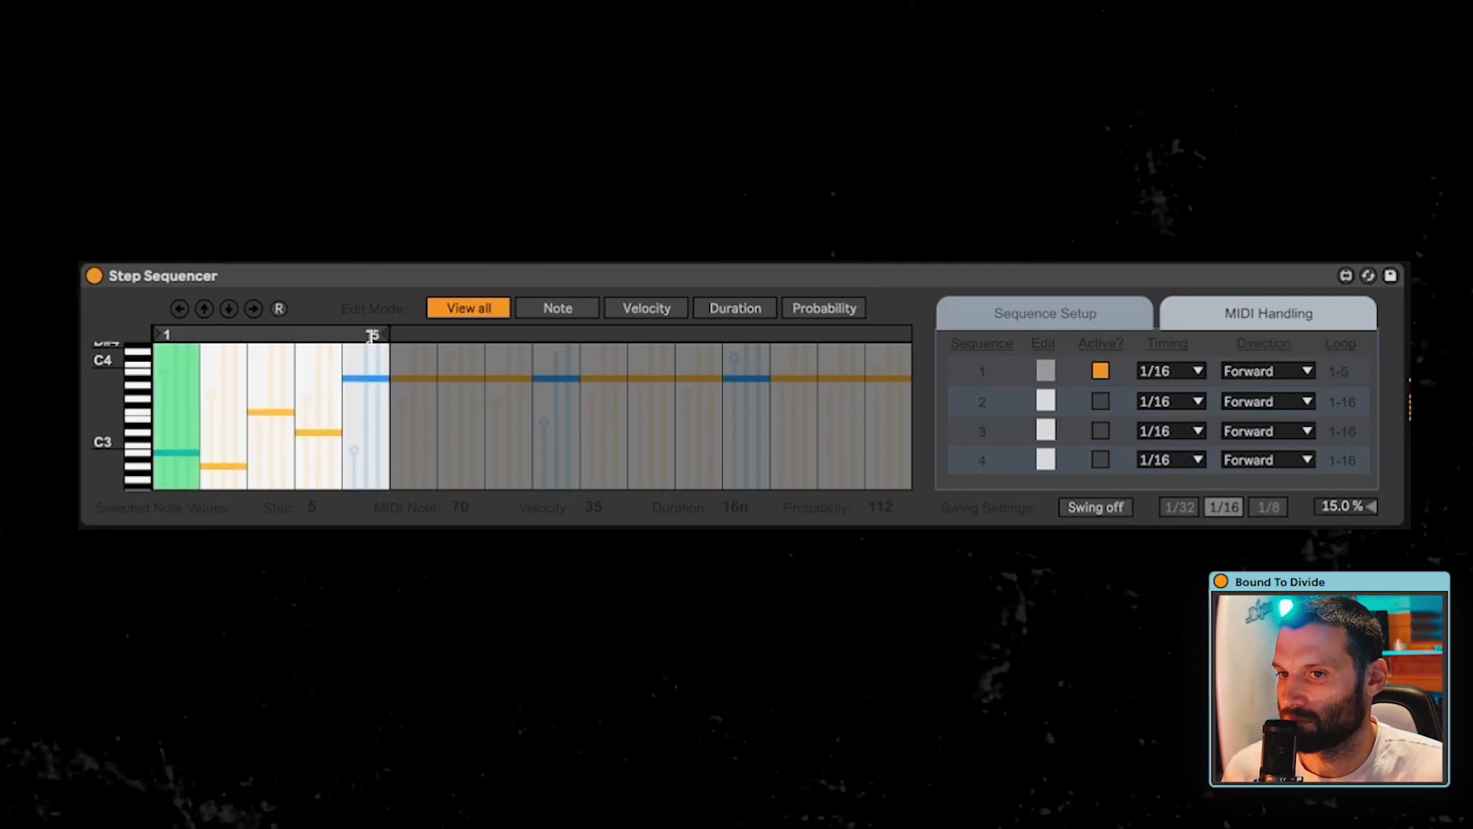
left_click_drag(369, 444, 367, 455)
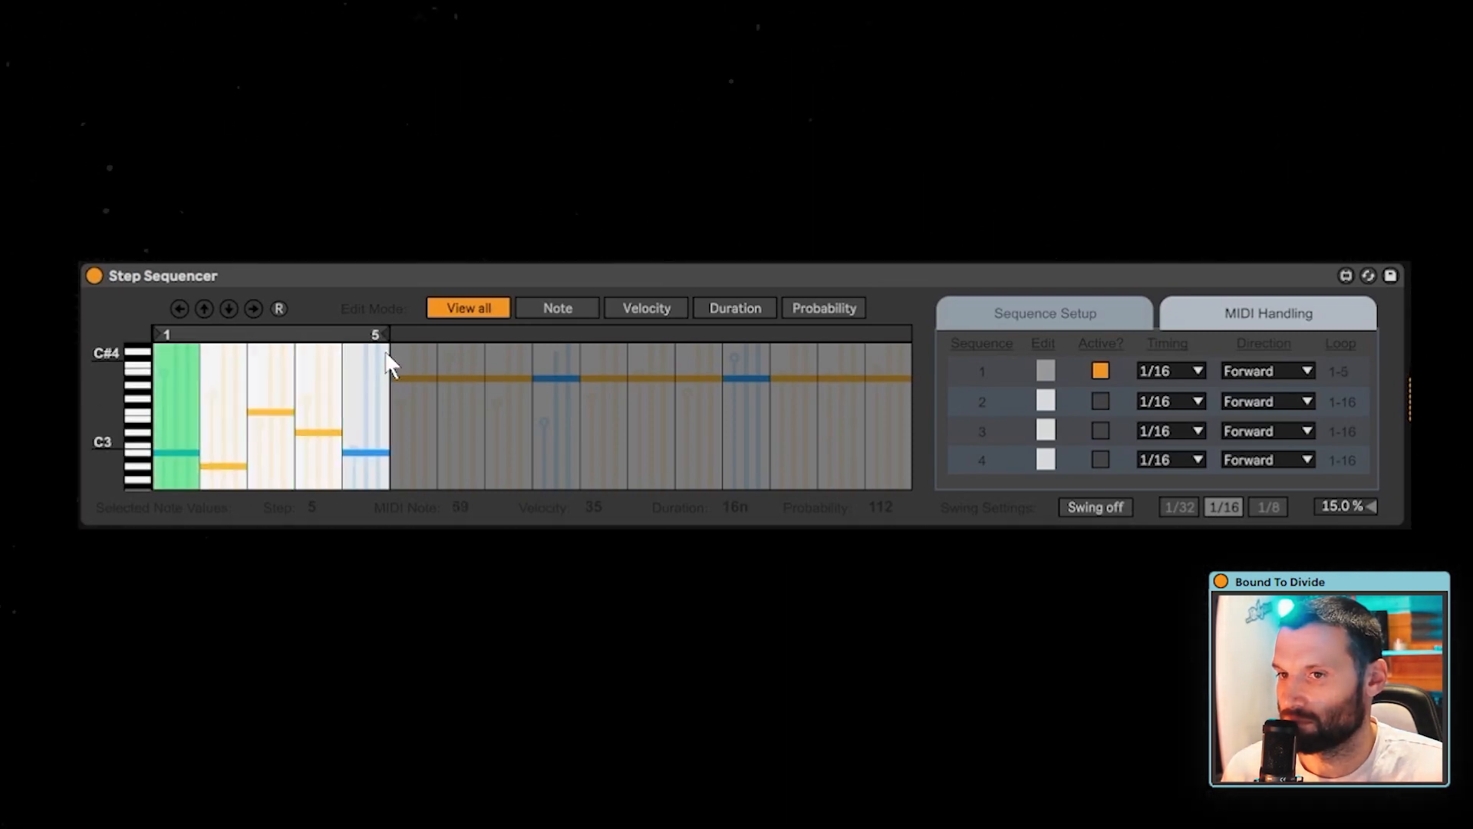
- Extend sequence 1's loop to eight steps, leaving step 6 at A#3, with step 7 at C#3 and step 8 level with step 5
left_click_drag(379, 331, 436, 342)
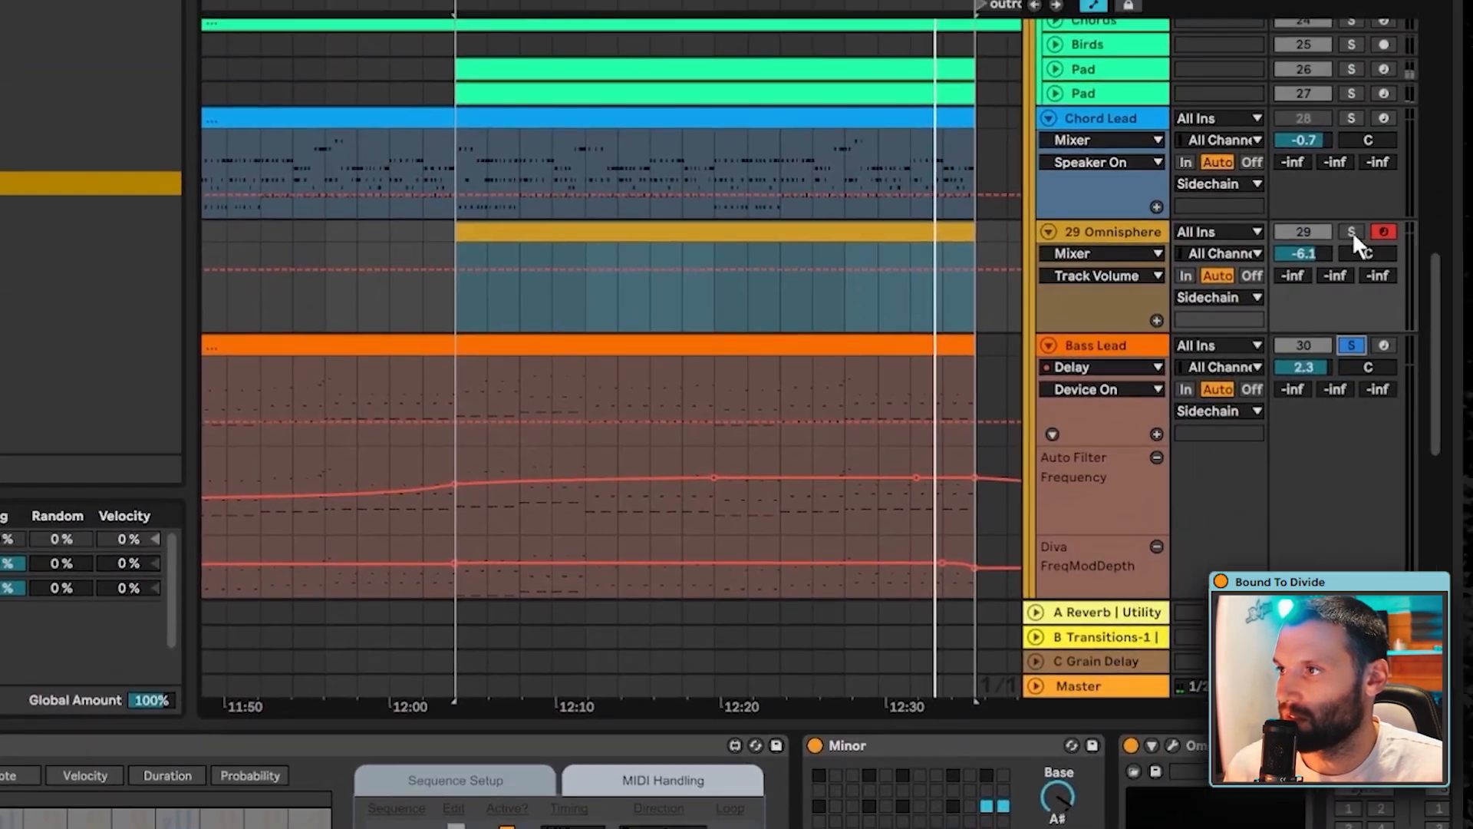
scroll(1344, 296, "down", 4)
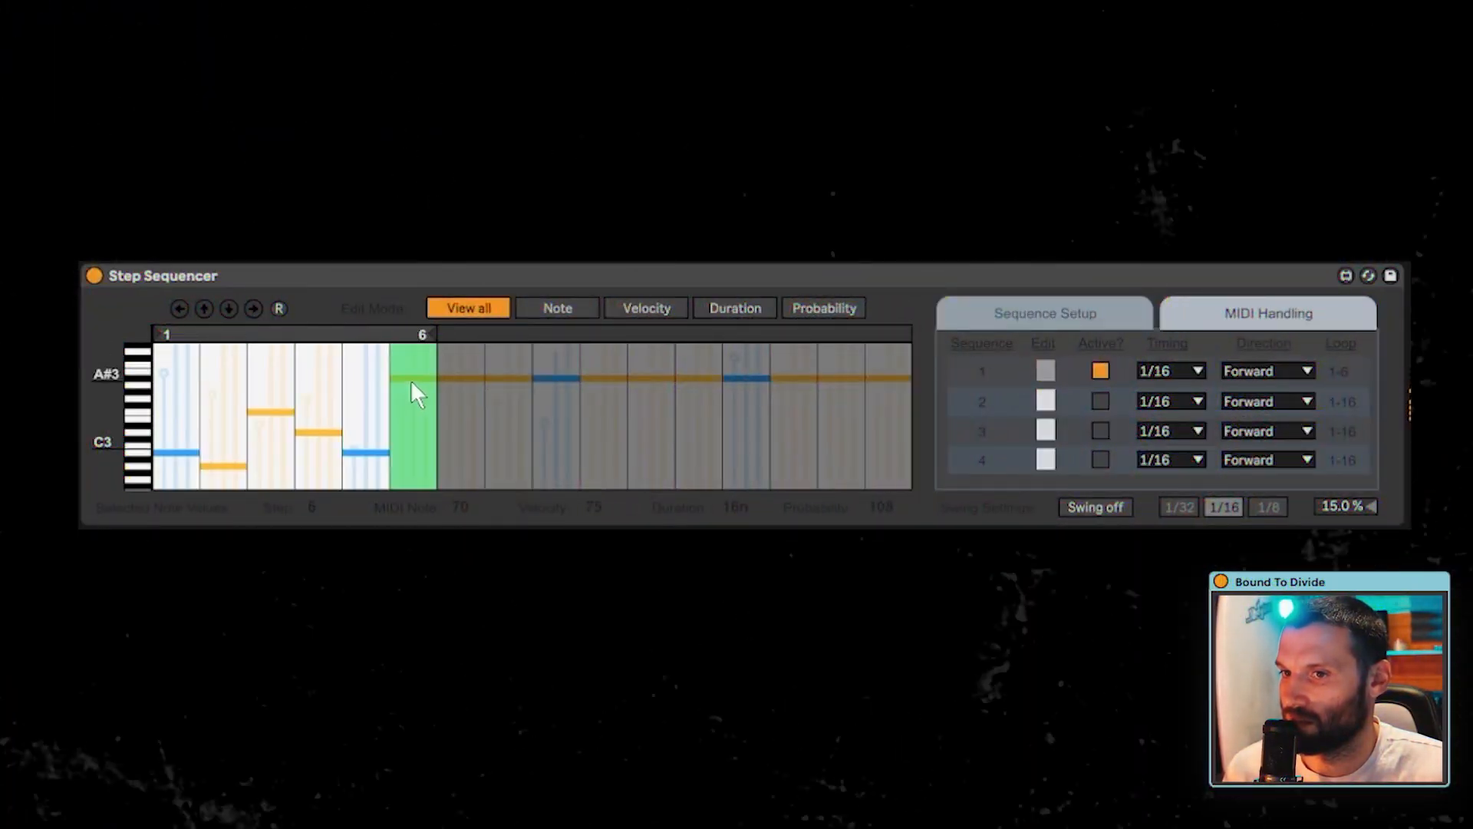
left_click_drag(448, 336, 471, 336)
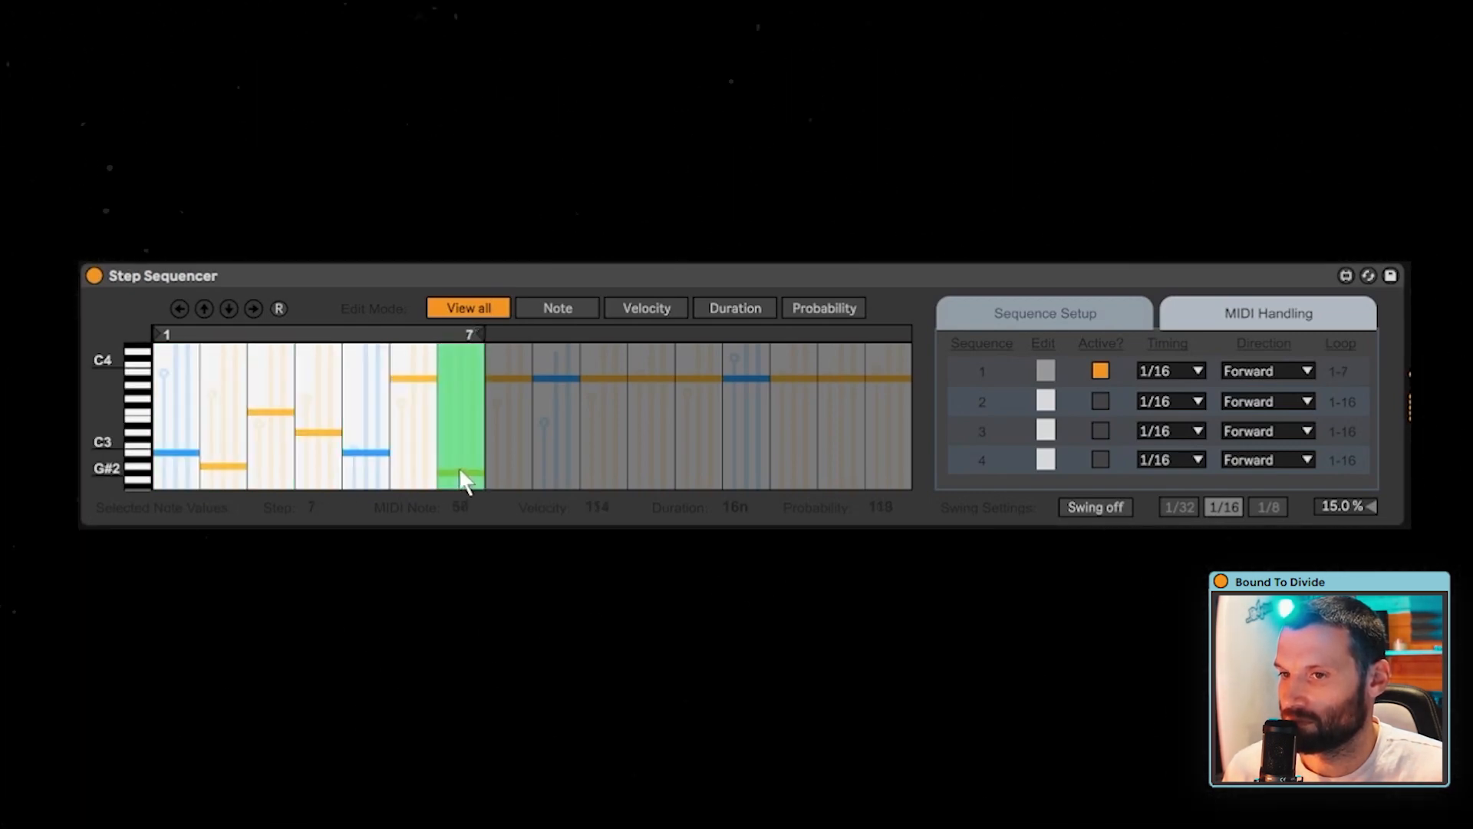
left_click_drag(465, 482, 462, 442)
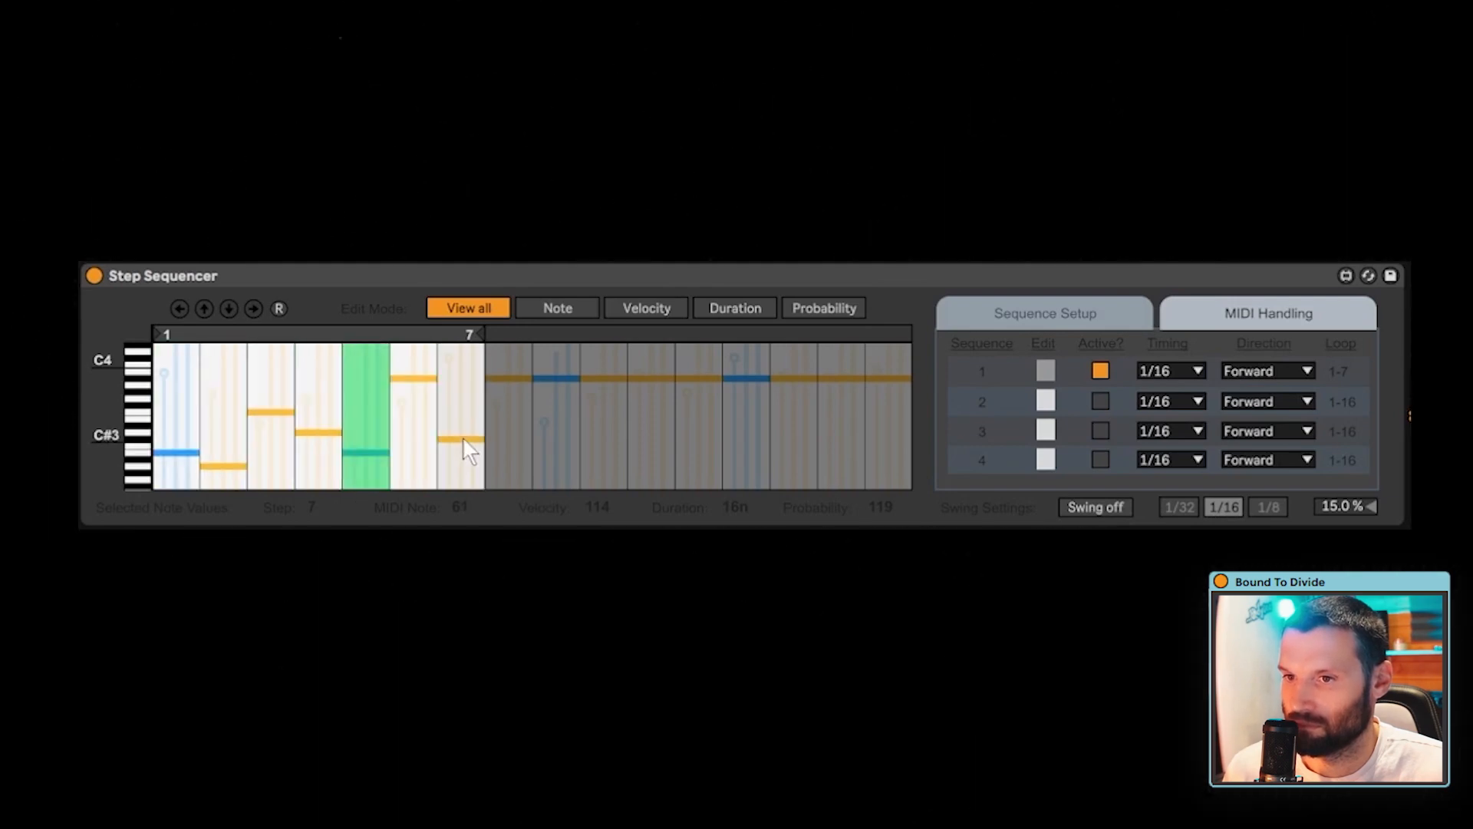
left_click_drag(488, 325, 522, 460)
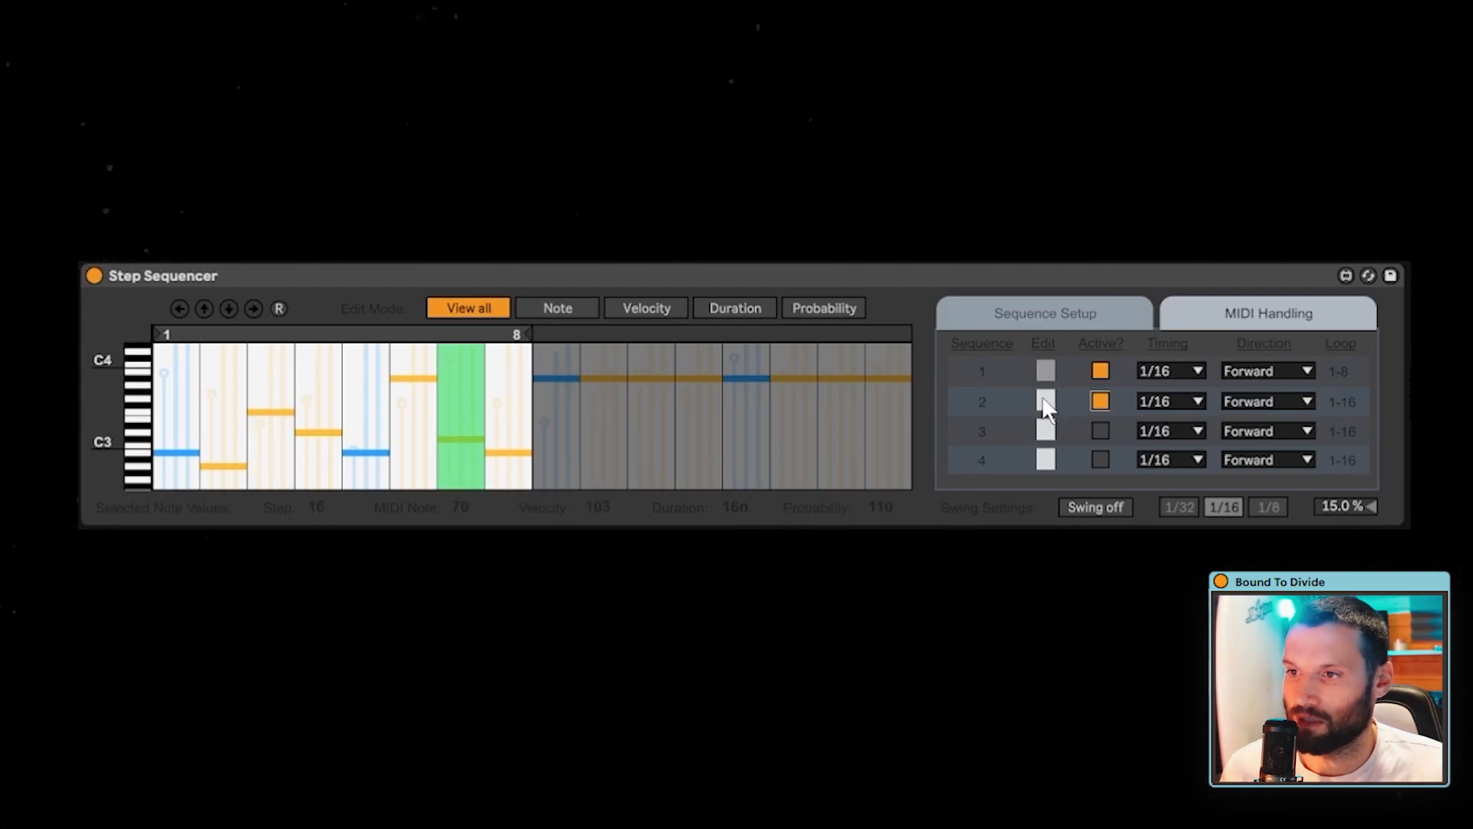
- Reduce sequence 2's loop to a single step and lower its note to MIDI note 68
left_click(1045, 405)
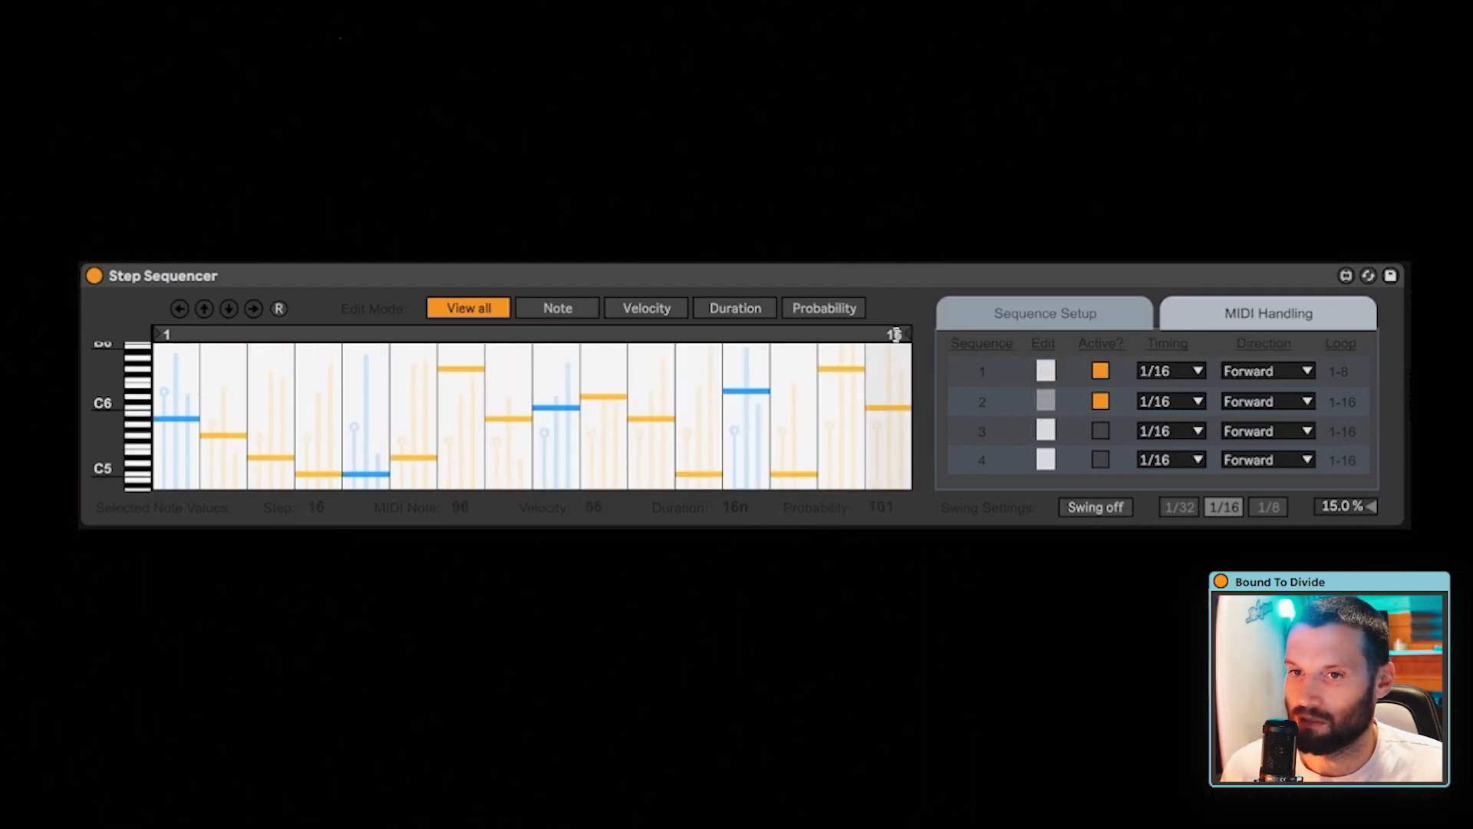
left_click_drag(894, 336, 184, 335)
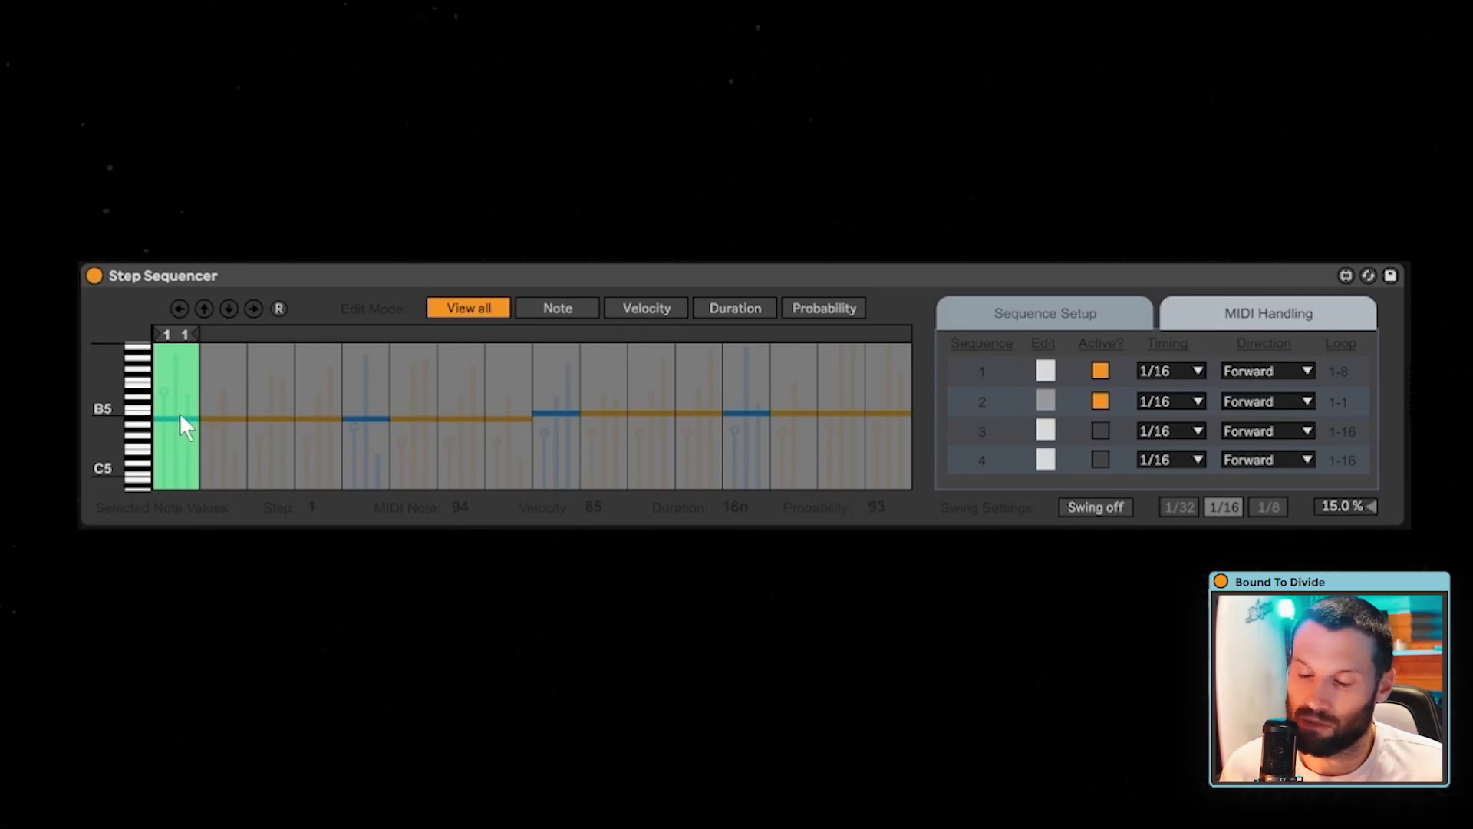
left_click_drag(170, 418, 171, 470)
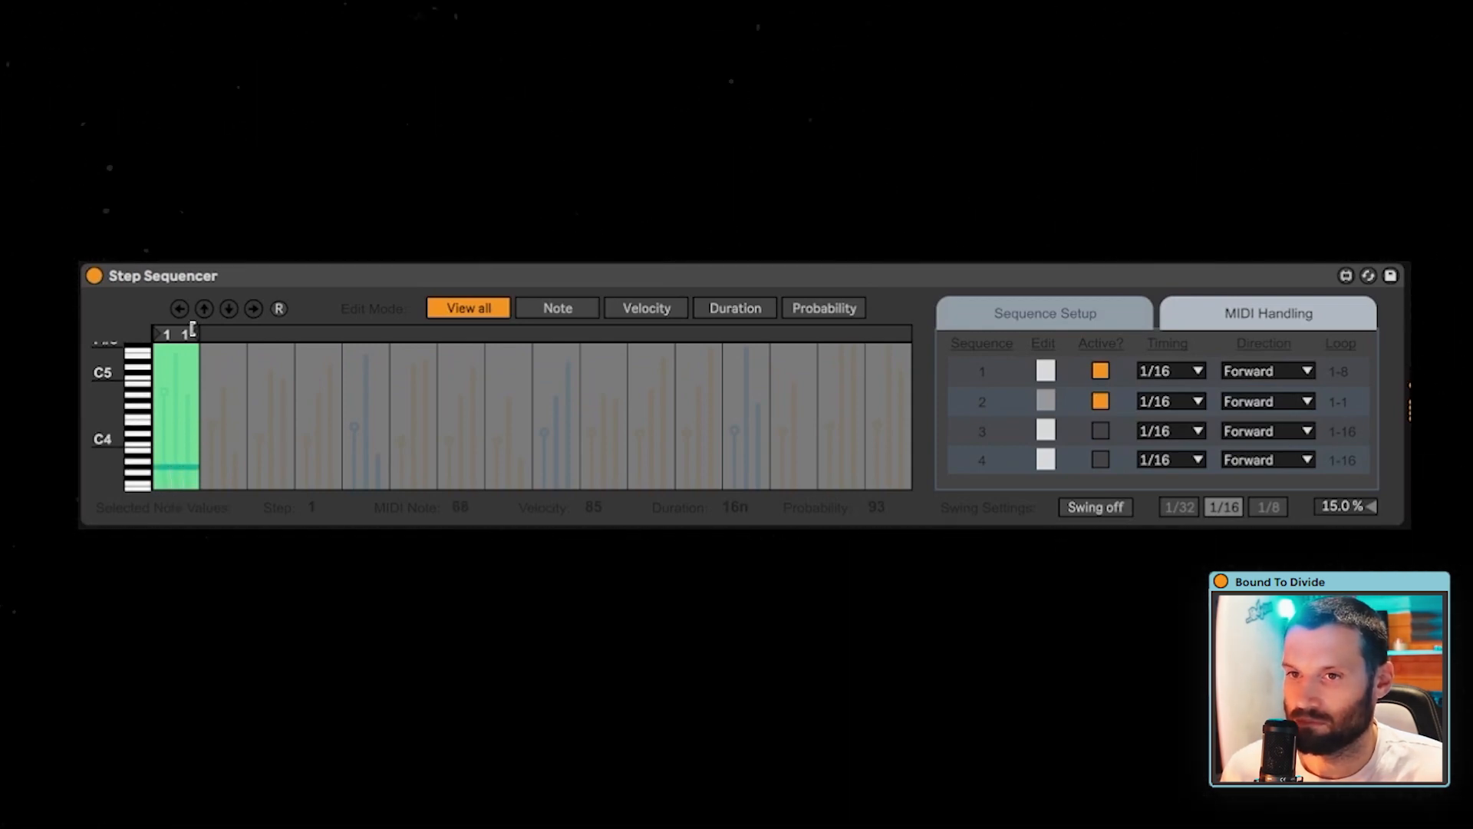
left_click_drag(181, 474, 193, 438)
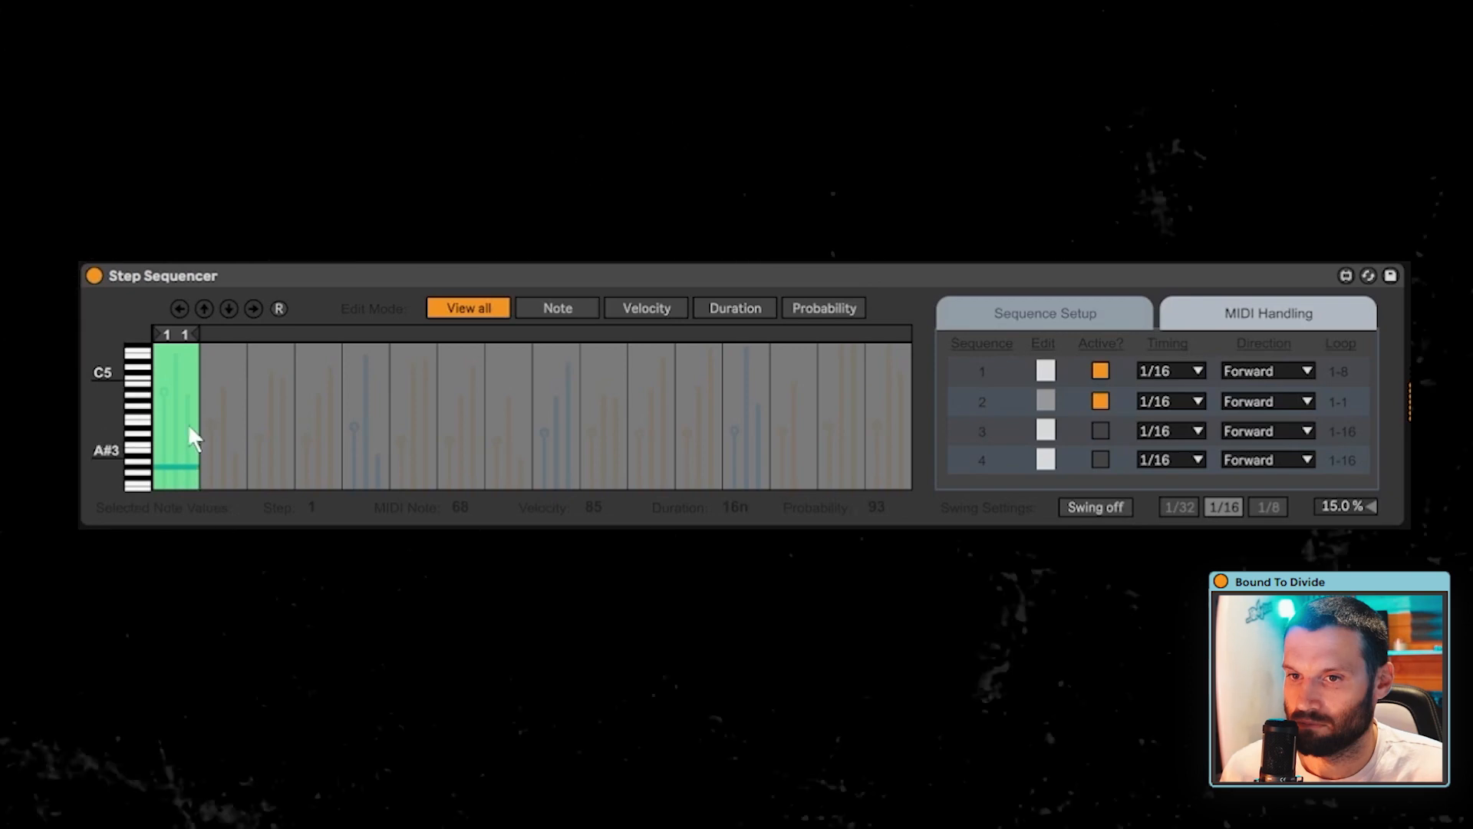
- Extend sequence 2's loop to three steps, with step 2 level with step 1 and step 3 just above C4
left_click_drag(204, 335, 246, 344)
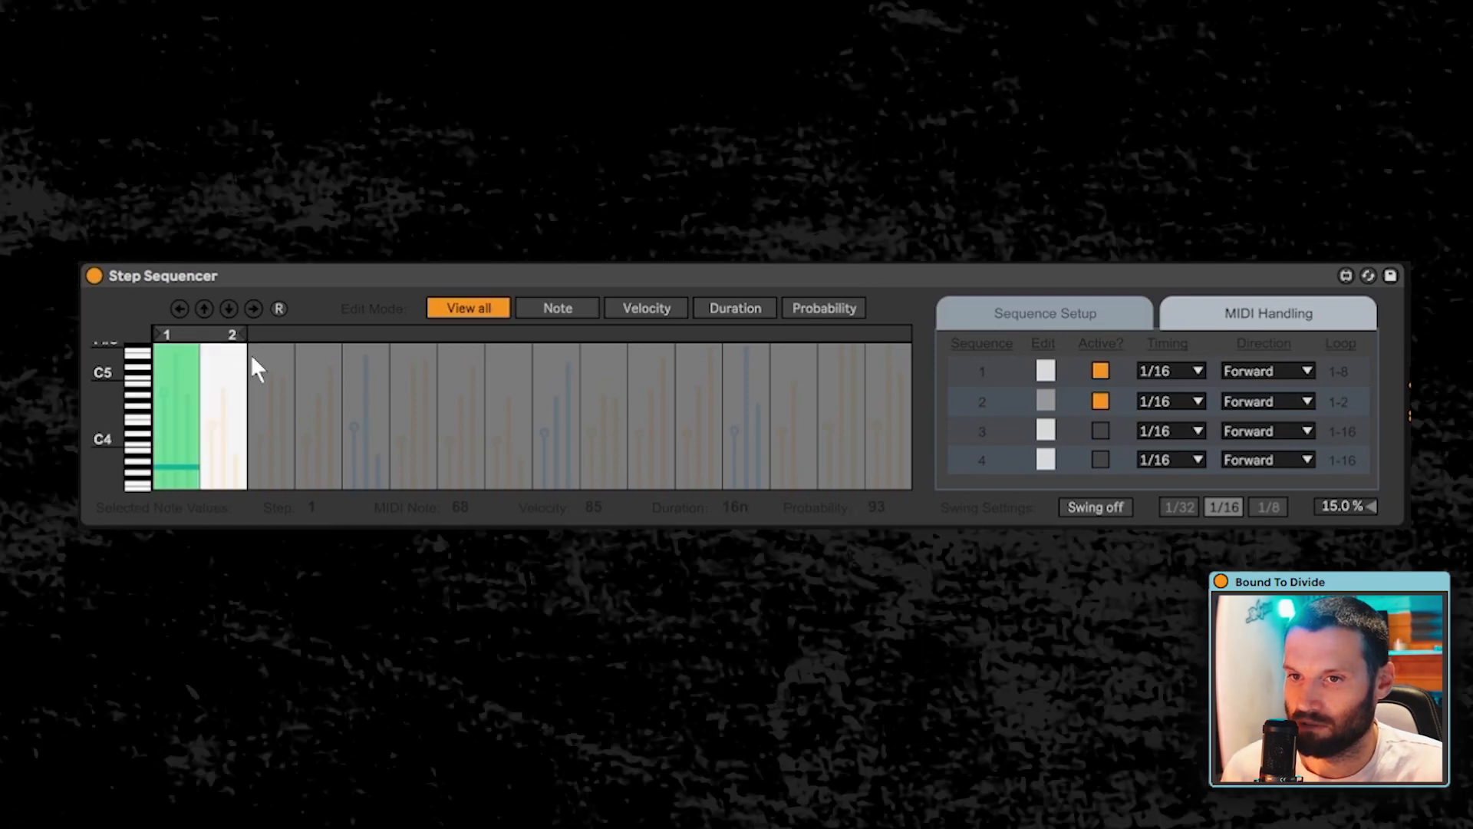
mouse_move(224, 460)
left_mouse_down()
mouse_move(218, 484)
mouse_move(221, 469)
left_mouse_up()
left_click_drag(235, 336, 279, 336)
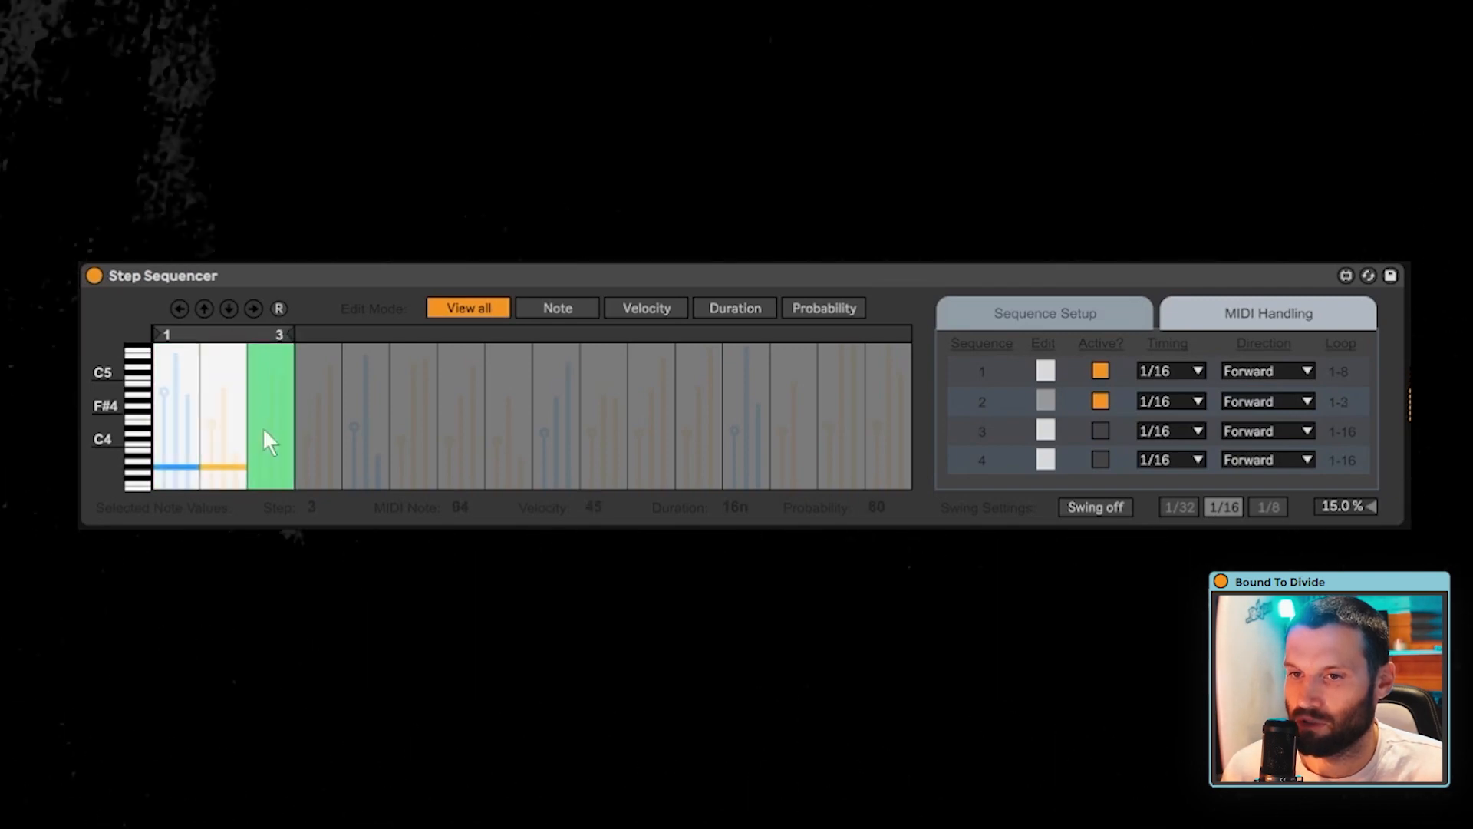
left_click(270, 469)
left_click_drag(269, 468, 273, 435)
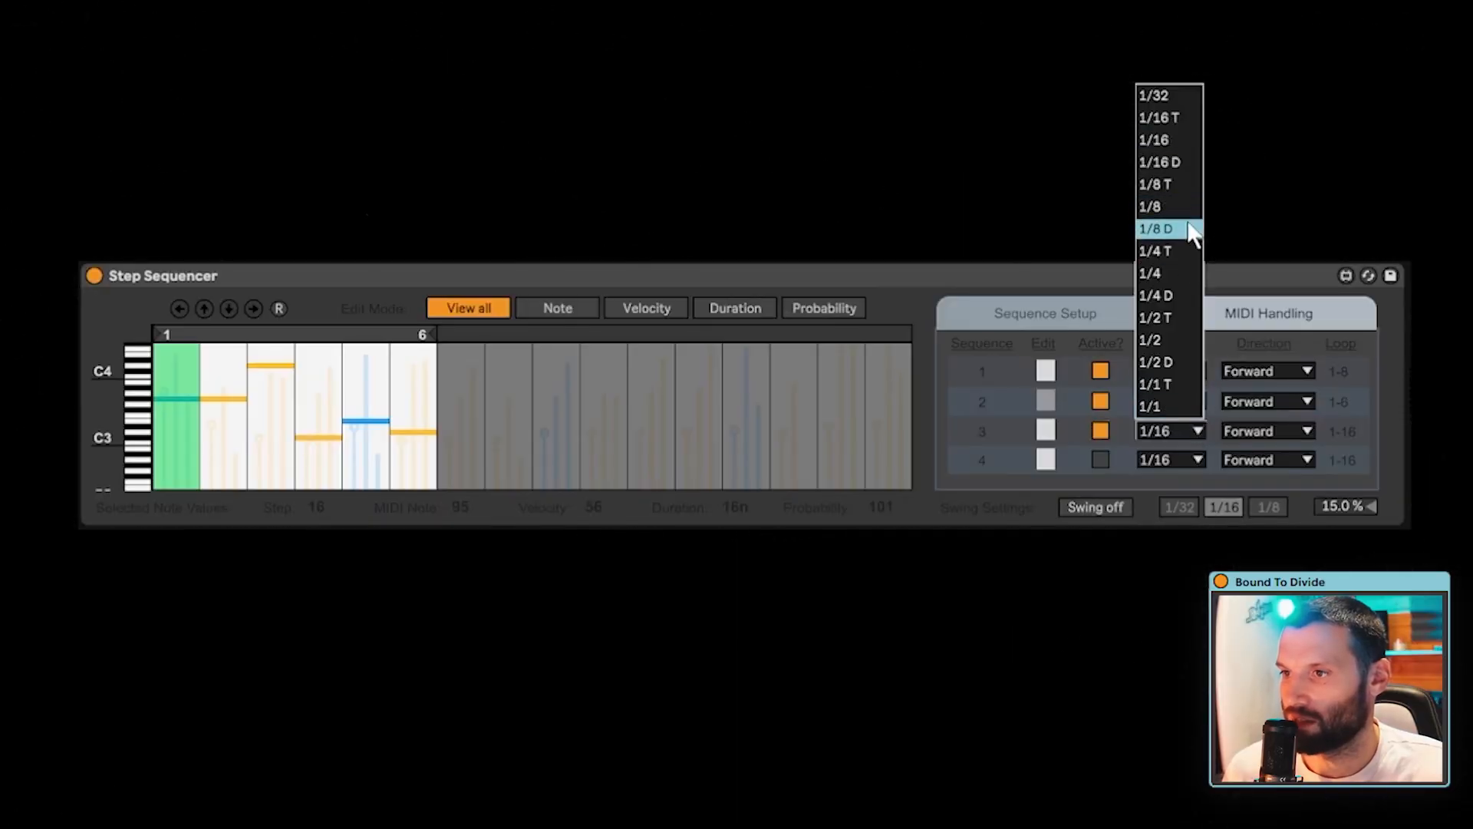
- Set sequence 3's timing to 1/8 D
left_click(1188, 230)
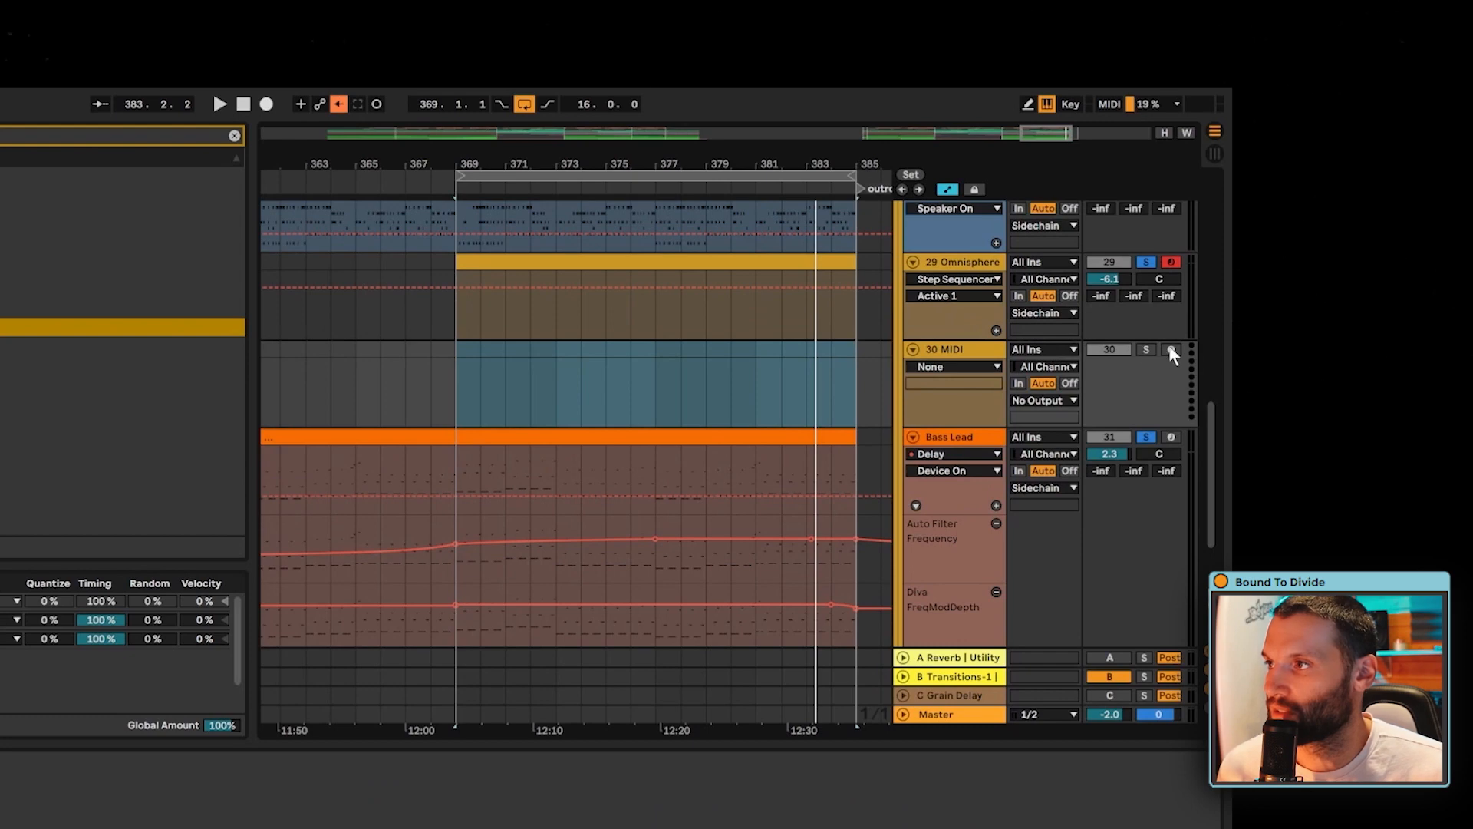
- Arm track 30 MIDI, set its input to 29-Omnisphere and record the sequencer's notes from bar 369 to about bar 375
left_click(1171, 351)
left_click(1044, 350)
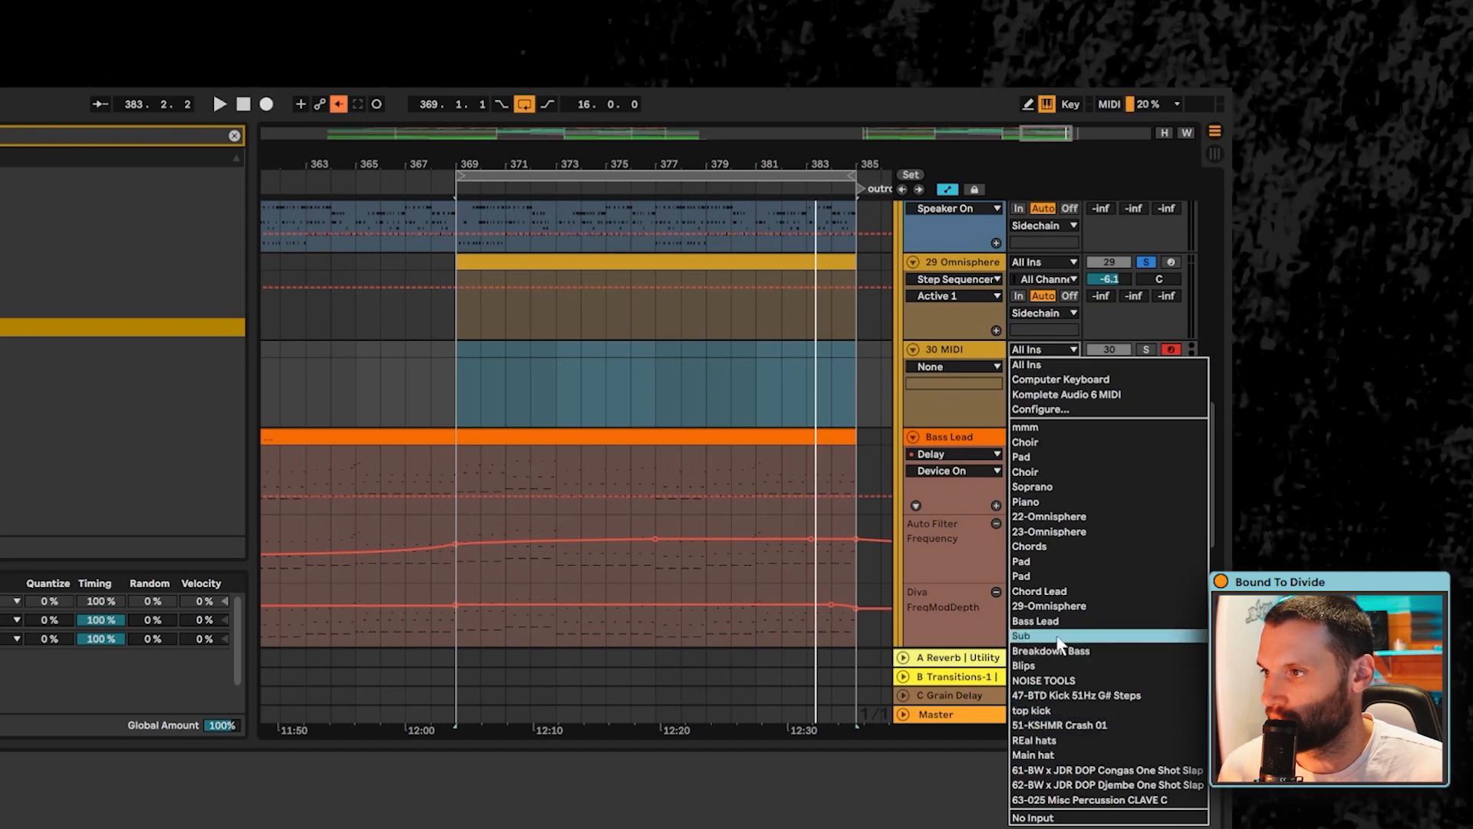
left_click(1062, 606)
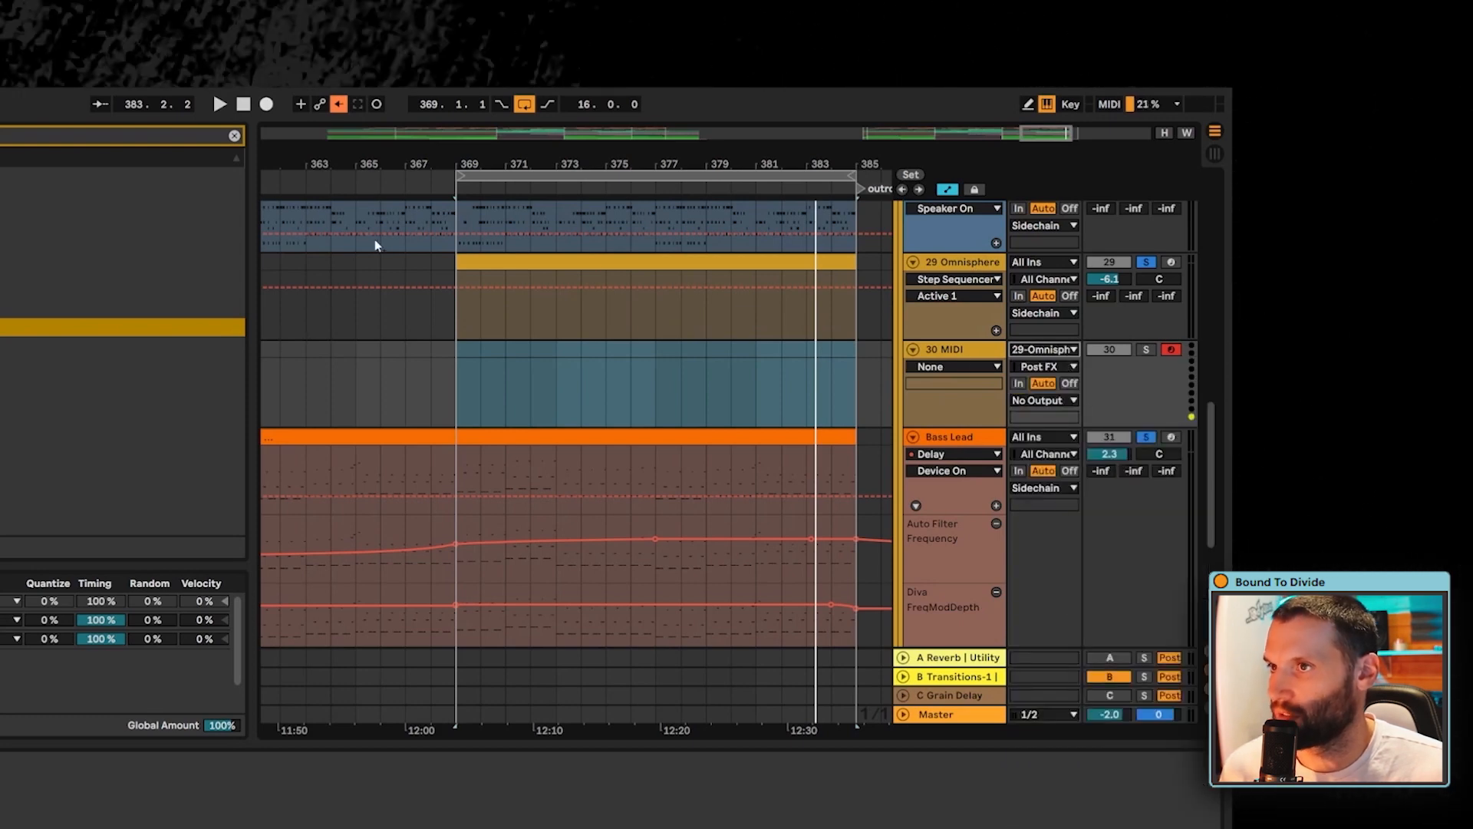
left_click(267, 105)
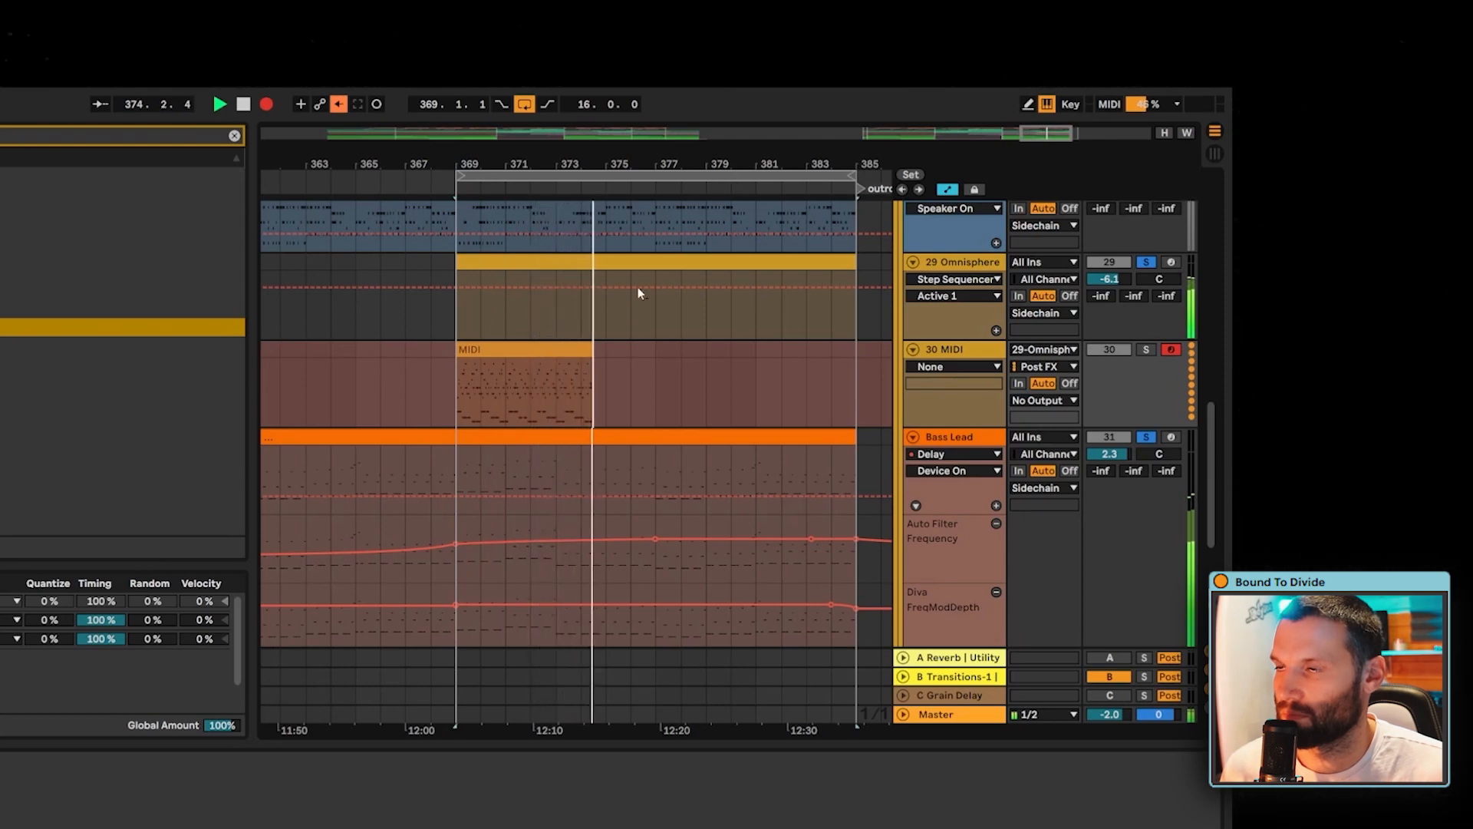
key("space")
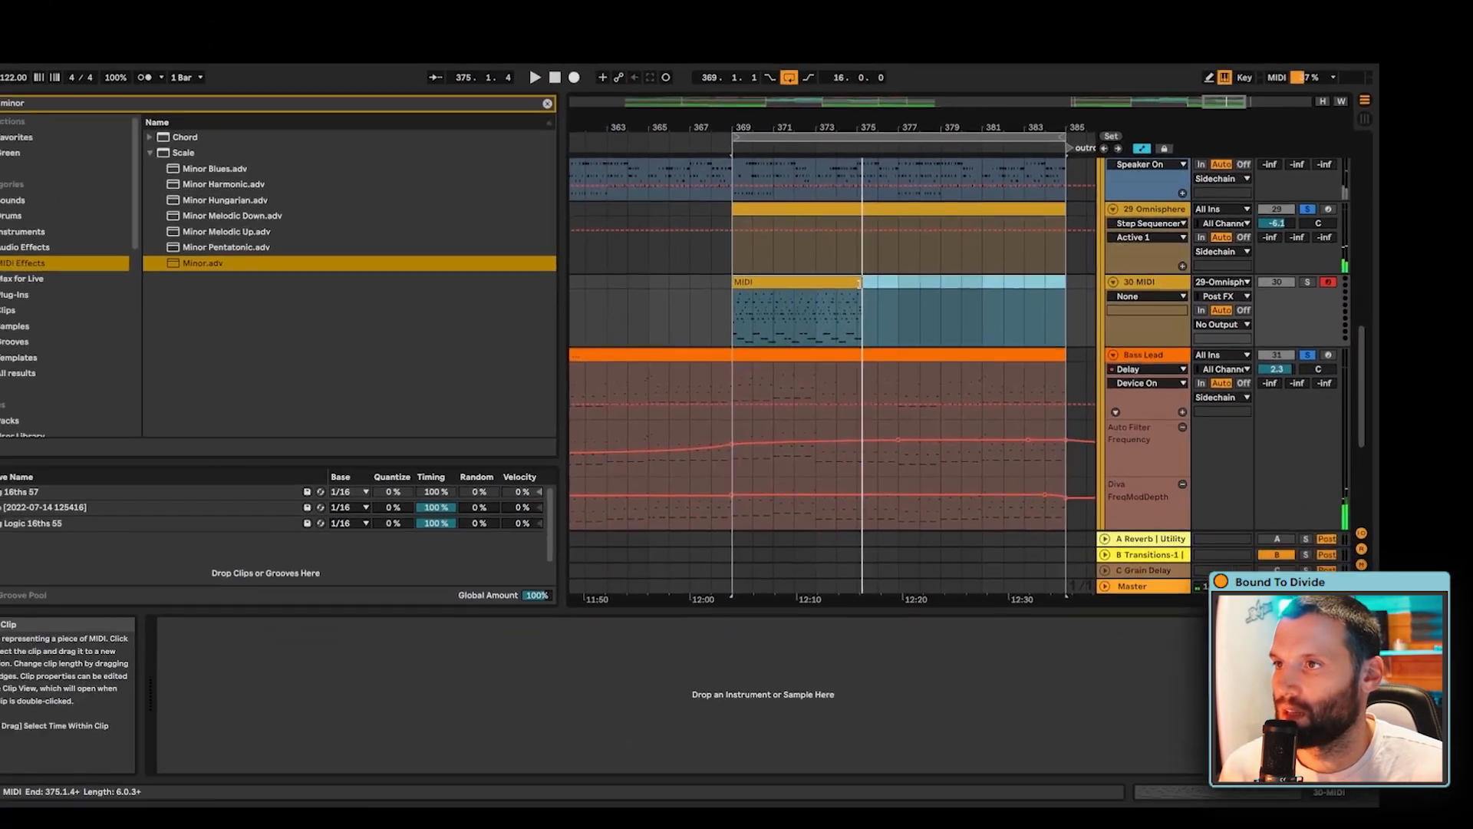
- Open the recorded MIDI clip to check its notes and move it onto the 29 Omnisphere track at bar 369
left_click(608, 345)
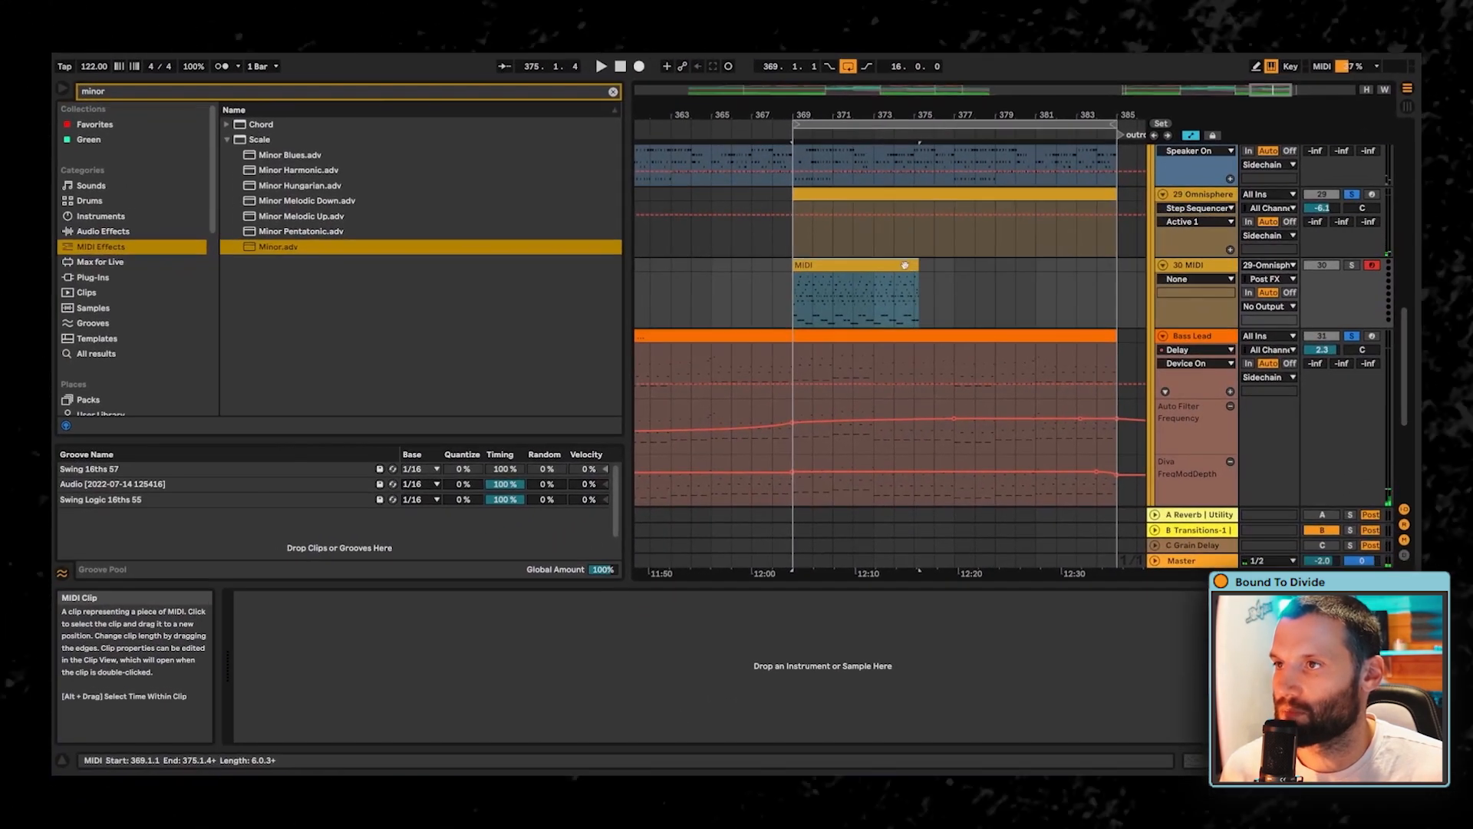
double_click(905, 265)
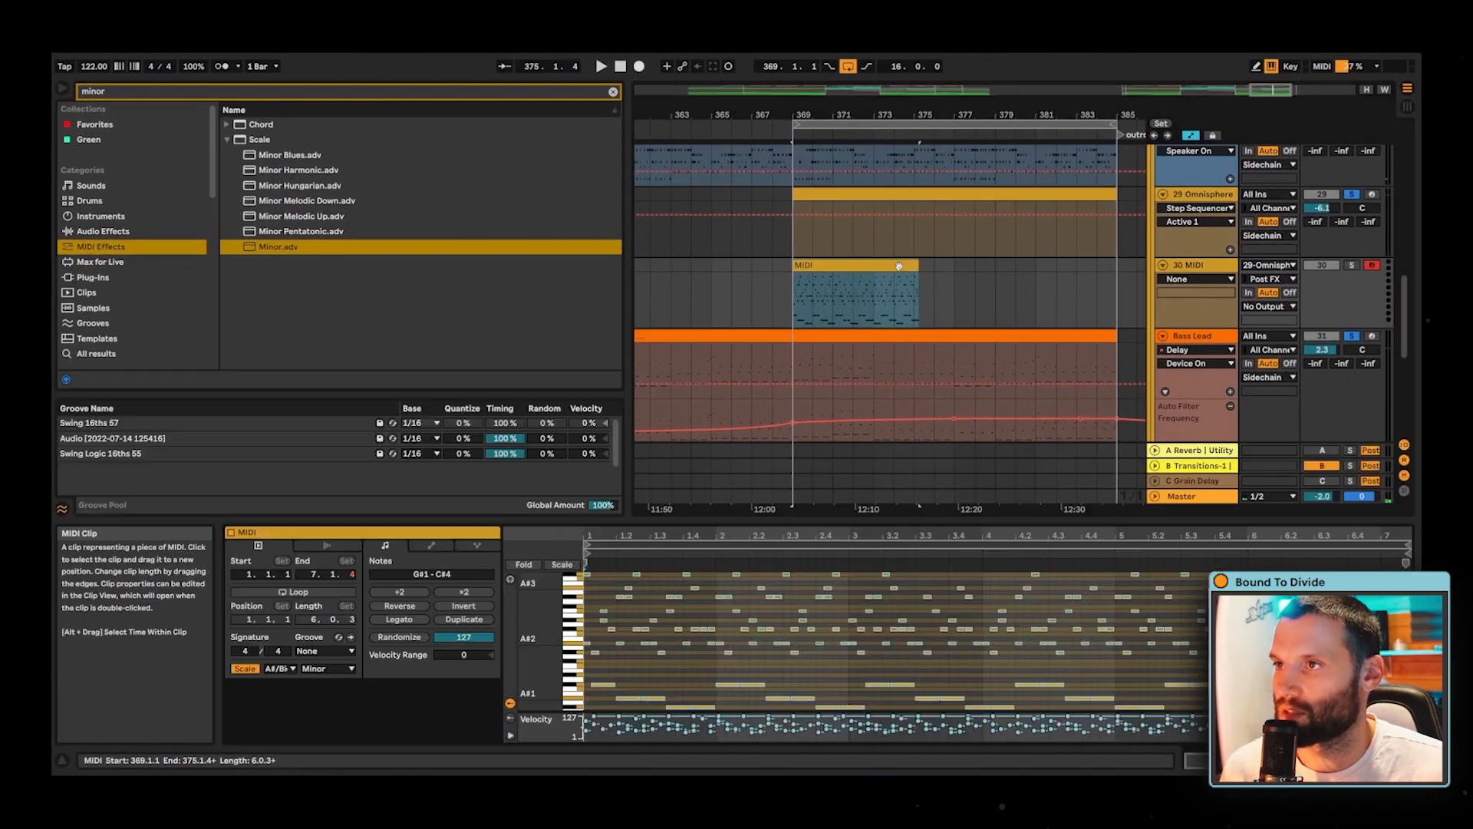
left_click(1351, 266)
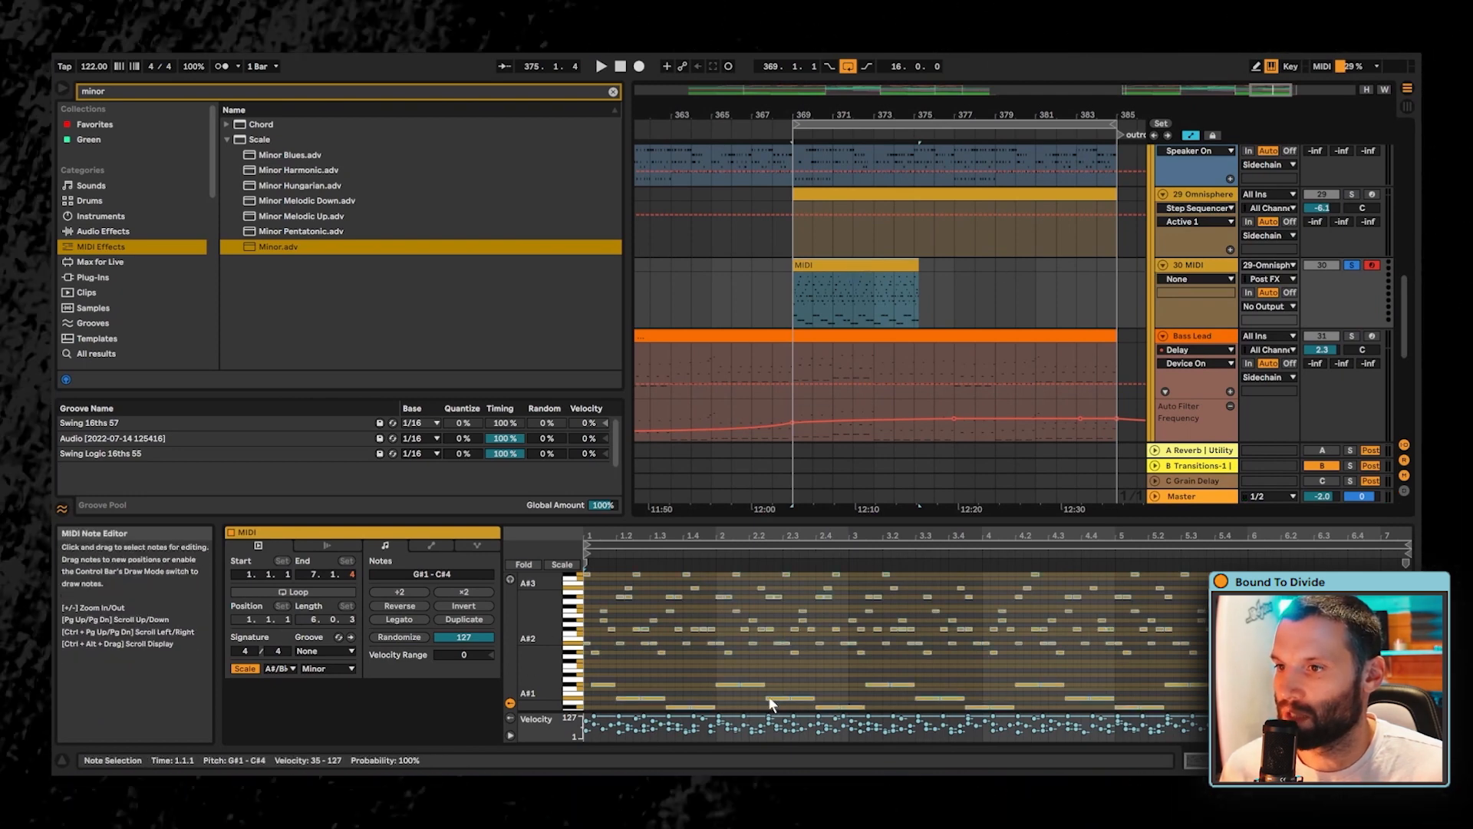
left_click(791, 660)
left_click_drag(843, 259, 847, 221)
- Turn off the Omnisphere track's Step Sequencer and Minor devices, and solo Omnisphere and Bass Lead to audition the clip
double_click(1203, 194)
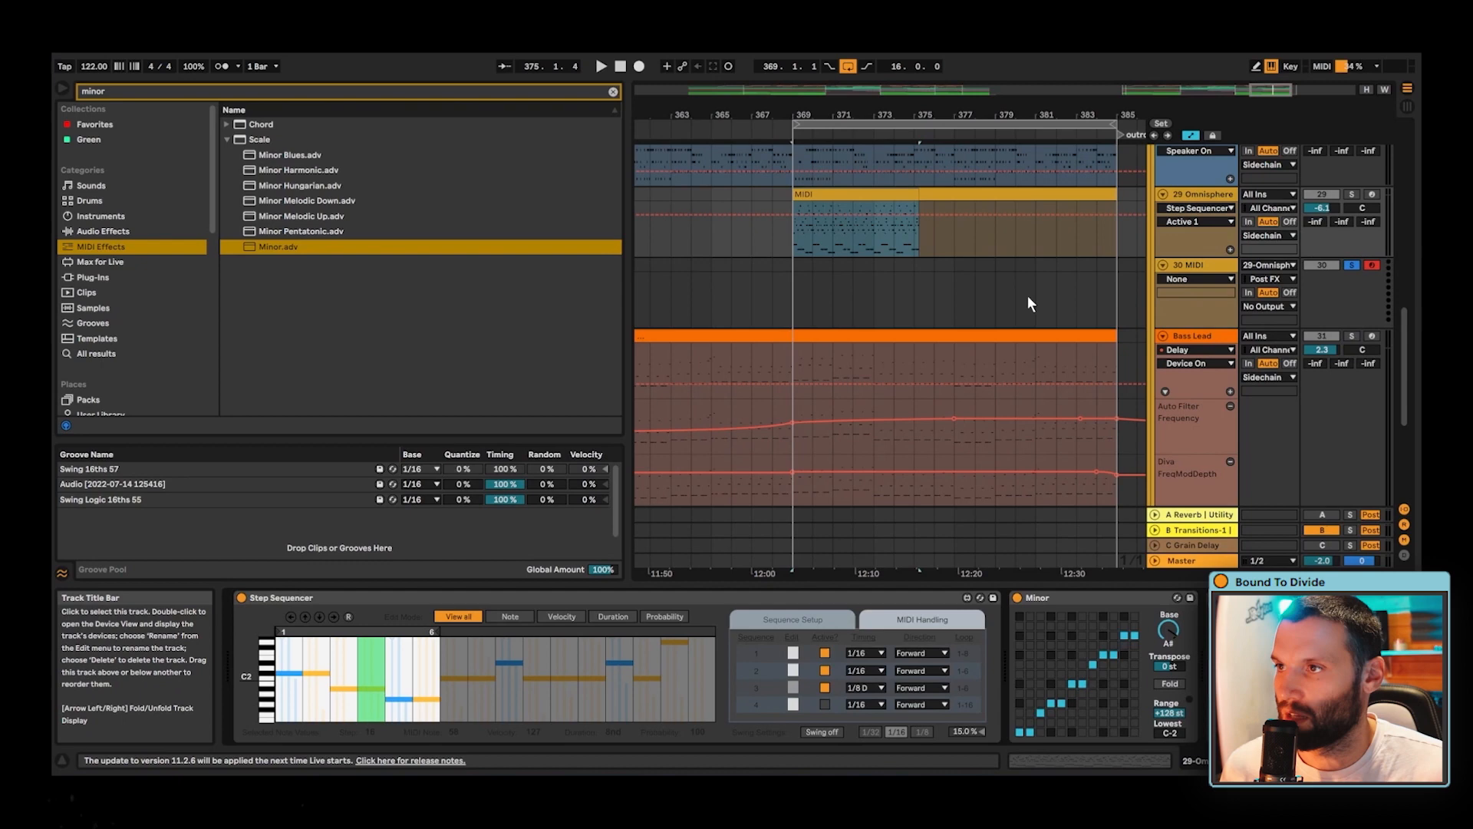
left_click(242, 597)
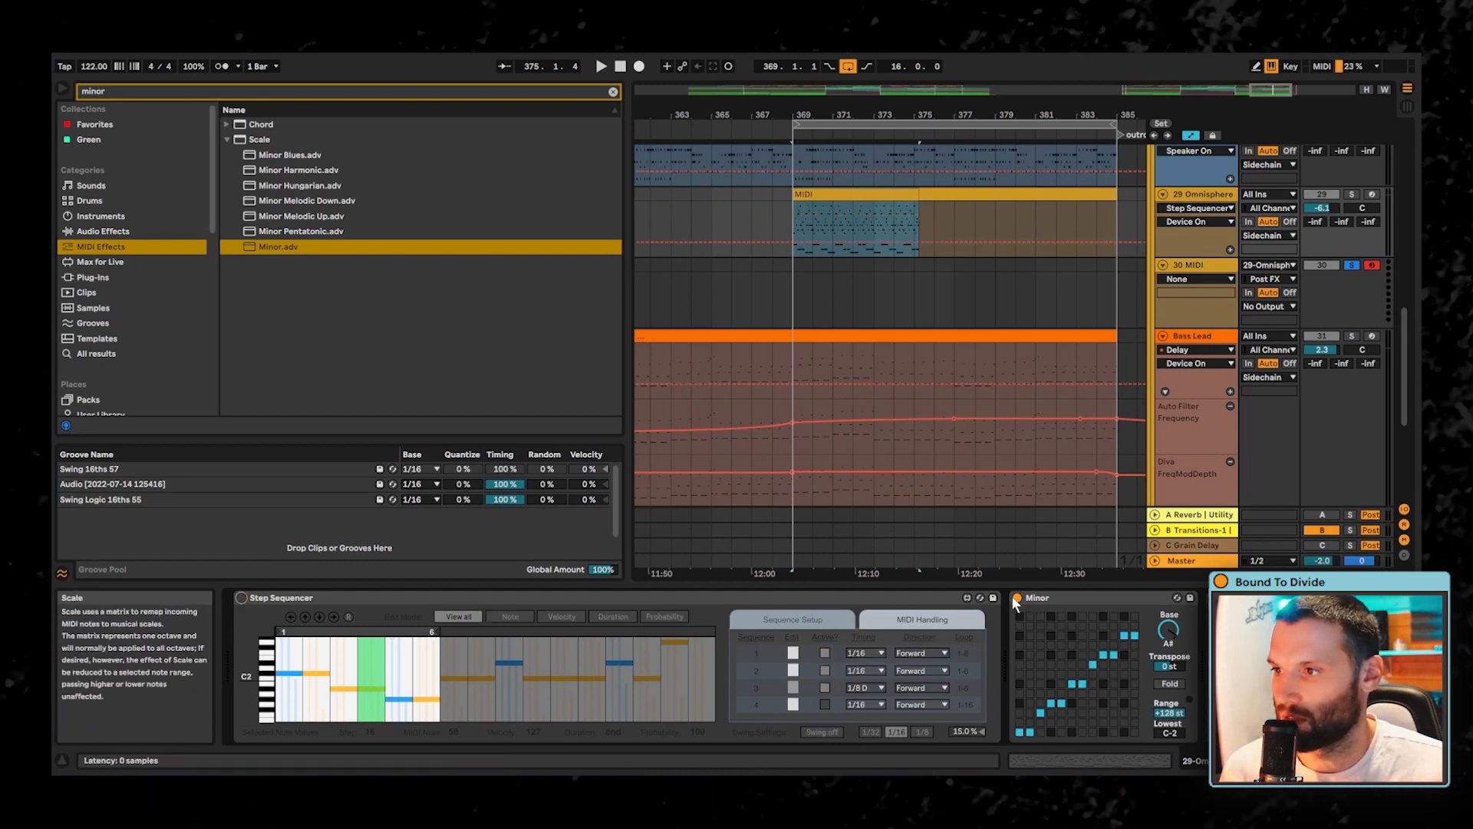
left_click(1352, 194)
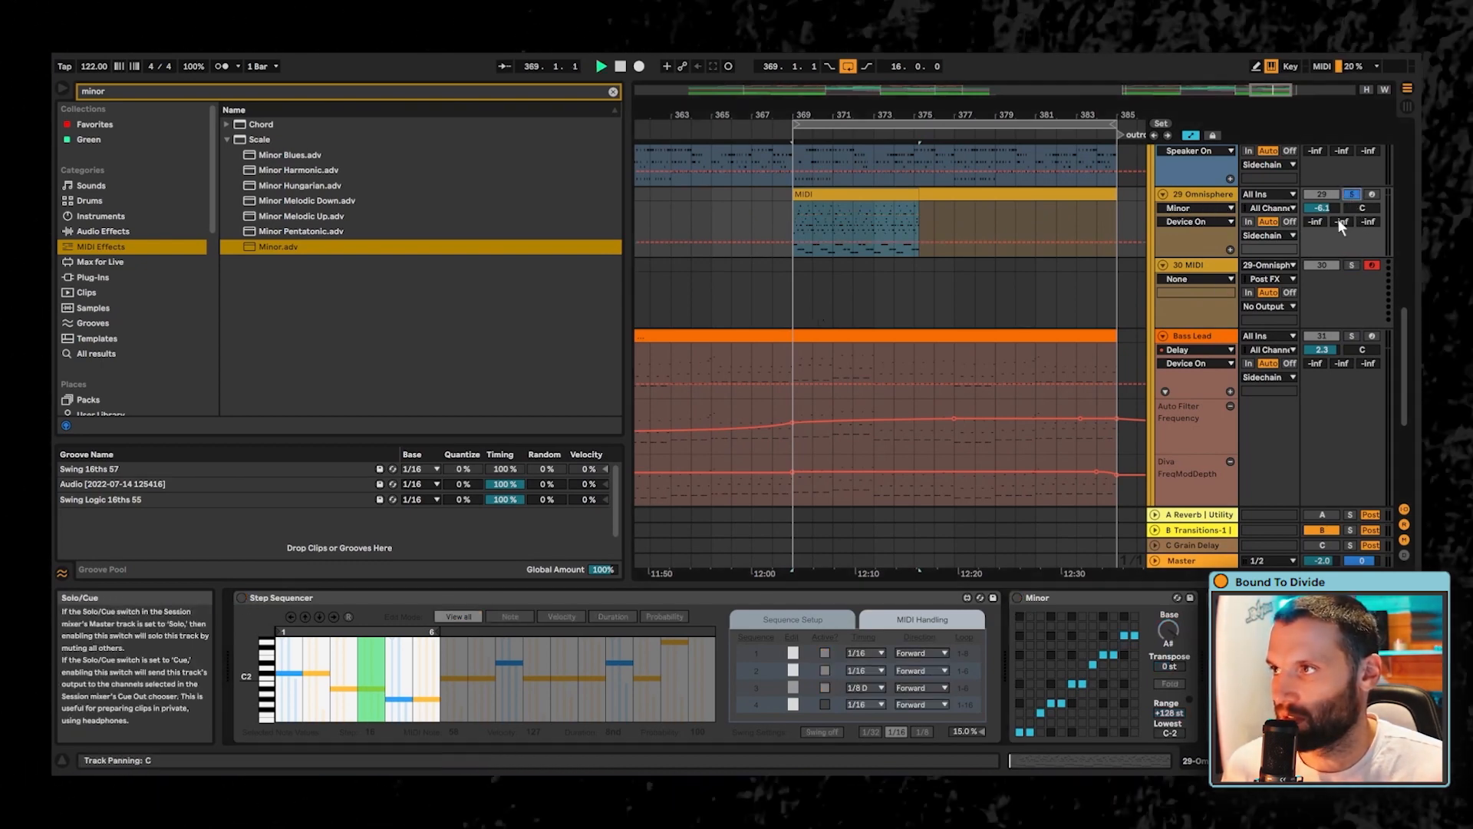
key("space")
key("shift+Tab")
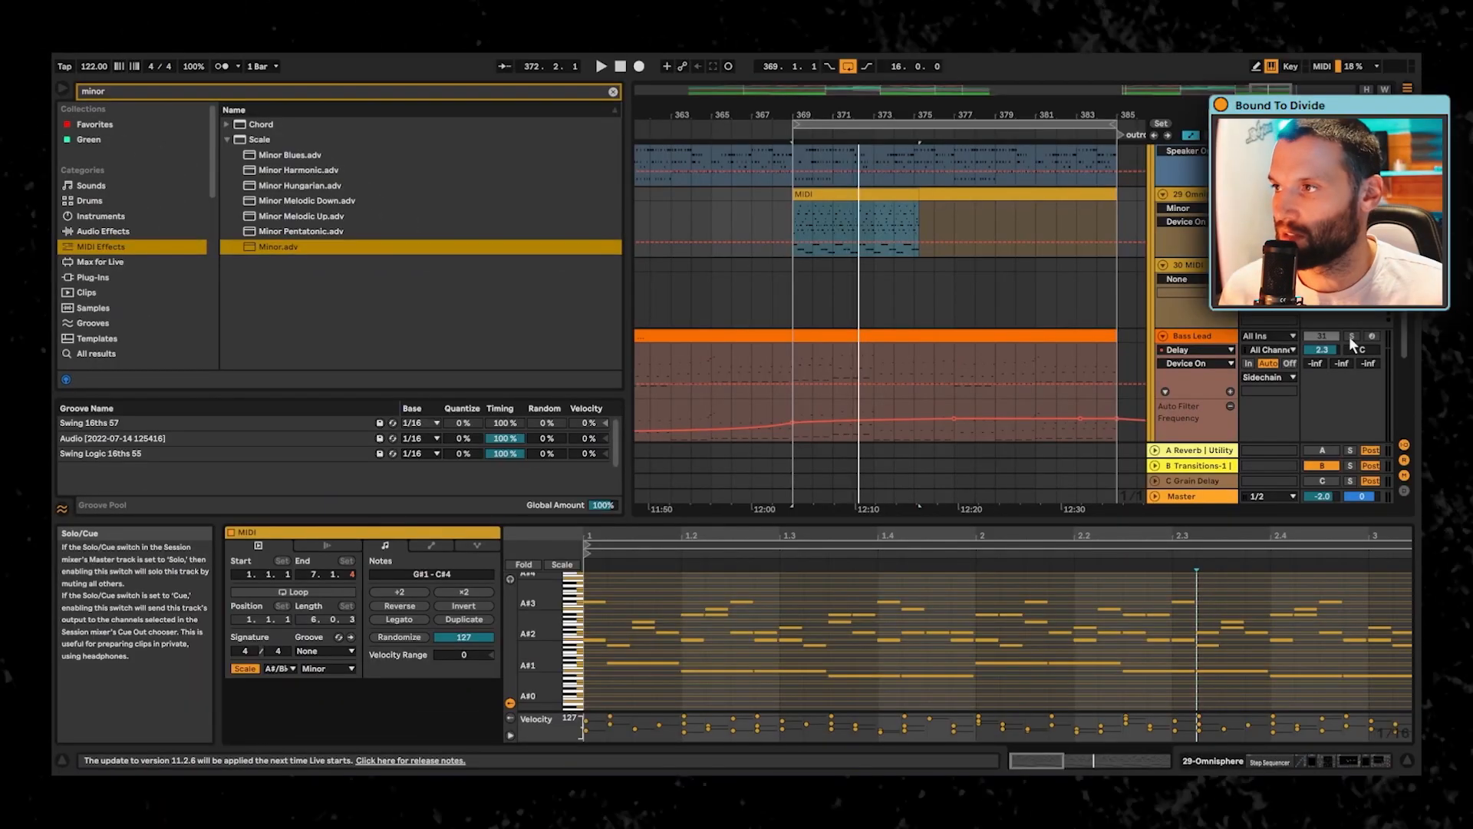
left_click(1351, 336)
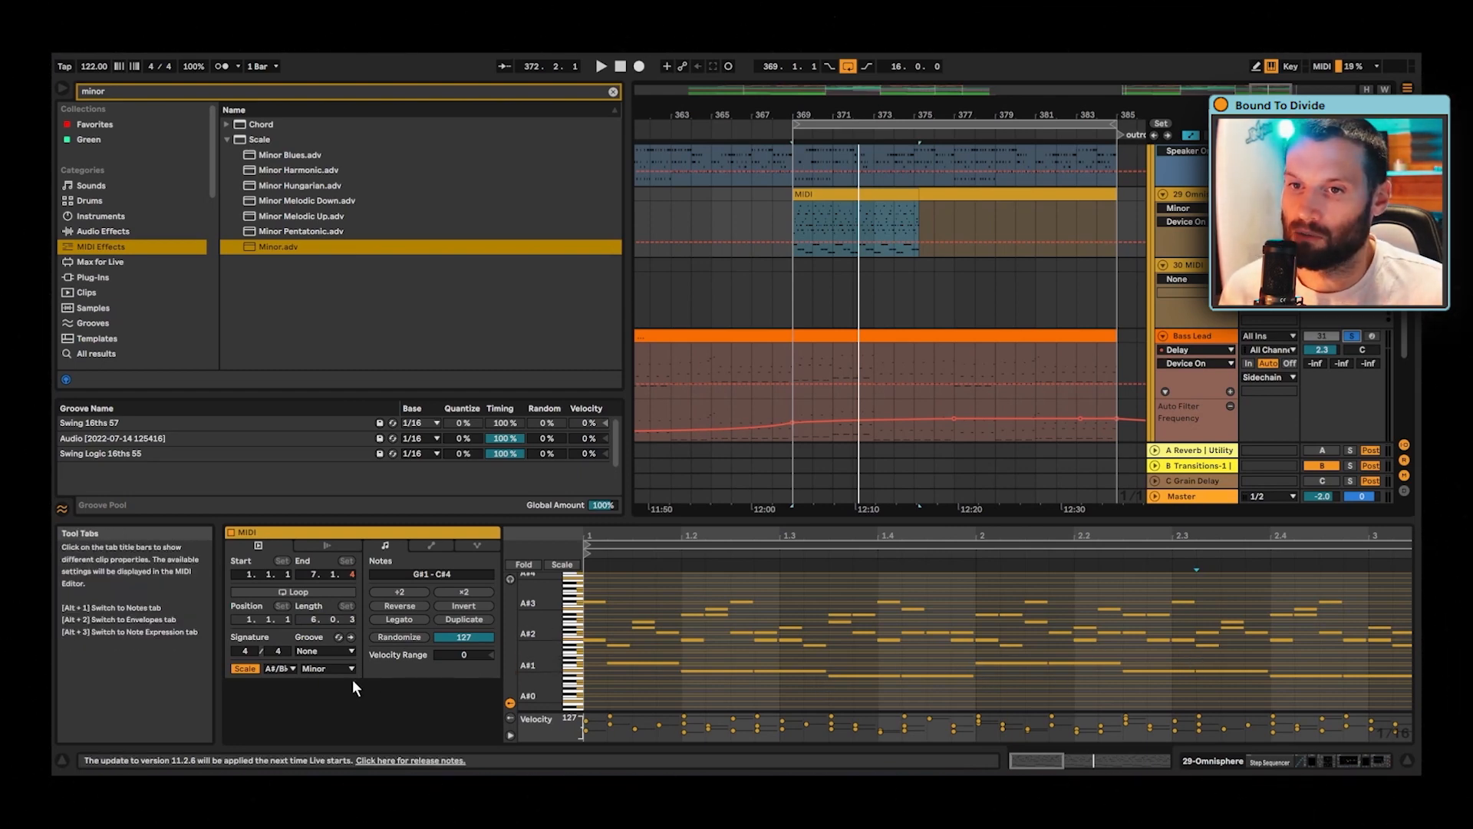
- Fold the note editor to the used pitches and apply Legato to all notes in the clip
left_click(521, 565)
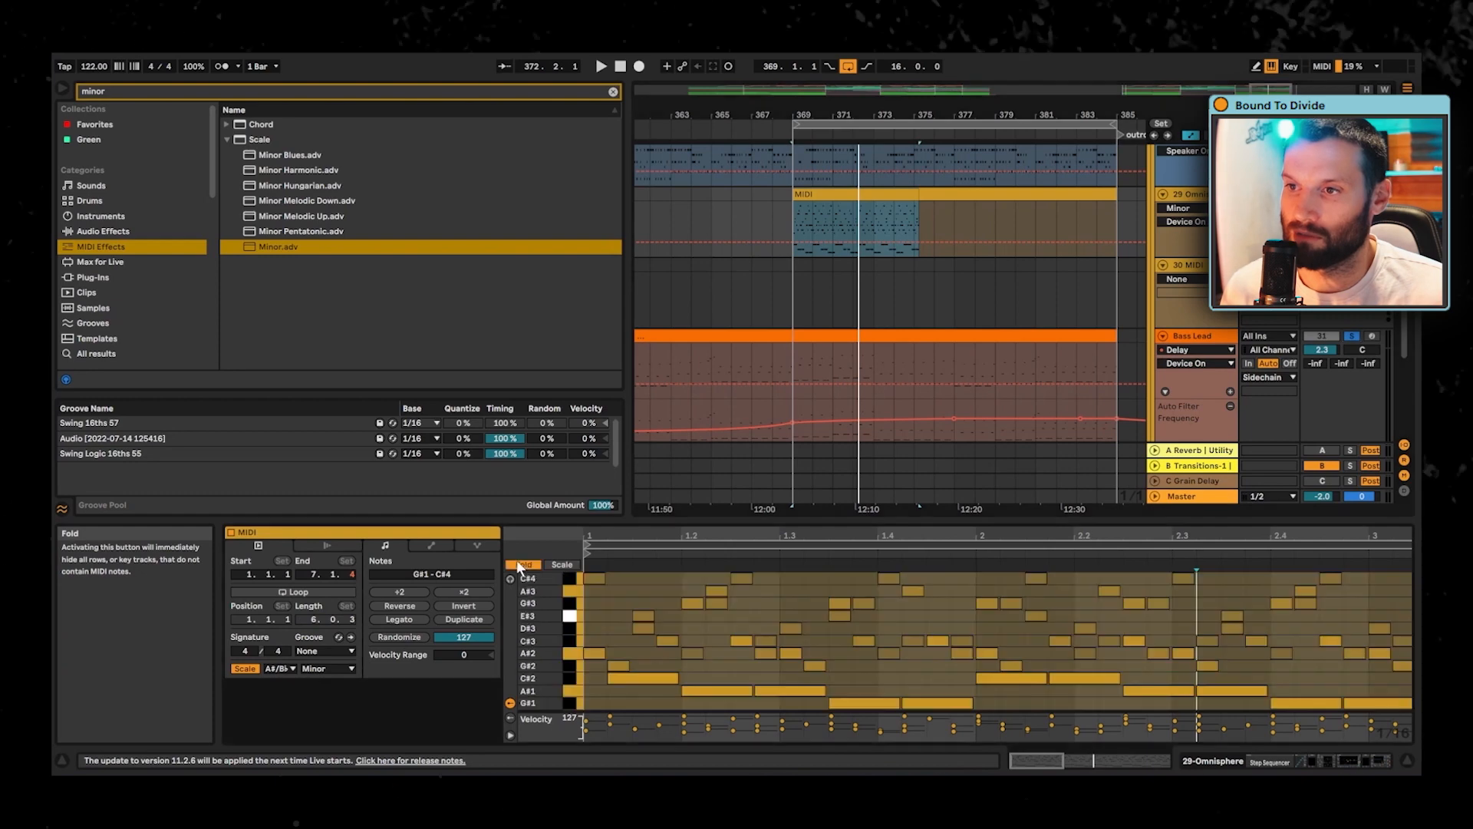
mouse_move(646, 537)
left_mouse_down()
mouse_move(646, 583)
mouse_move(646, 541)
left_mouse_up()
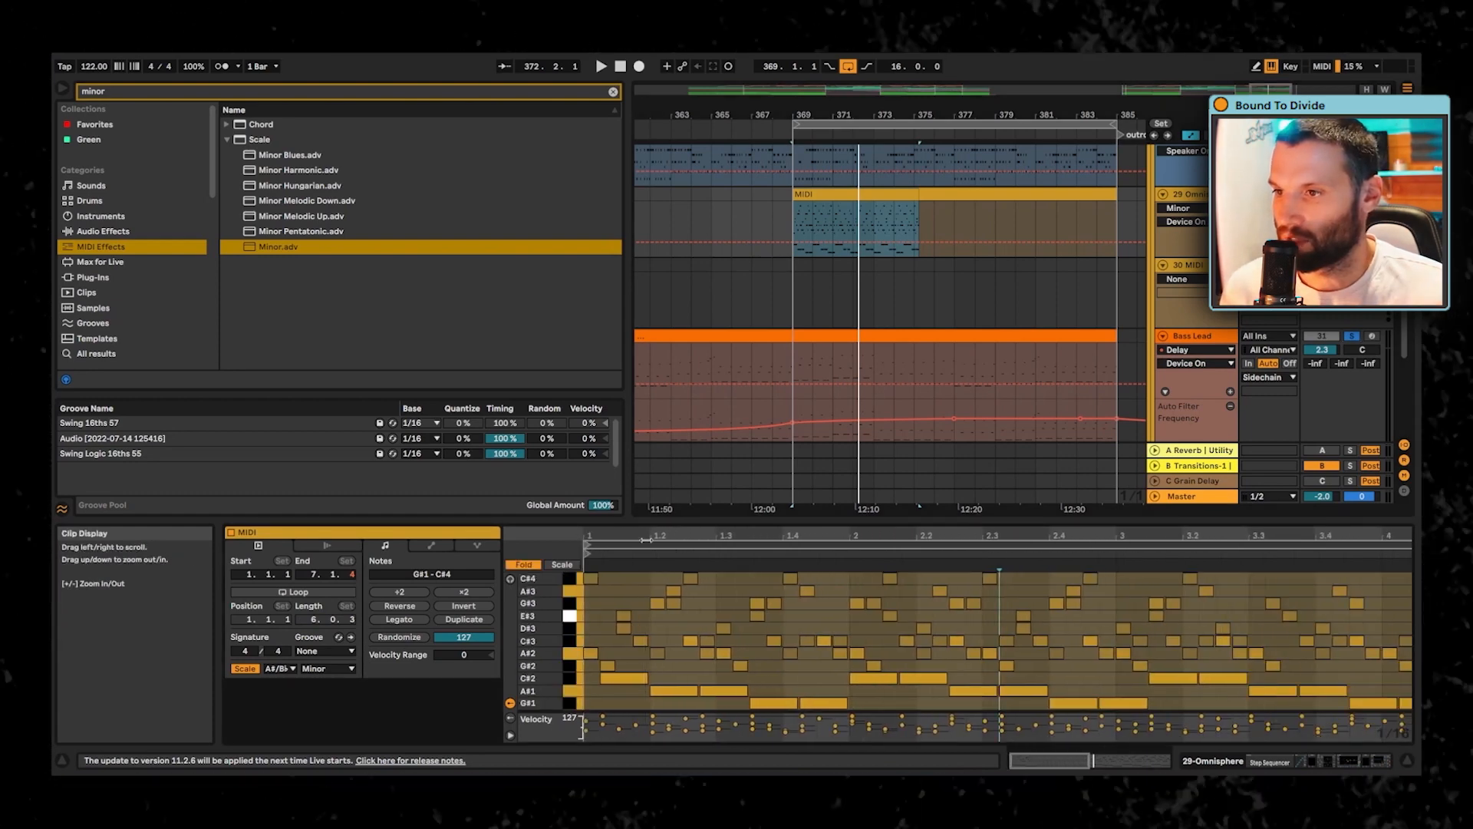
left_click(684, 624)
key("ctrl+a")
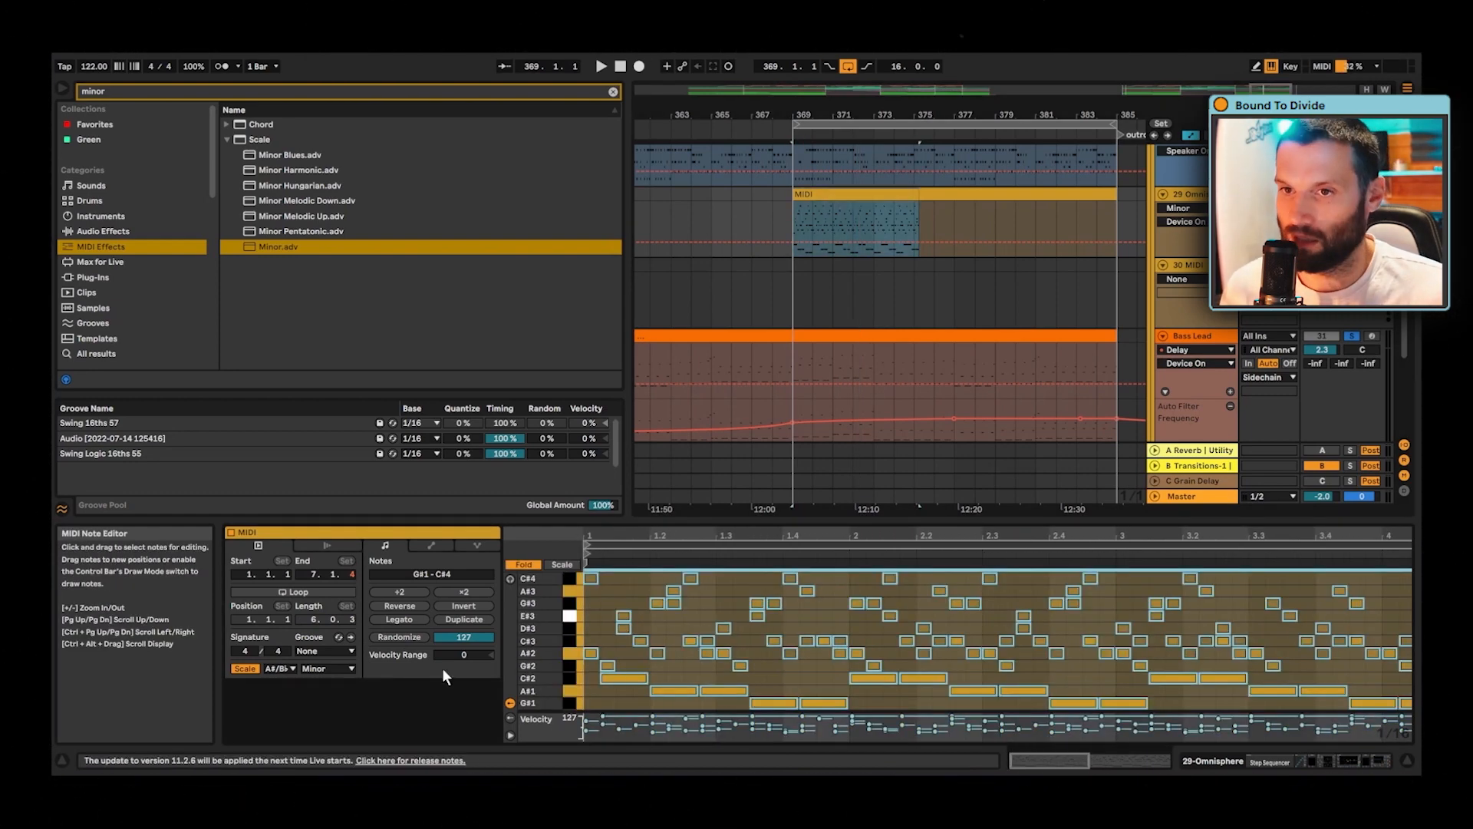
left_click(402, 619)
left_click_drag(659, 537, 675, 572)
left_click(651, 676)
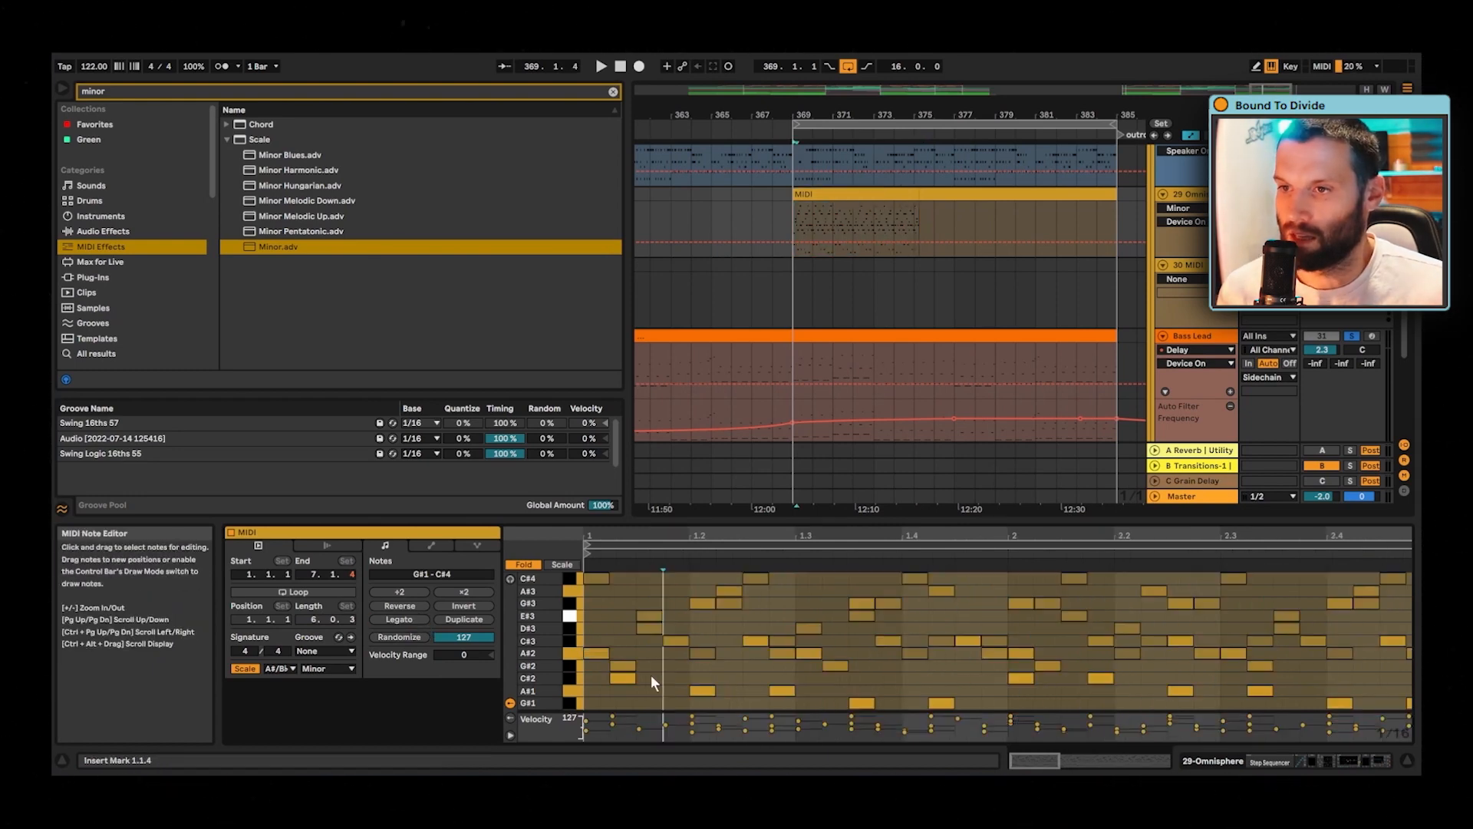
left_click(617, 644)
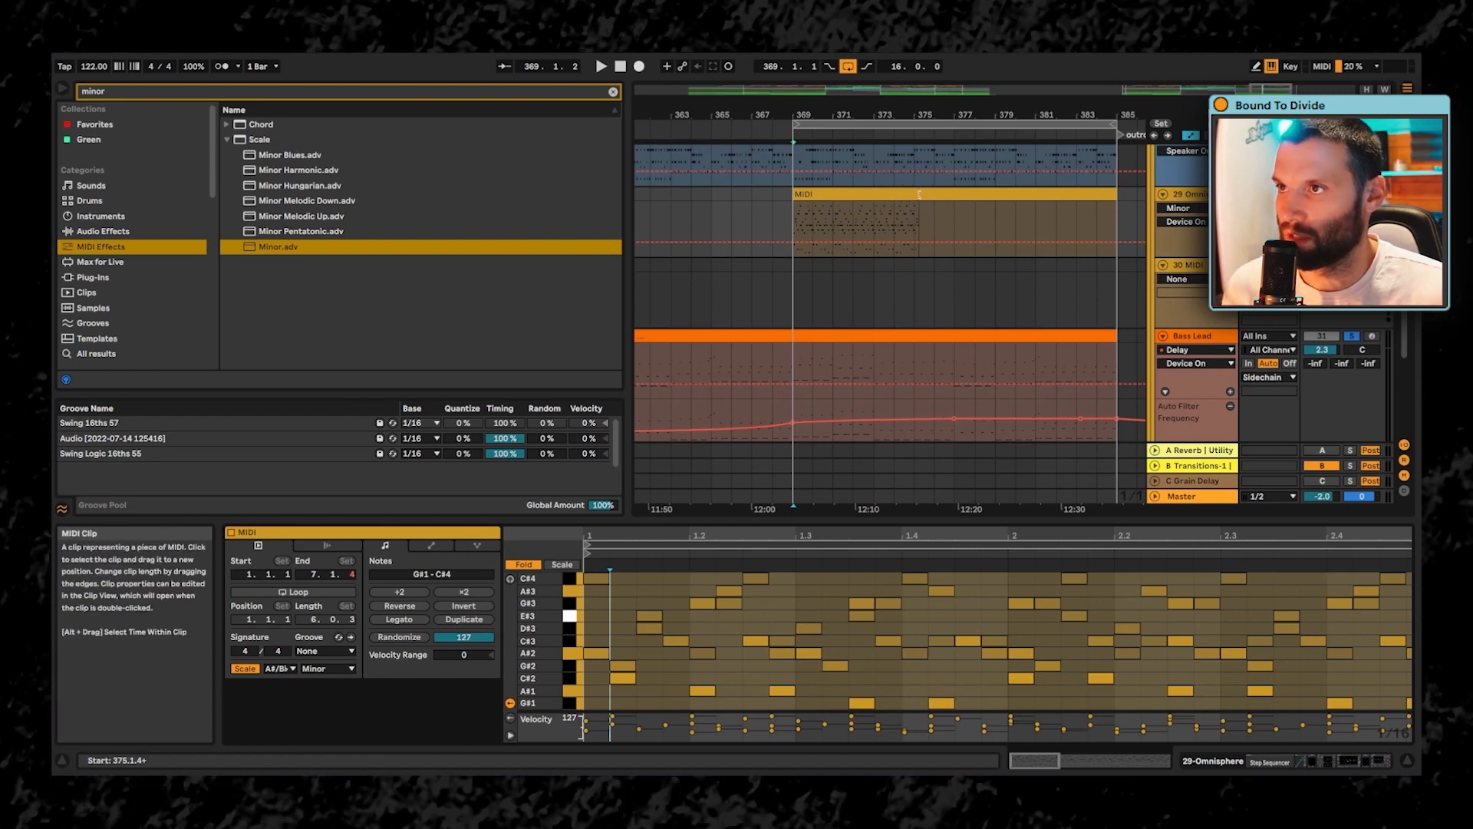
- Shorten the MIDI clip to two bars and move the notes from bar 2 onward to start at bar 3
left_click_drag(919, 198, 834, 198)
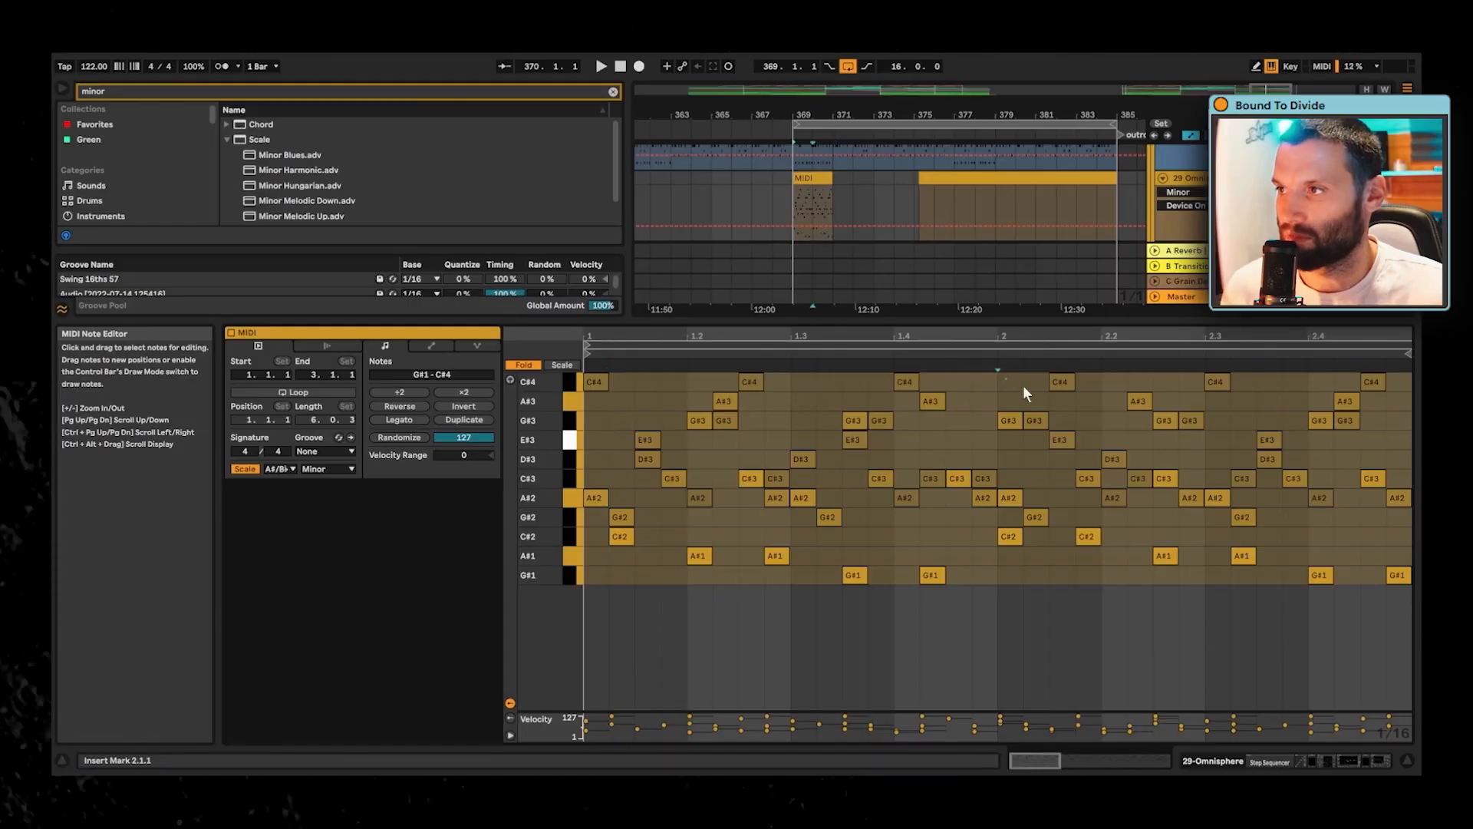
left_click_drag(1023, 385, 1416, 680)
left_click_drag(1045, 514, 1371, 520)
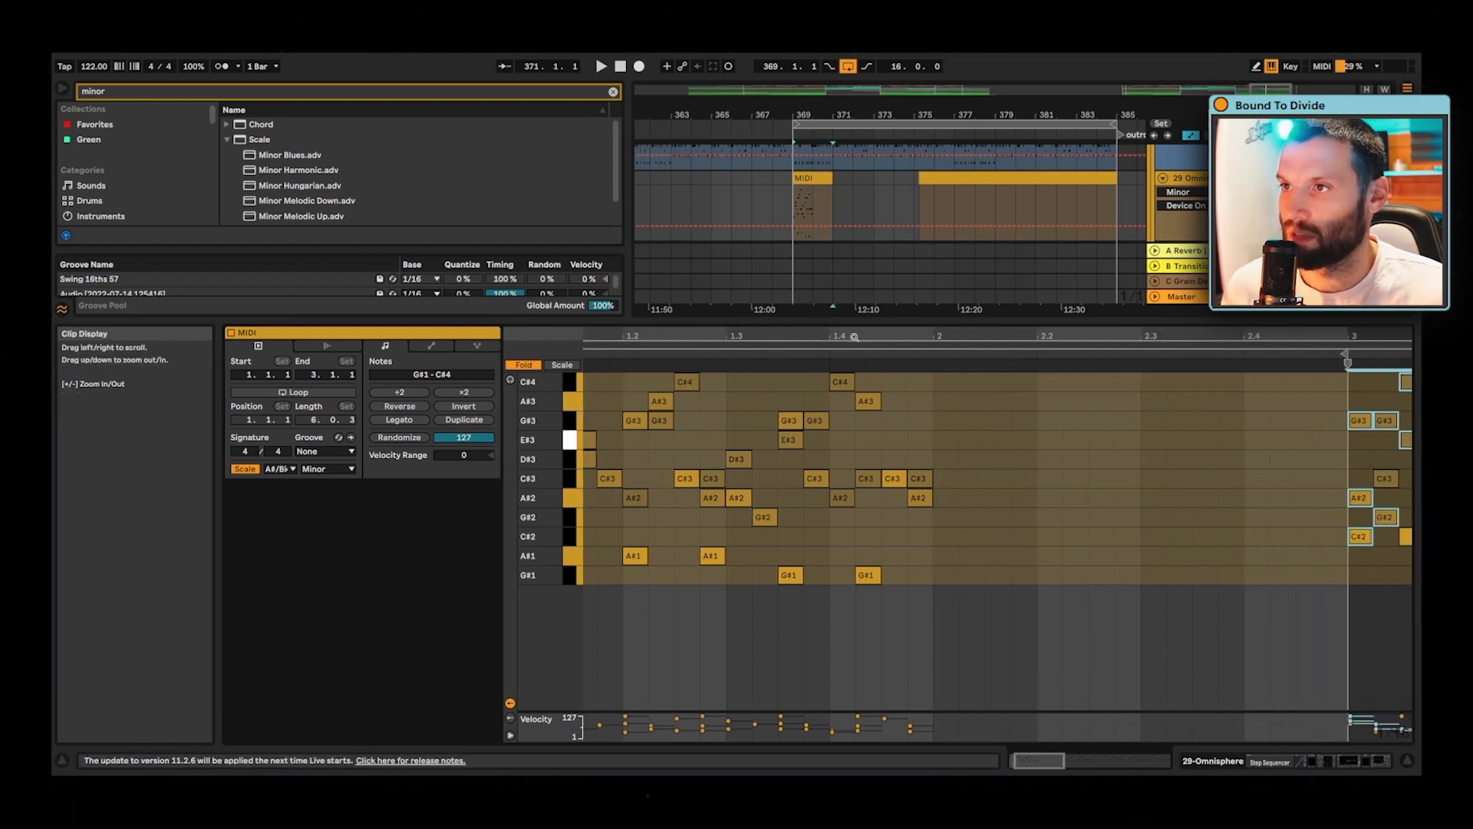
- Shift all first-bar notes after the opening A#2 and C#4 pair right so that they start at 1.3.1
left_click_drag(855, 336, 850, 303)
left_click_drag(610, 384, 939, 596)
key("Right")
key("Right")
key("Right")
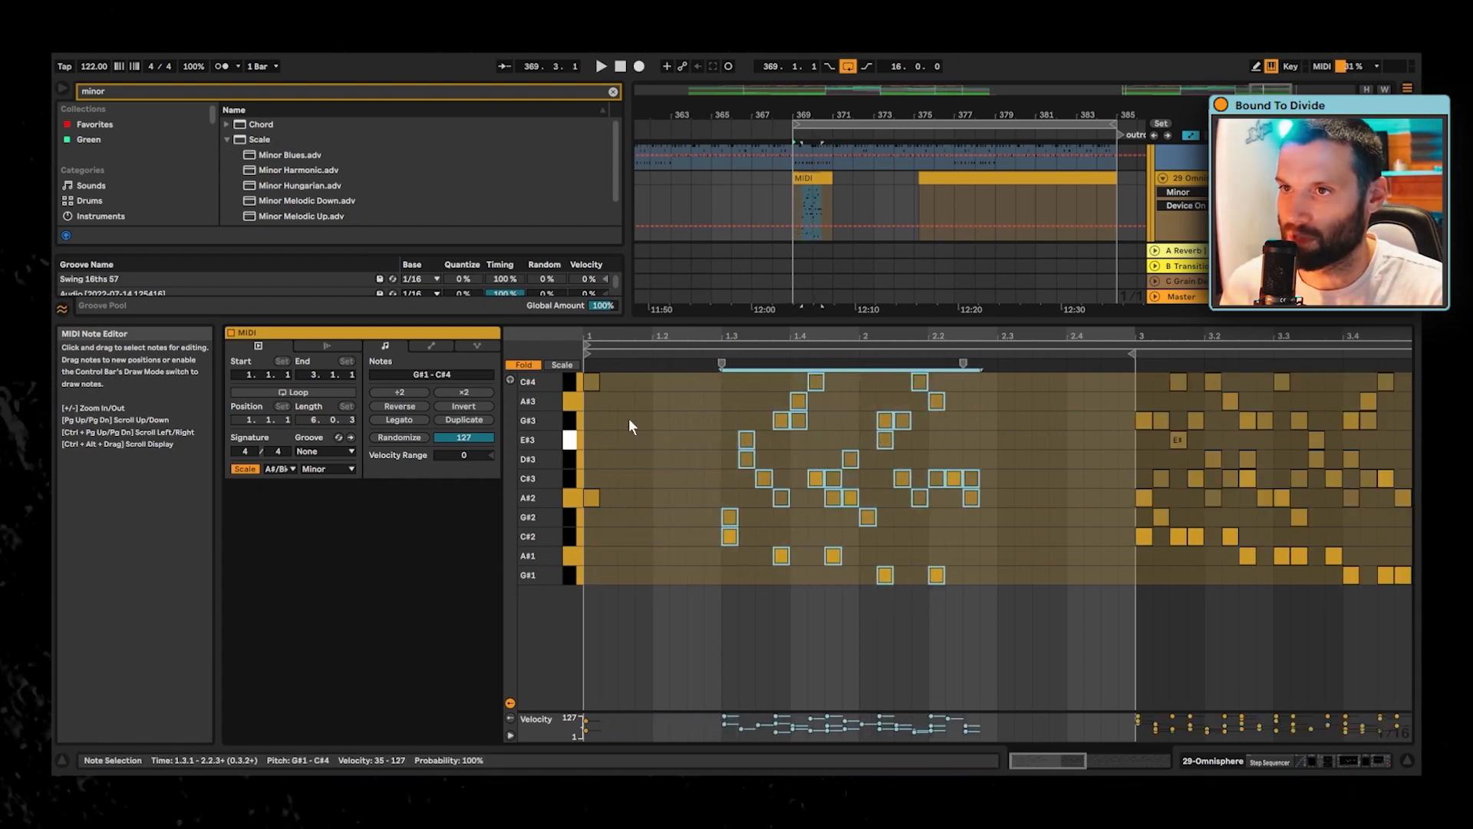
left_click_drag(610, 384, 546, 539)
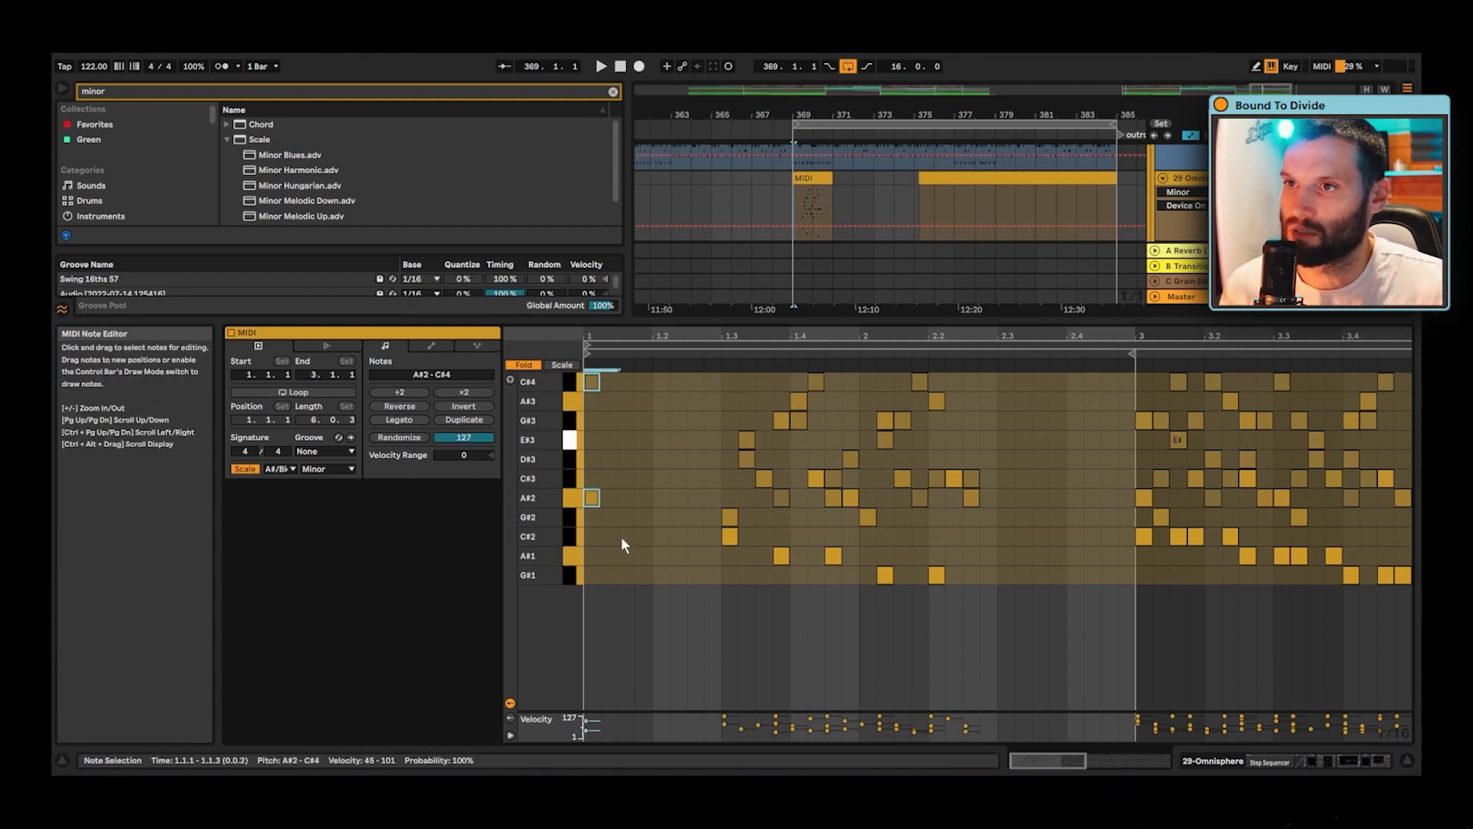
key("ctrl+d")
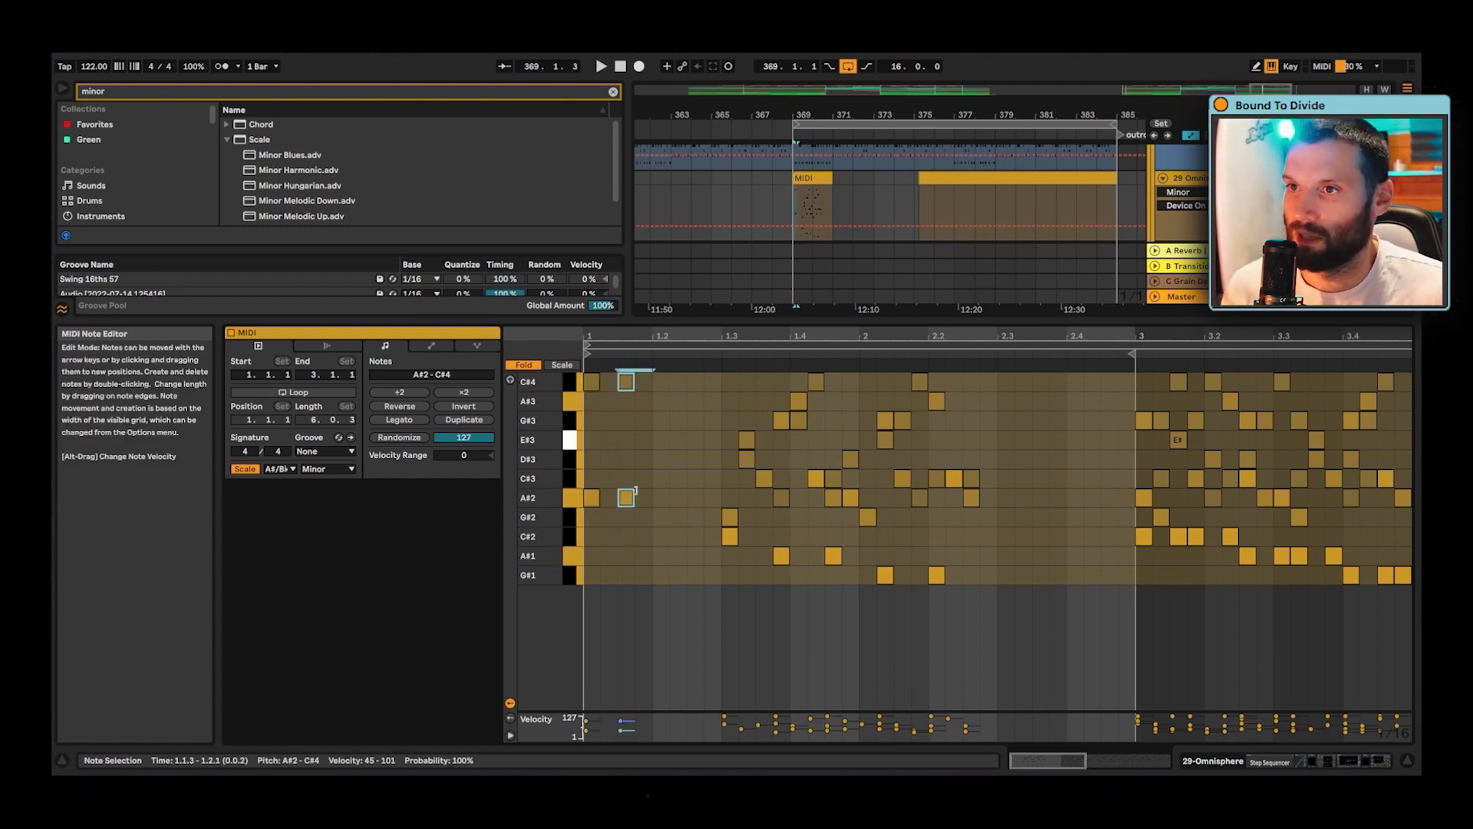
right_click(648, 485)
left_click(768, 409)
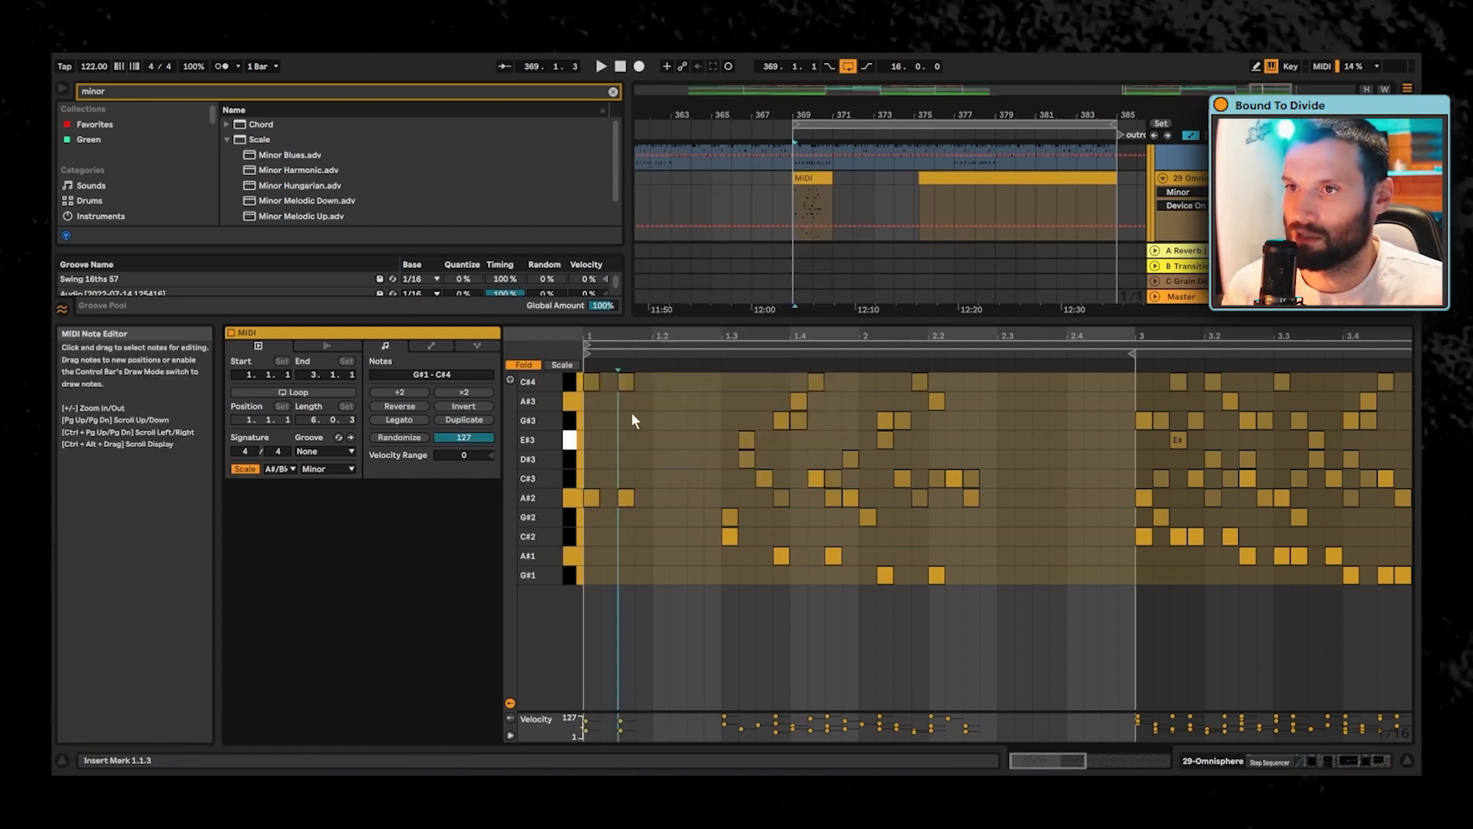
left_click_drag(629, 335, 635, 387)
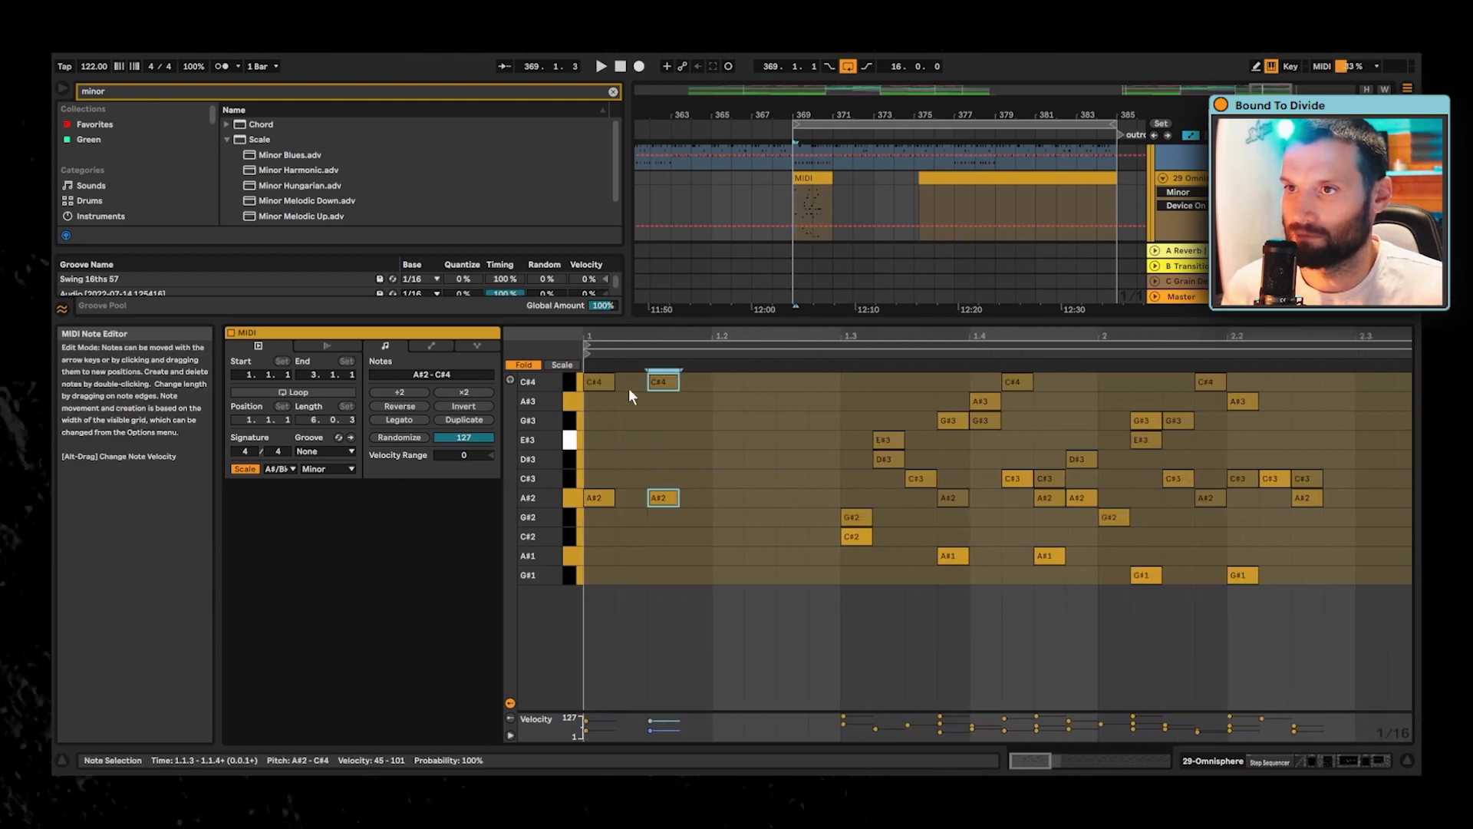
left_click(607, 526)
key("ctrl+z")
key("ctrl+z")
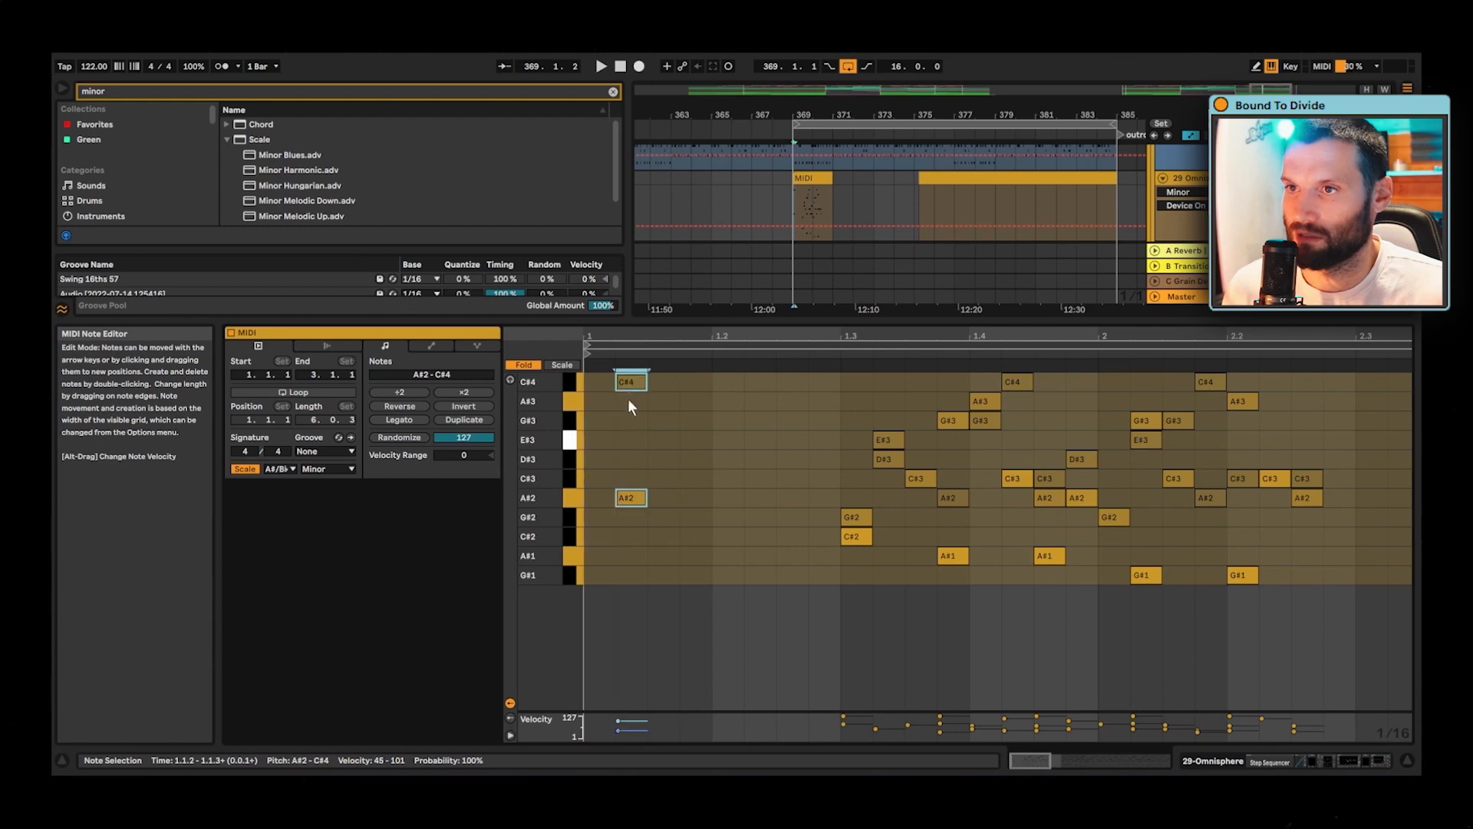
- Place the opening A#2 and C#4 pair at 1.1.2, duplicate it to 1.1.3 and play the result
left_click_drag(642, 535, 635, 383)
key("ctrl+d")
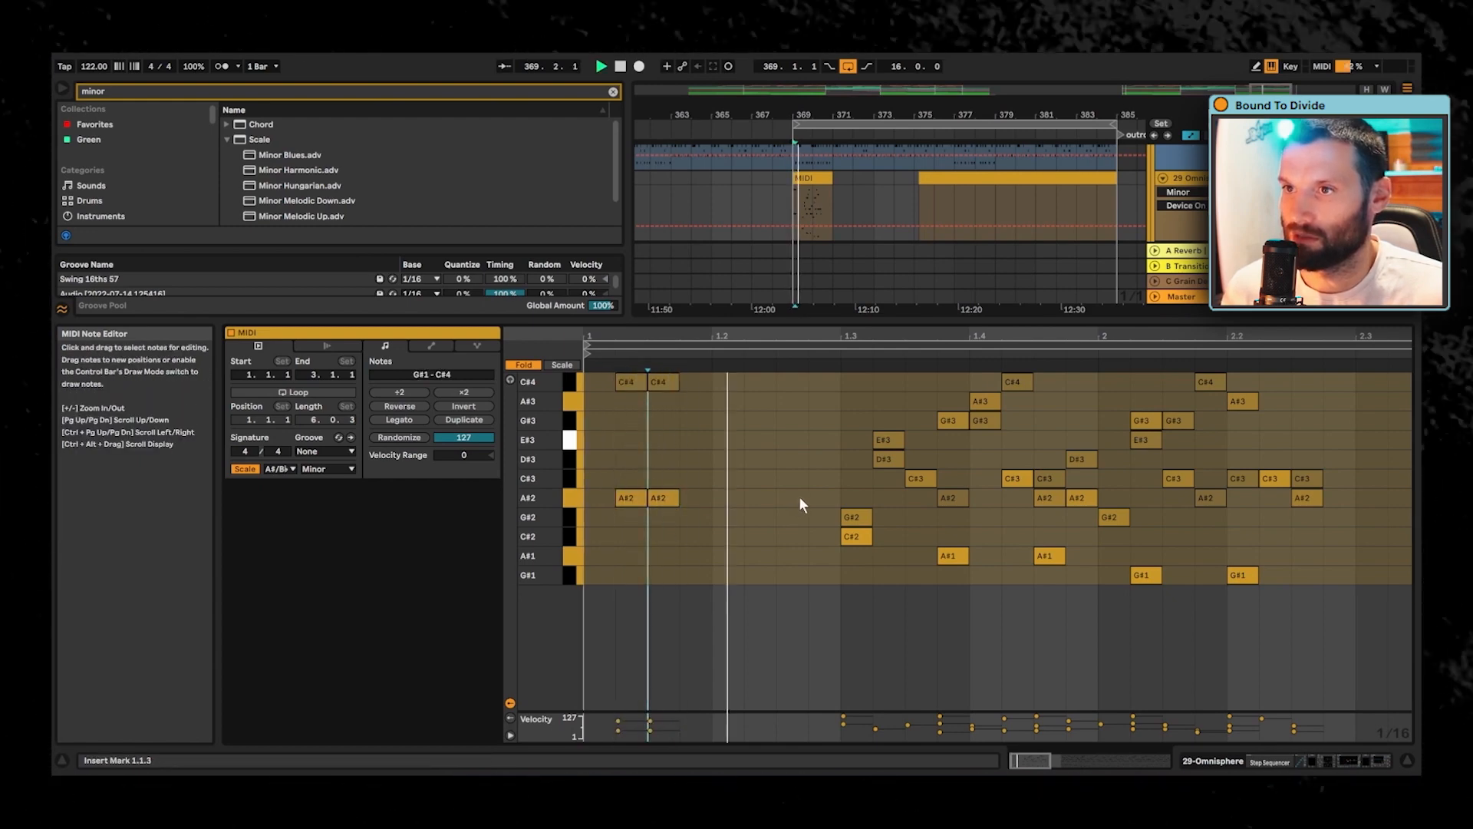
key("space")
key("space")
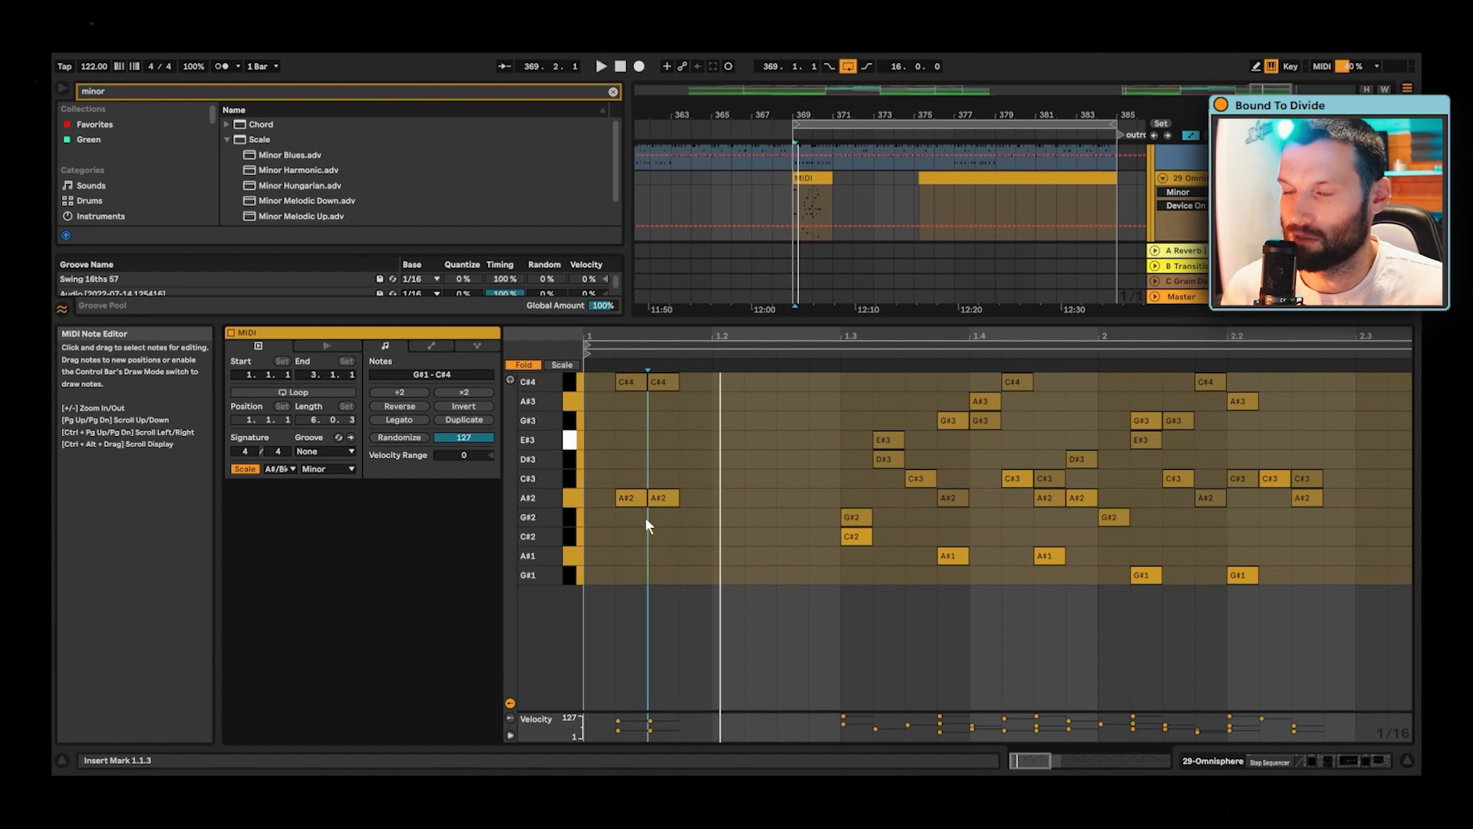
- Move the A#2 and C#4 pair at 1.1.2 to the clip start at 1.1.1 and play the phrase
left_click_drag(627, 523, 593, 376)
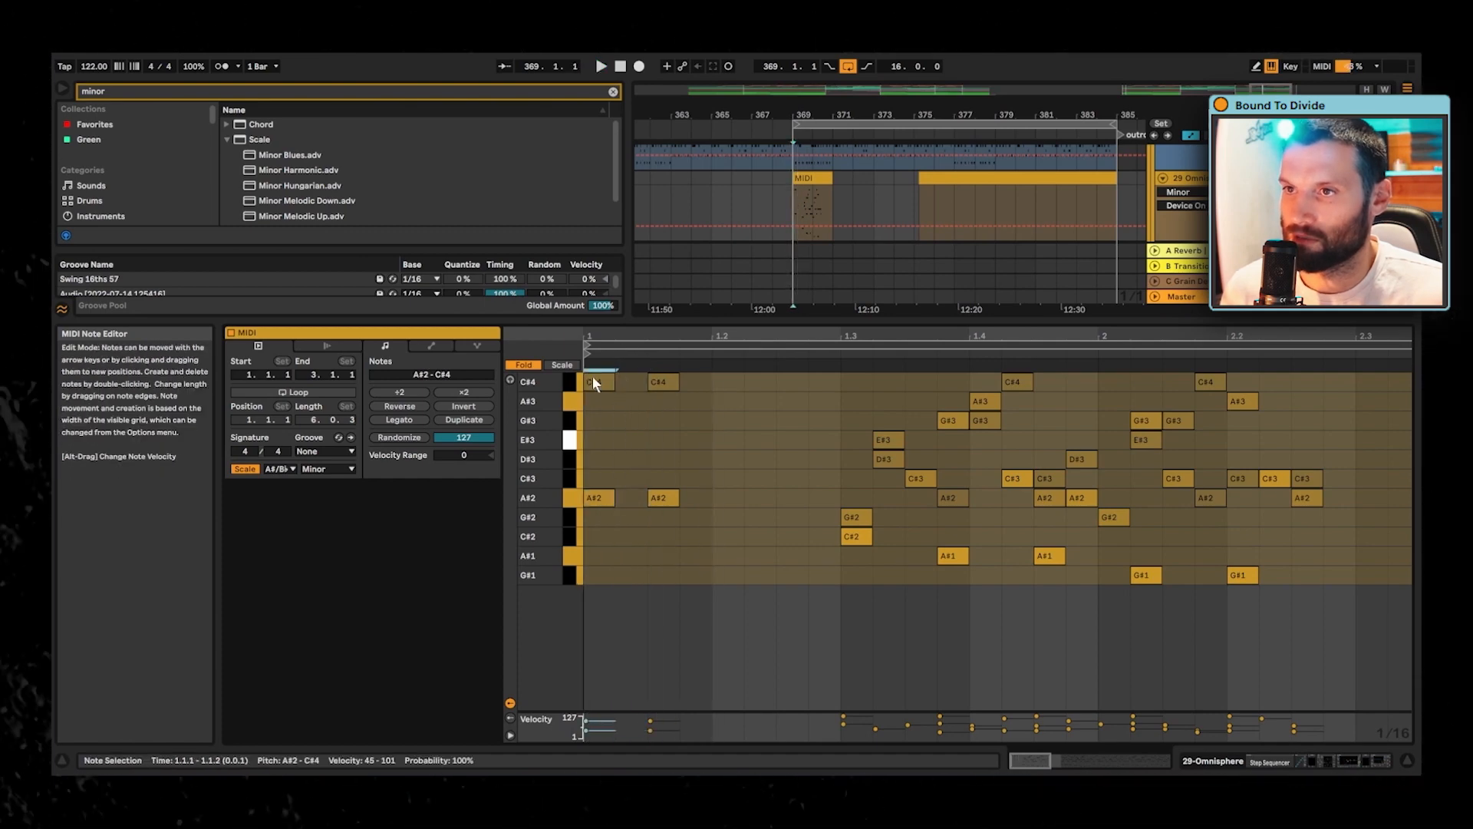
key("space")
key("space")
left_click(675, 552)
key("space")
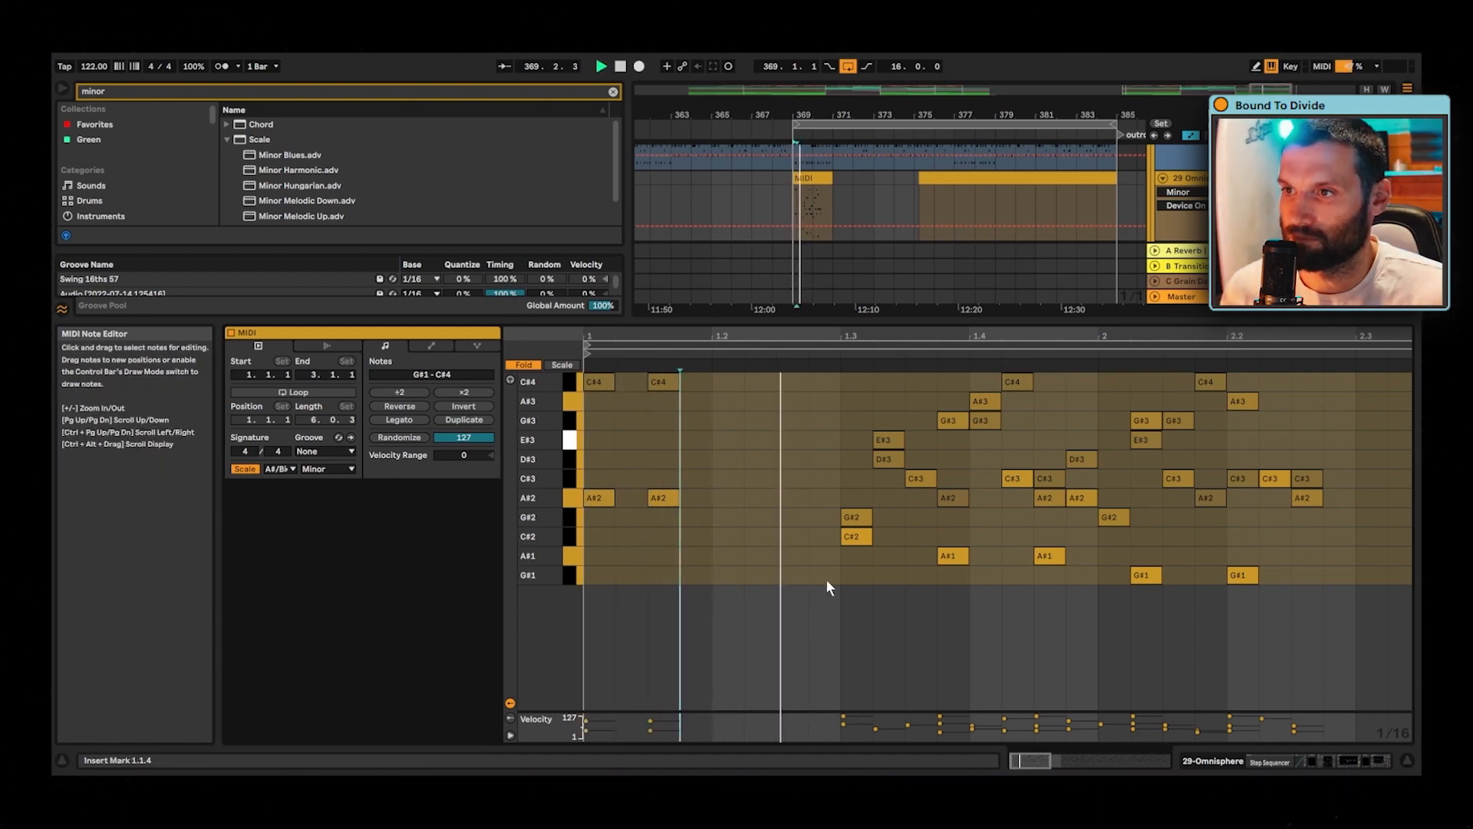
- Move the C#2 and G#2 pair from 1.3.1 to 1.2.1 and add an A#3 note above it
left_click(836, 495)
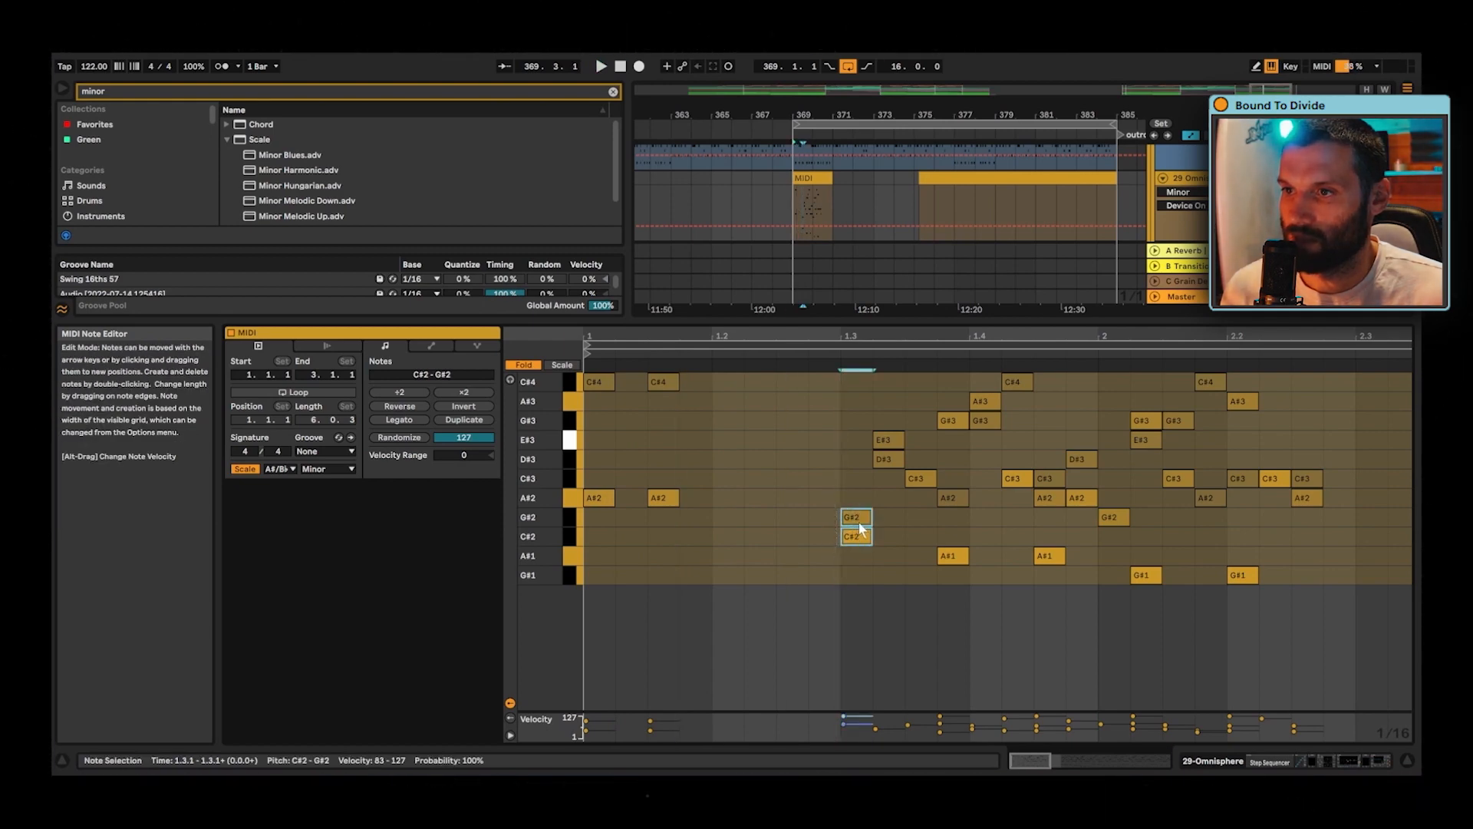
left_click_drag(844, 520, 747, 522)
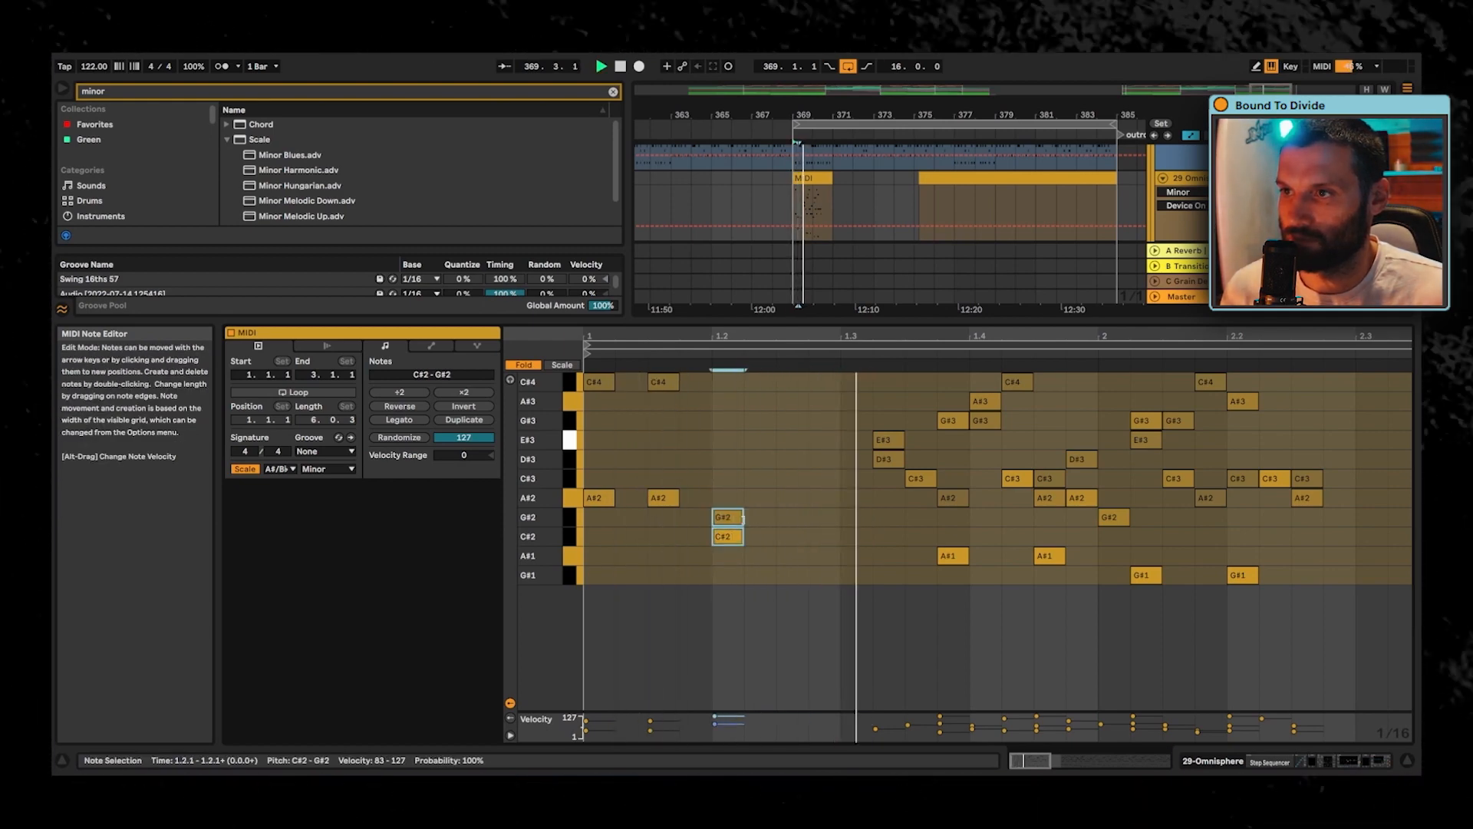
key("space")
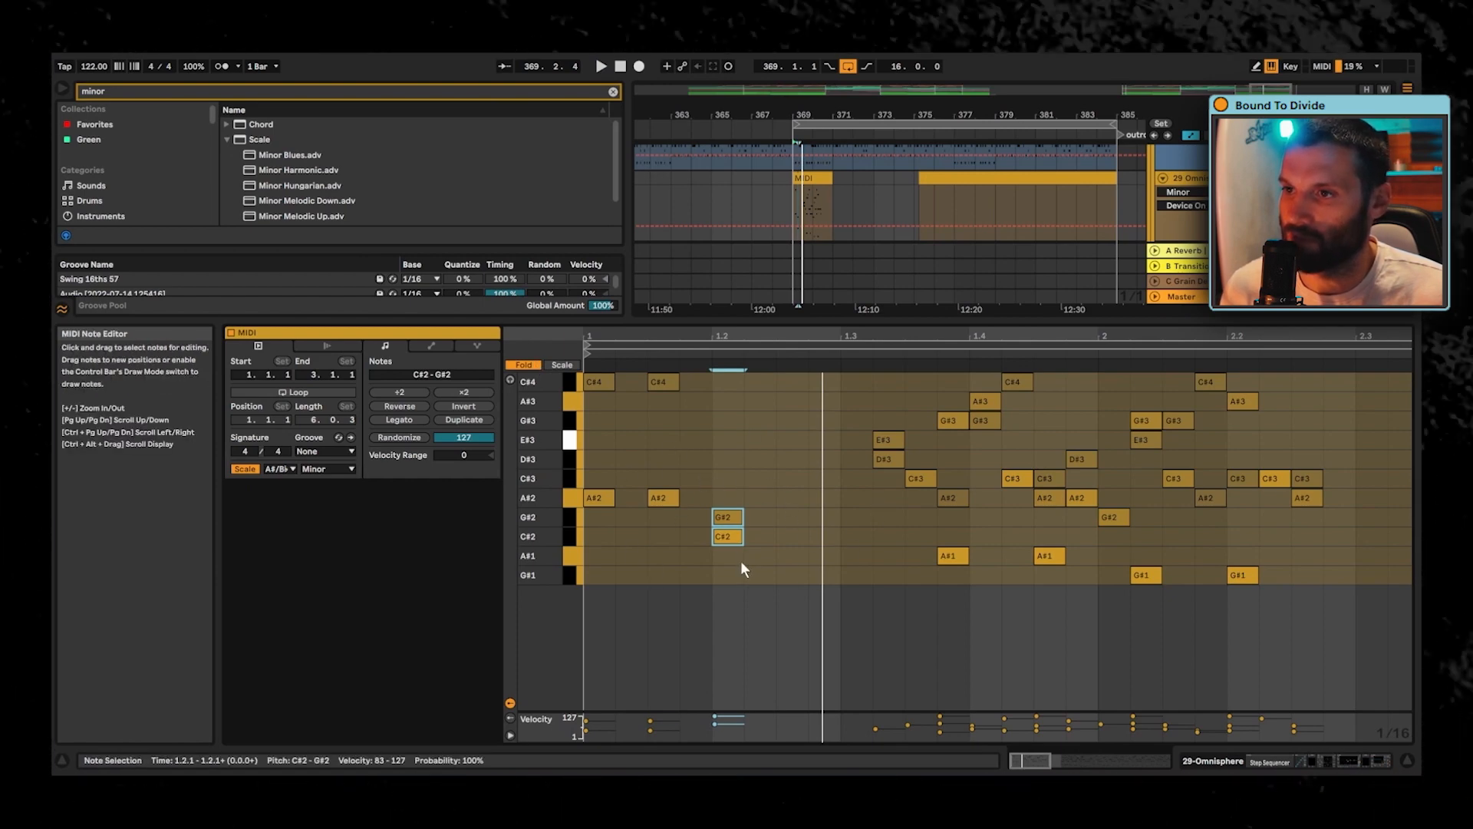
double_click(729, 462)
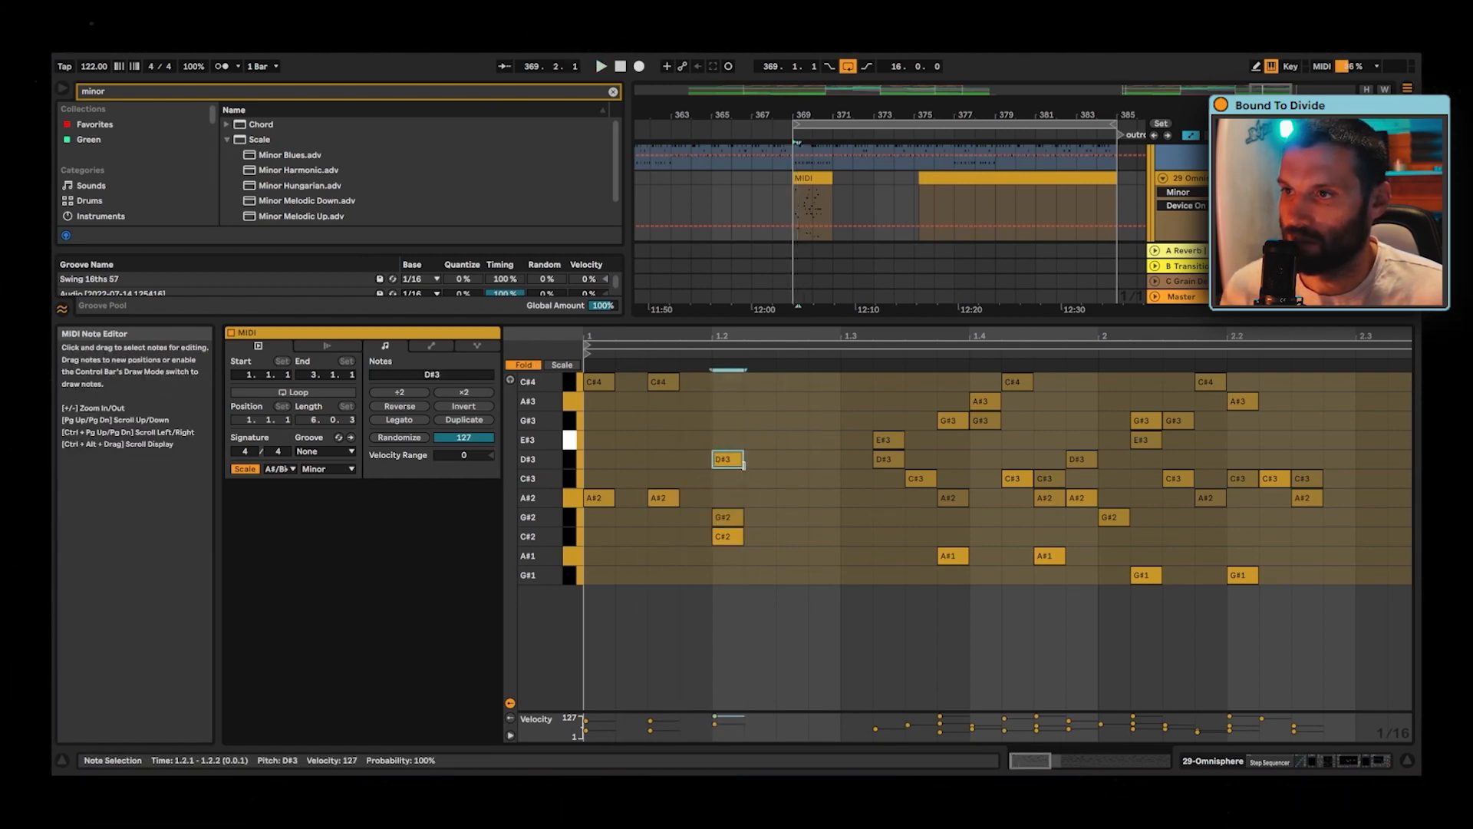
left_click_drag(729, 462, 729, 394)
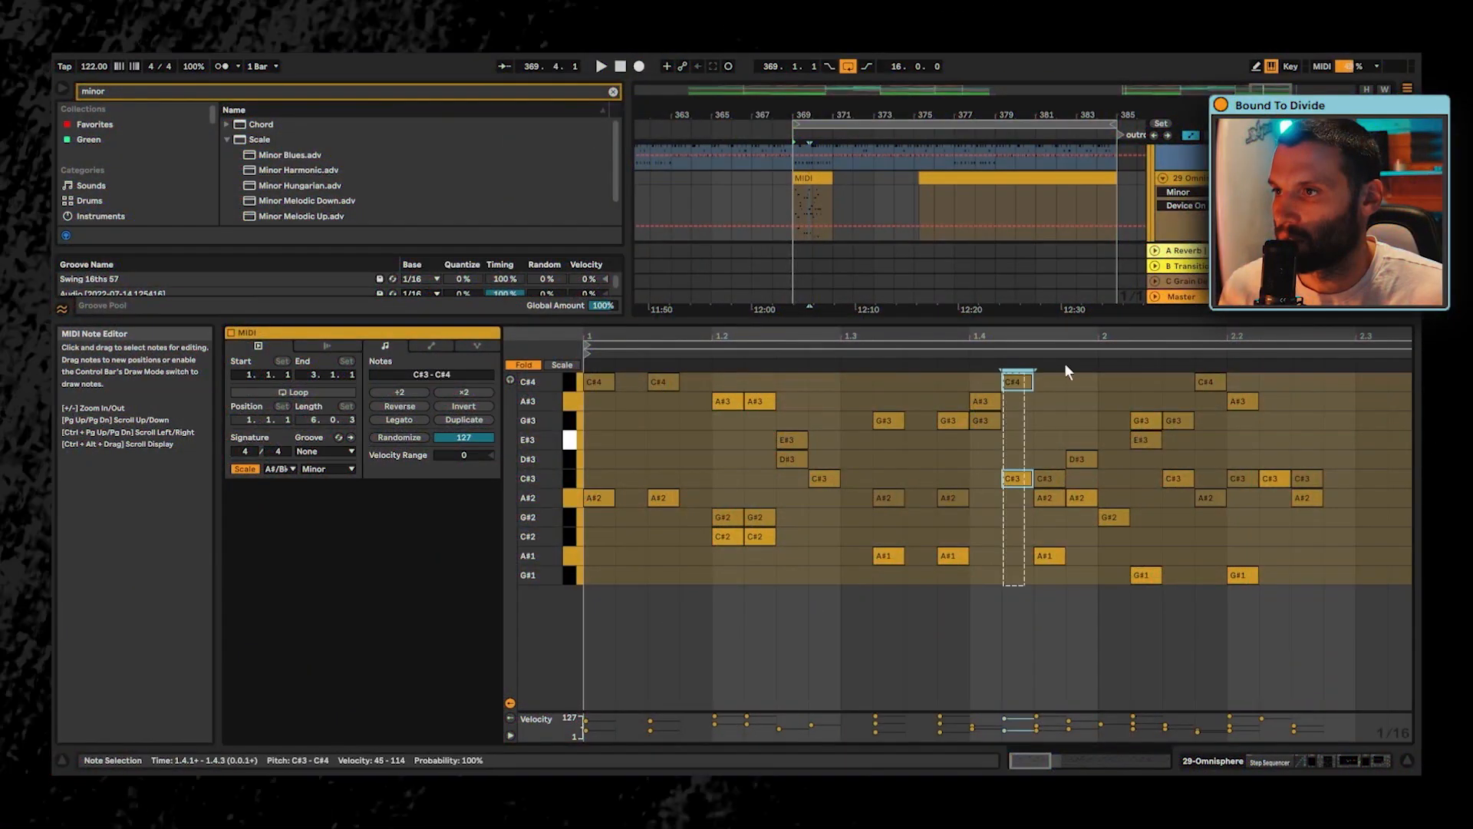
- Shift all notes from the C#4 and C#3 pair in beat 1.4 onward one beat later and play the clip
left_click_drag(1065, 366, 1320, 370)
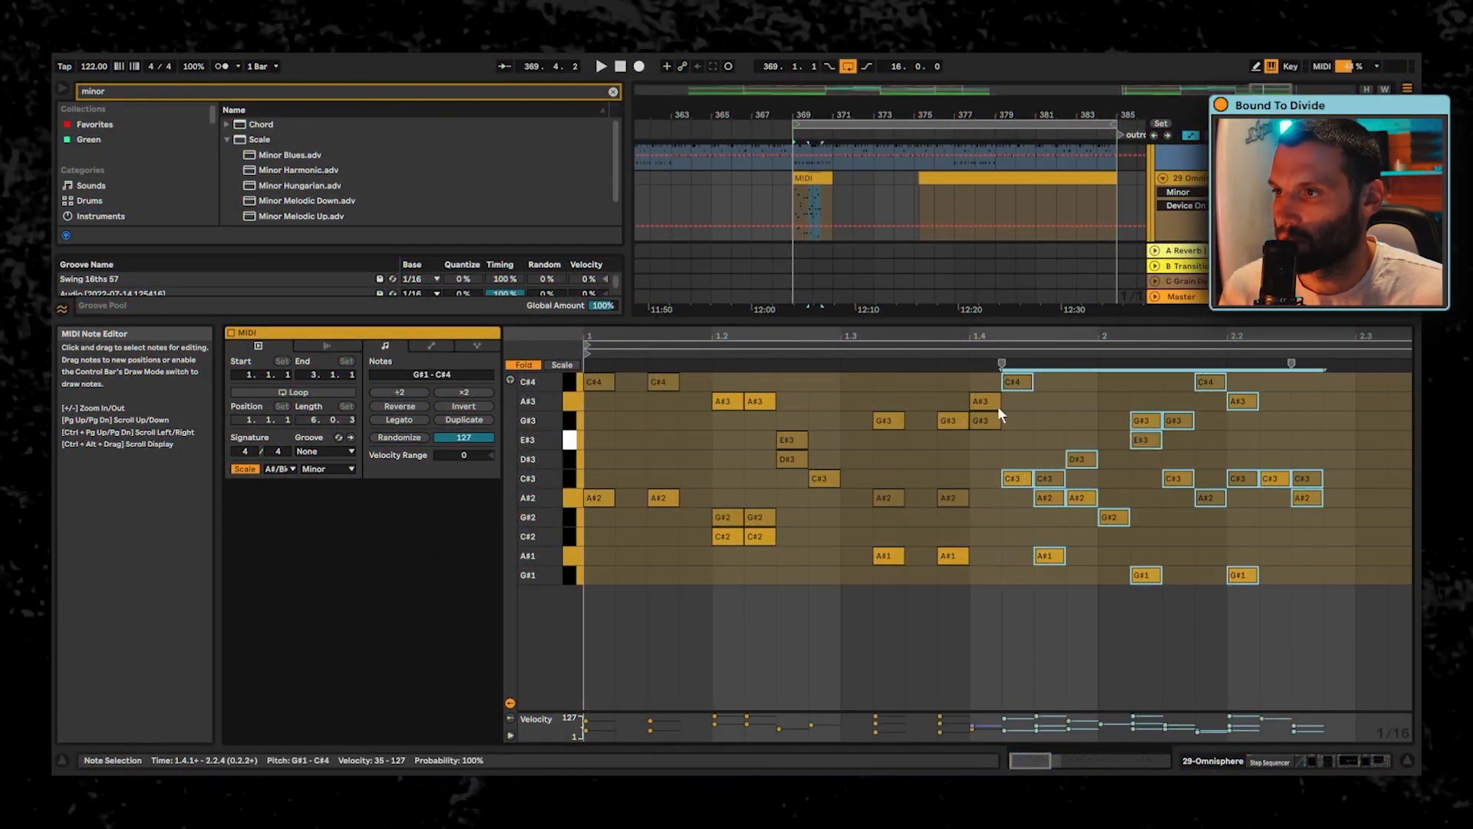
left_click_drag(1017, 382, 1129, 397)
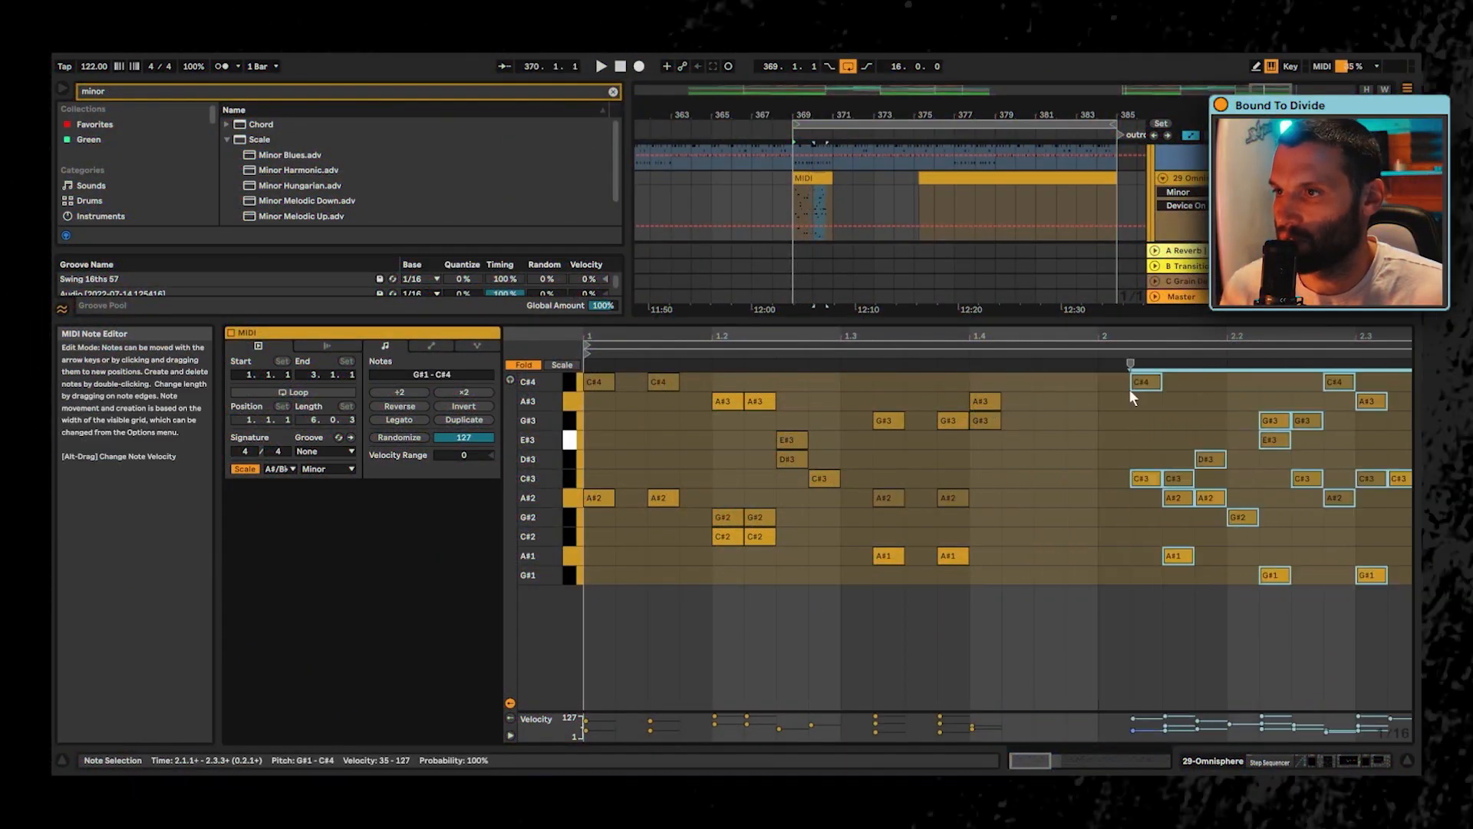
key("space")
- Lower the two C#2 notes in beat 1.2 to A#1 and play the phrase repeatedly
left_click(722, 537)
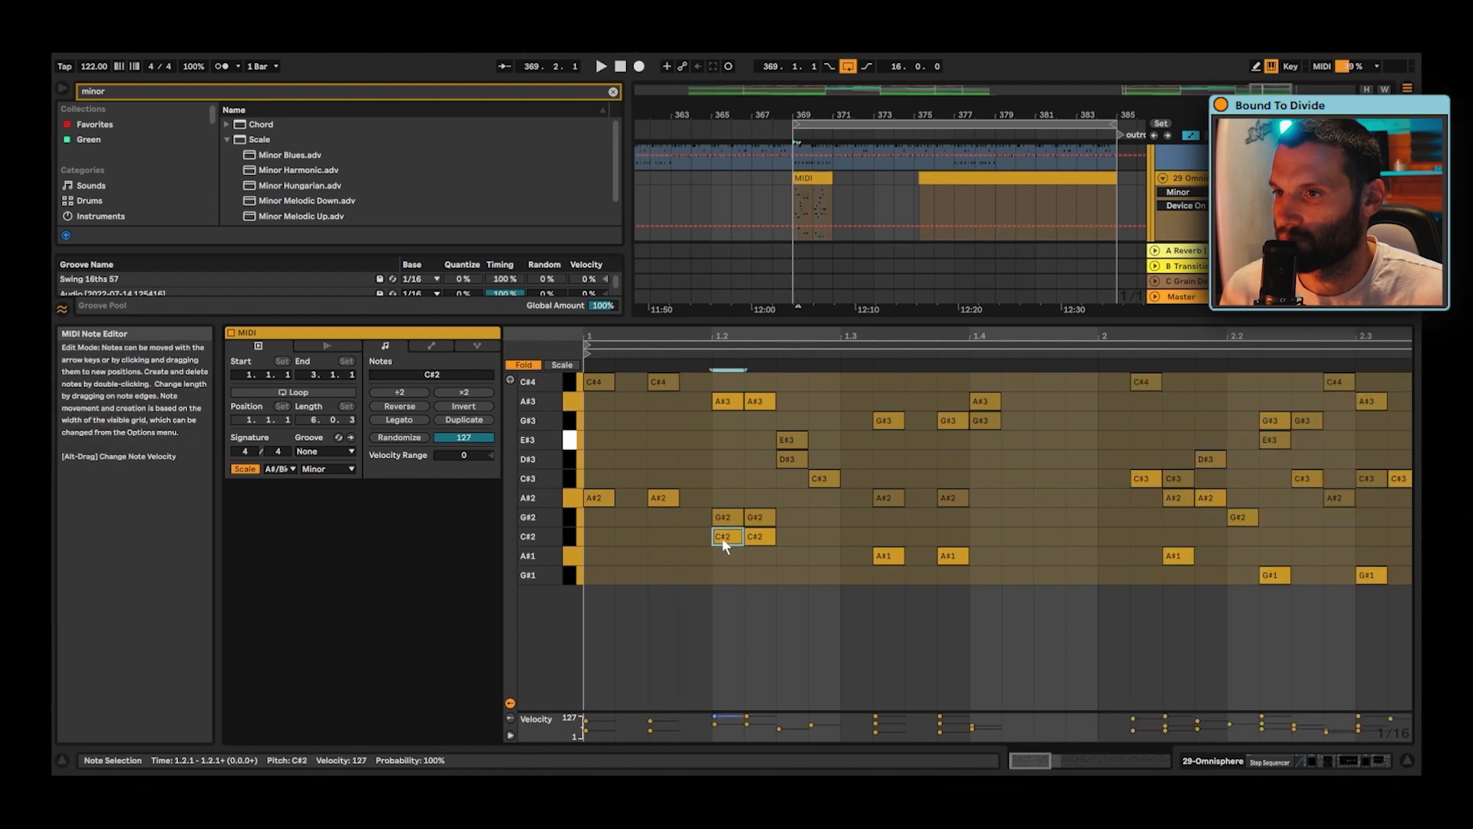
mouse_move(711, 568)
left_mouse_down()
mouse_move(758, 537)
mouse_move(738, 580)
mouse_move(735, 555)
left_mouse_up()
key("space")
key("space")
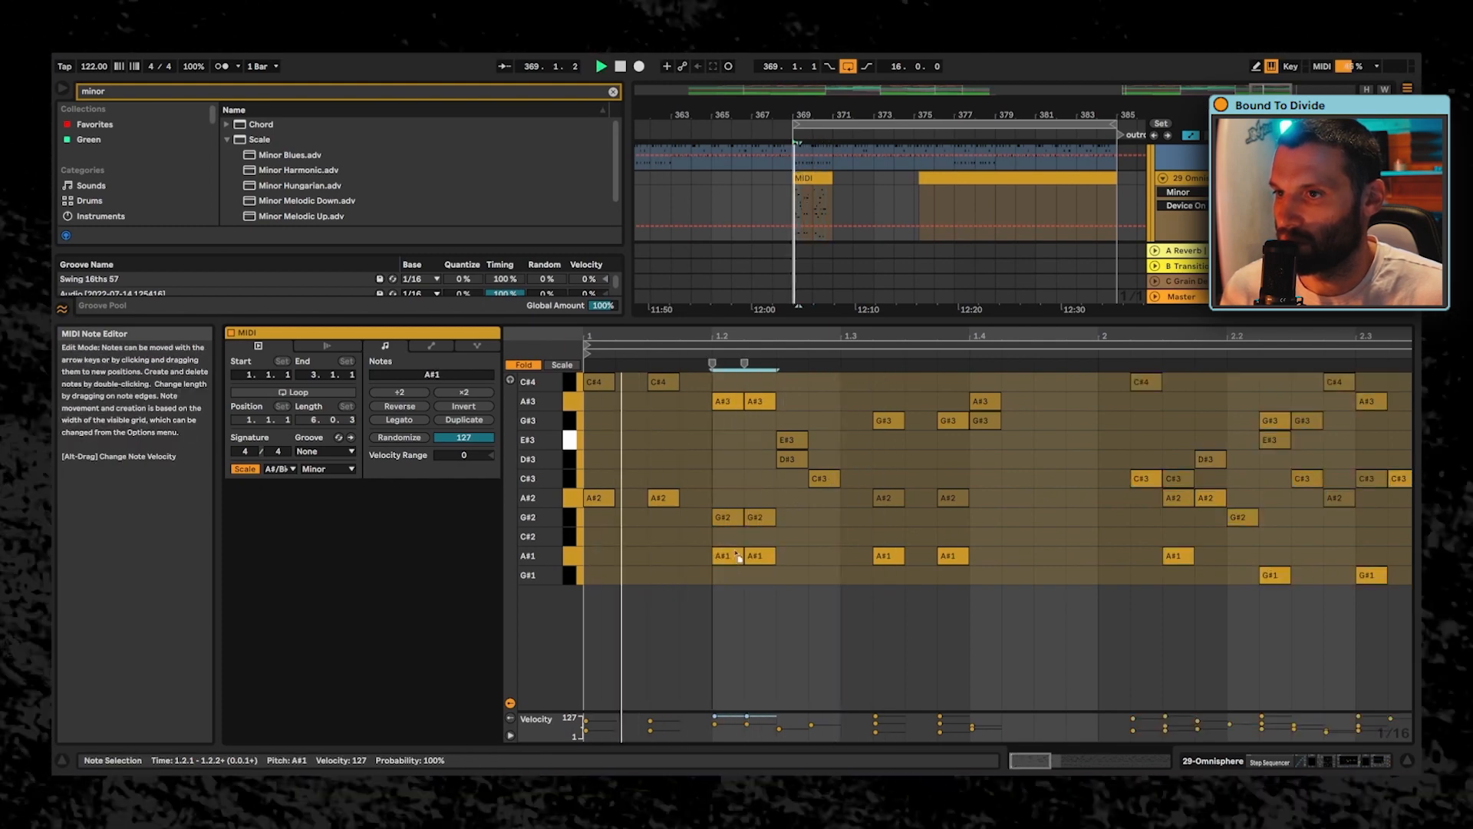
key("space")
left_click_drag(715, 491, 768, 486)
key("space")
key("space")
key("space")
key("space")
key("space")
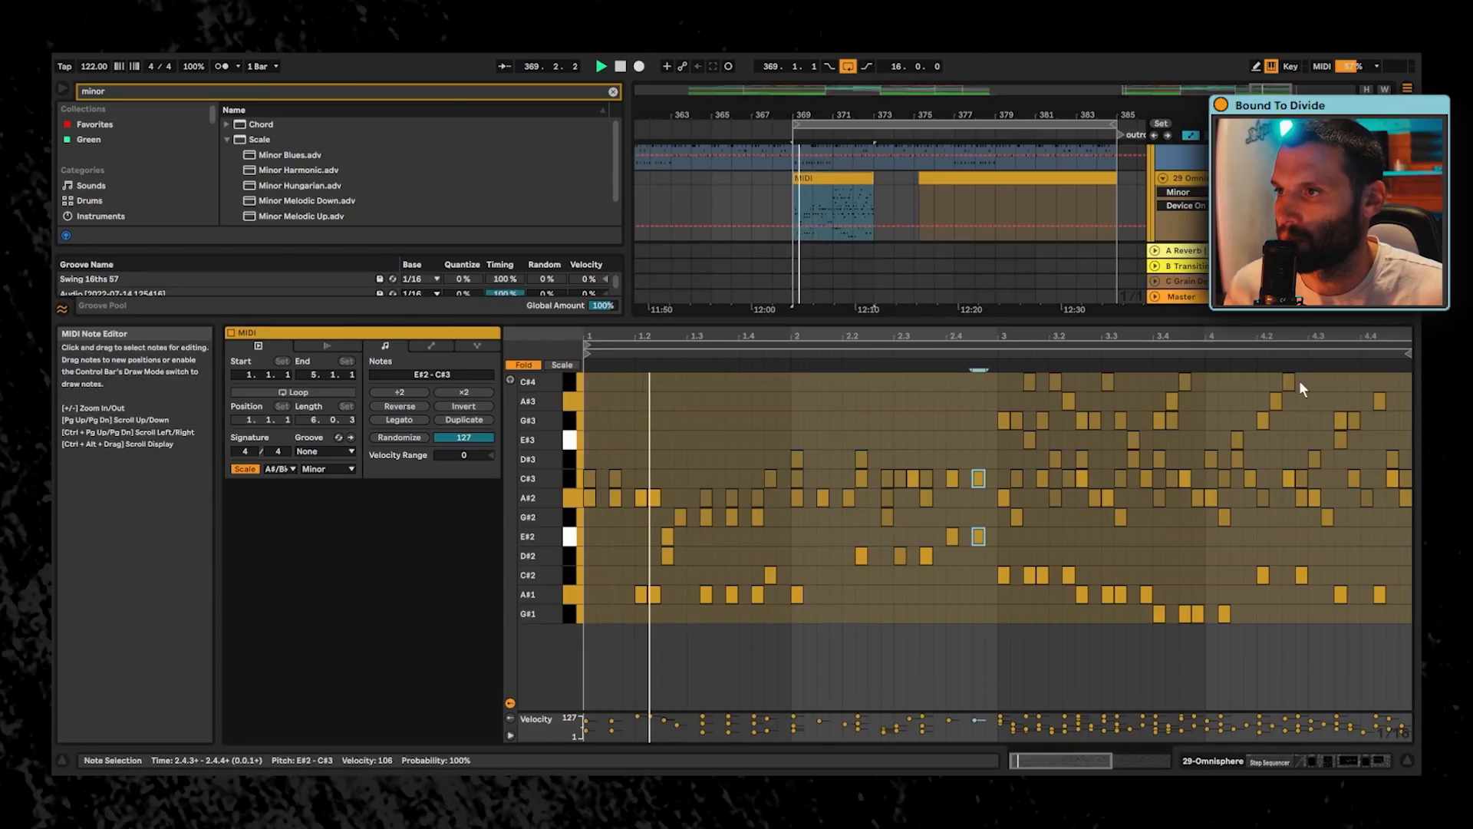
- Shorten the clip's loop brace to two bars and move all notes from bar 3 onward to start at bar 5
left_click_drag(1408, 344, 997, 343)
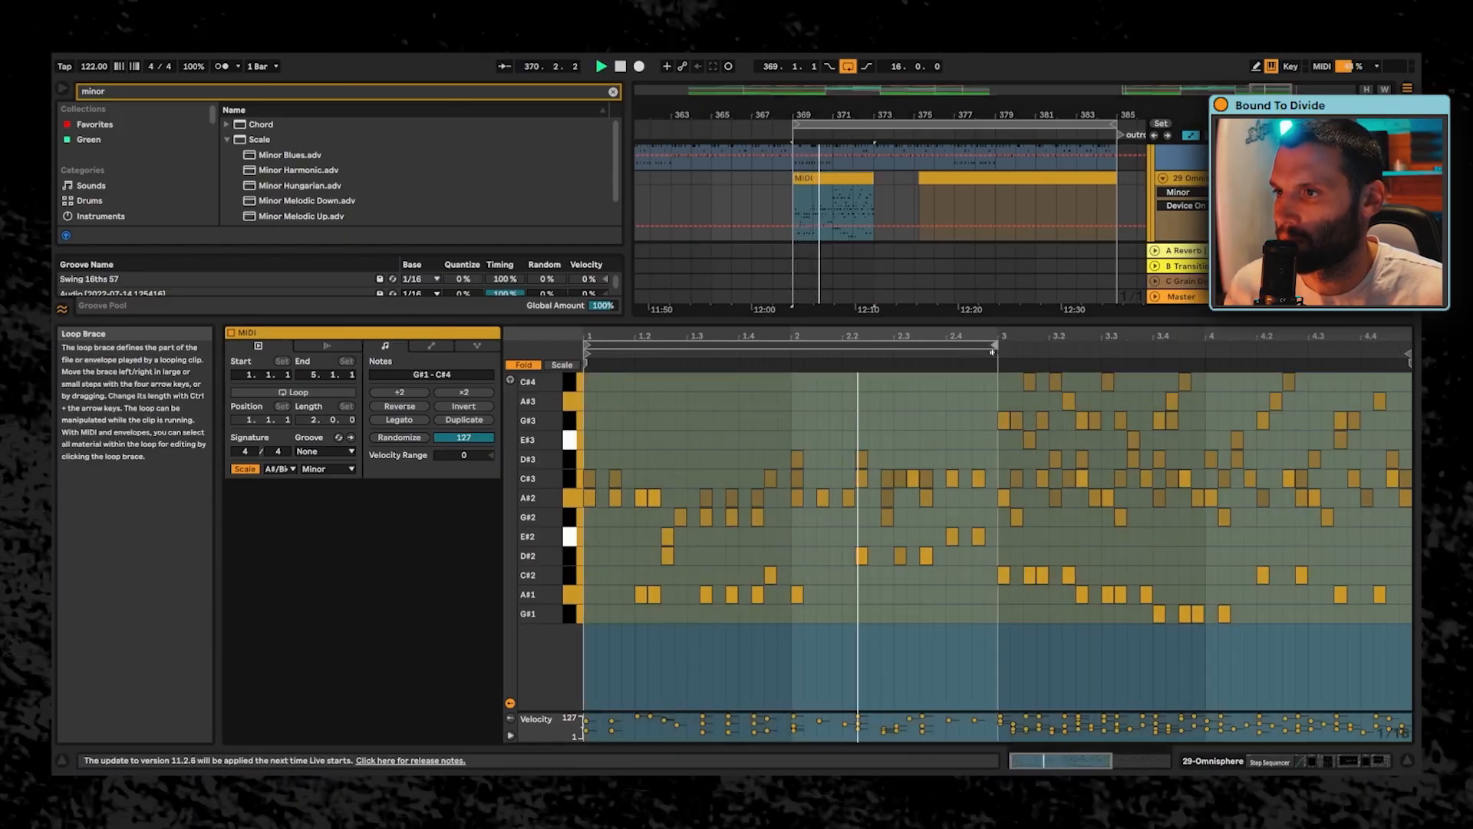
left_click(908, 620)
key("space")
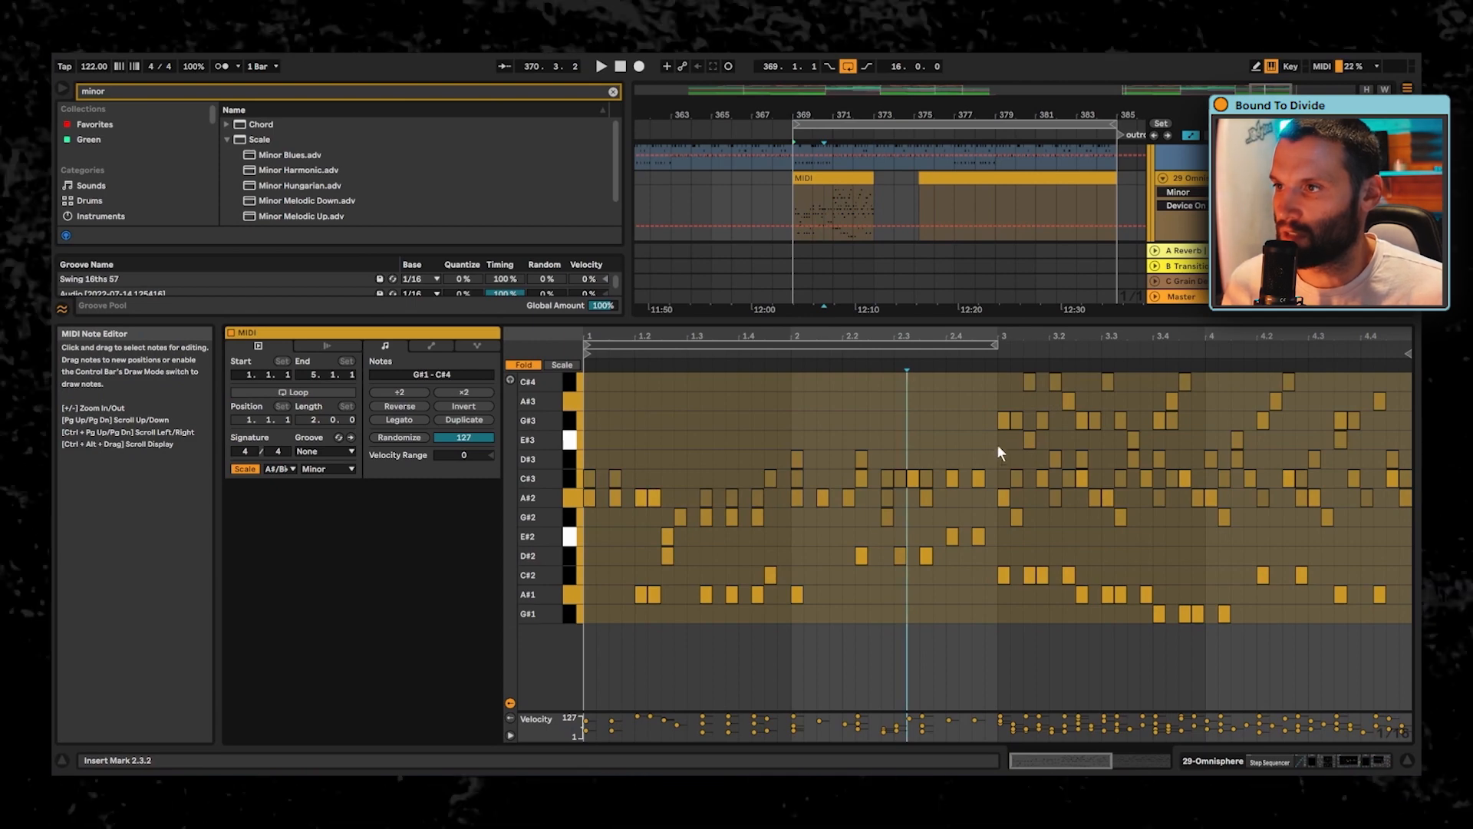
left_click_drag(1112, 446, 1408, 669)
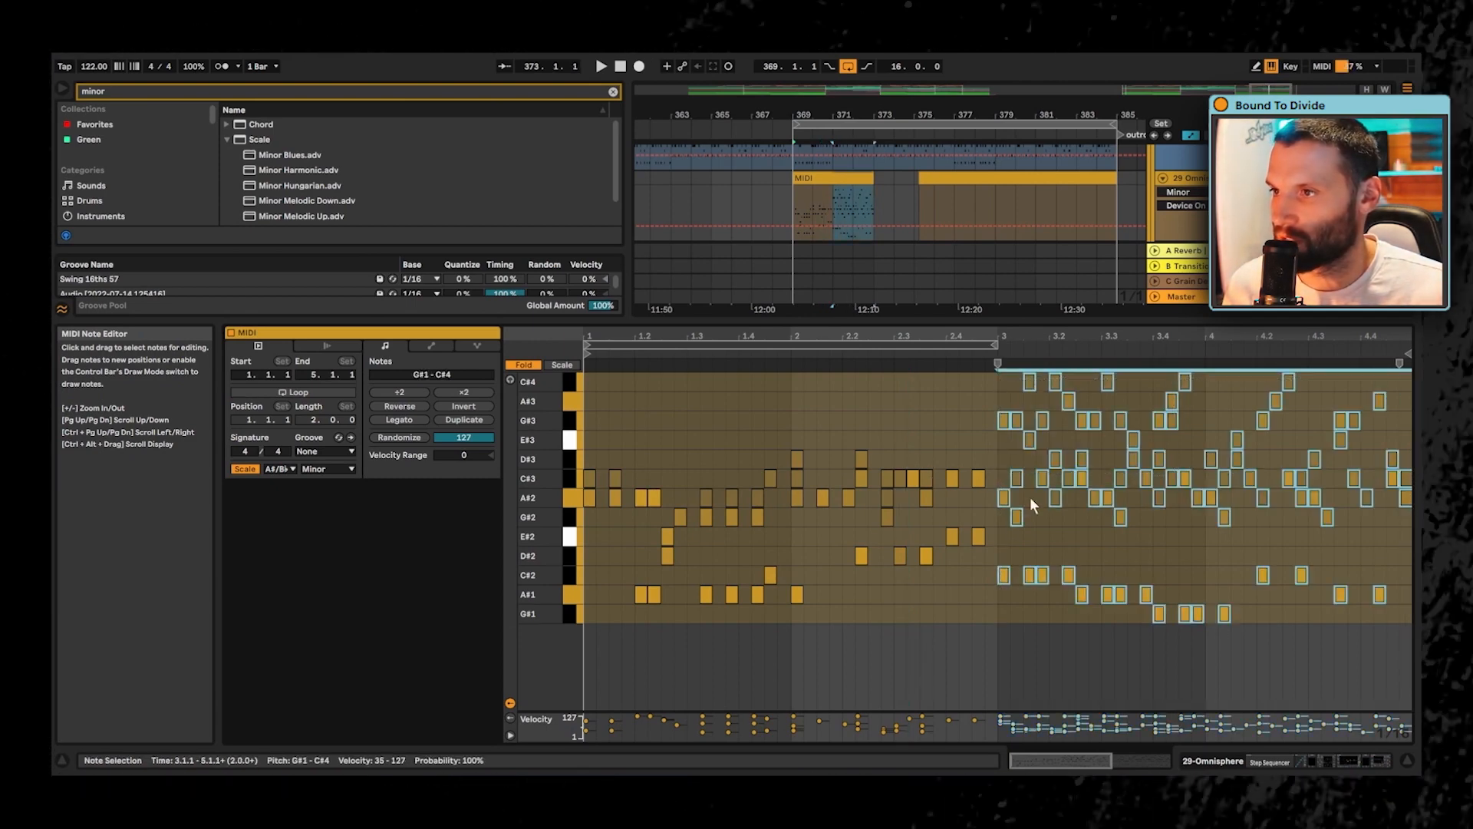
left_click_drag(1017, 500, 1364, 505)
left_click_drag(896, 337, 821, 357)
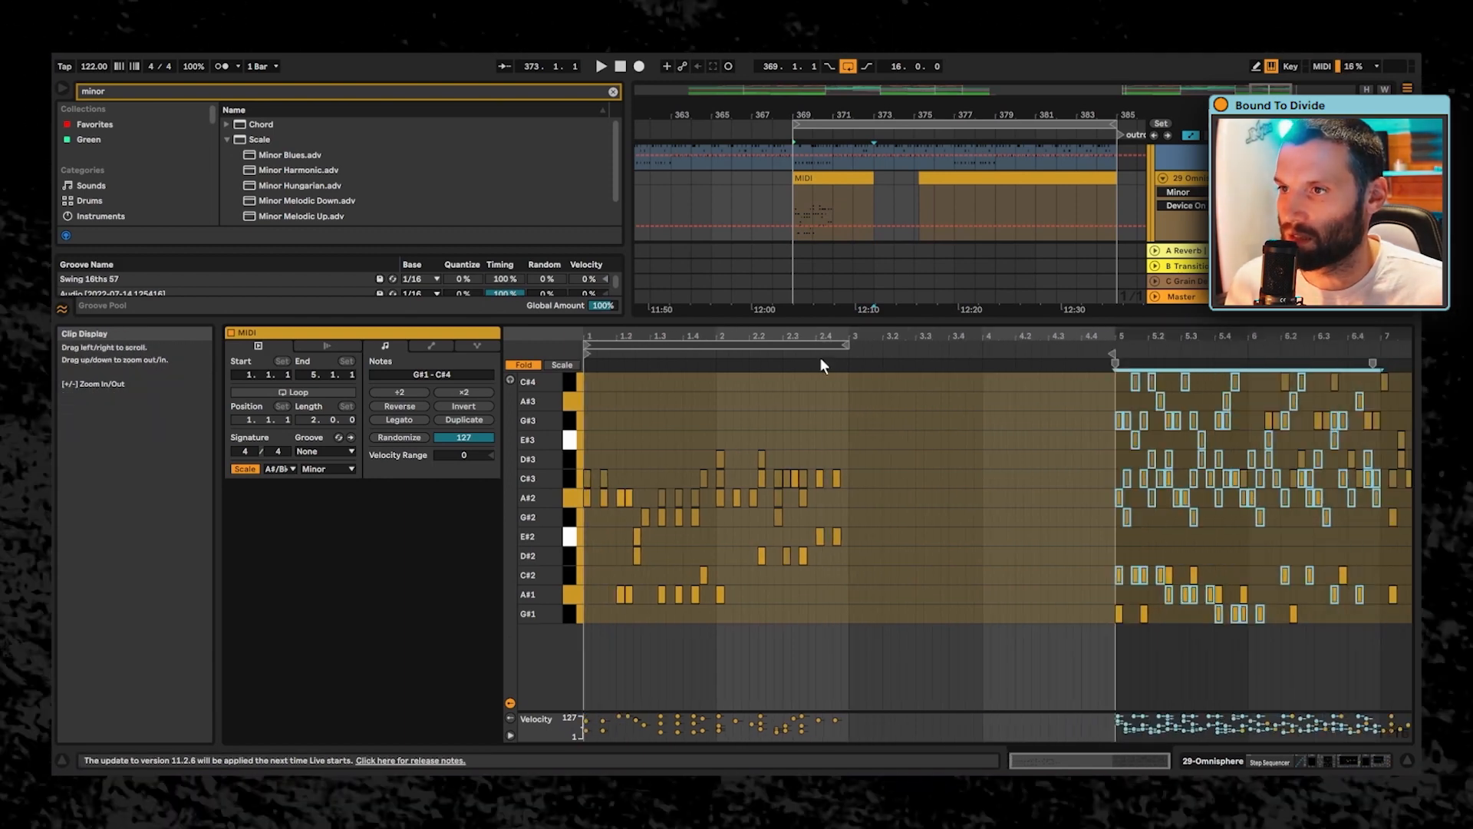
- Duplicate the notes of the first two bars into bars 3 and 4 and play the clip
left_click_drag(848, 416, 533, 693)
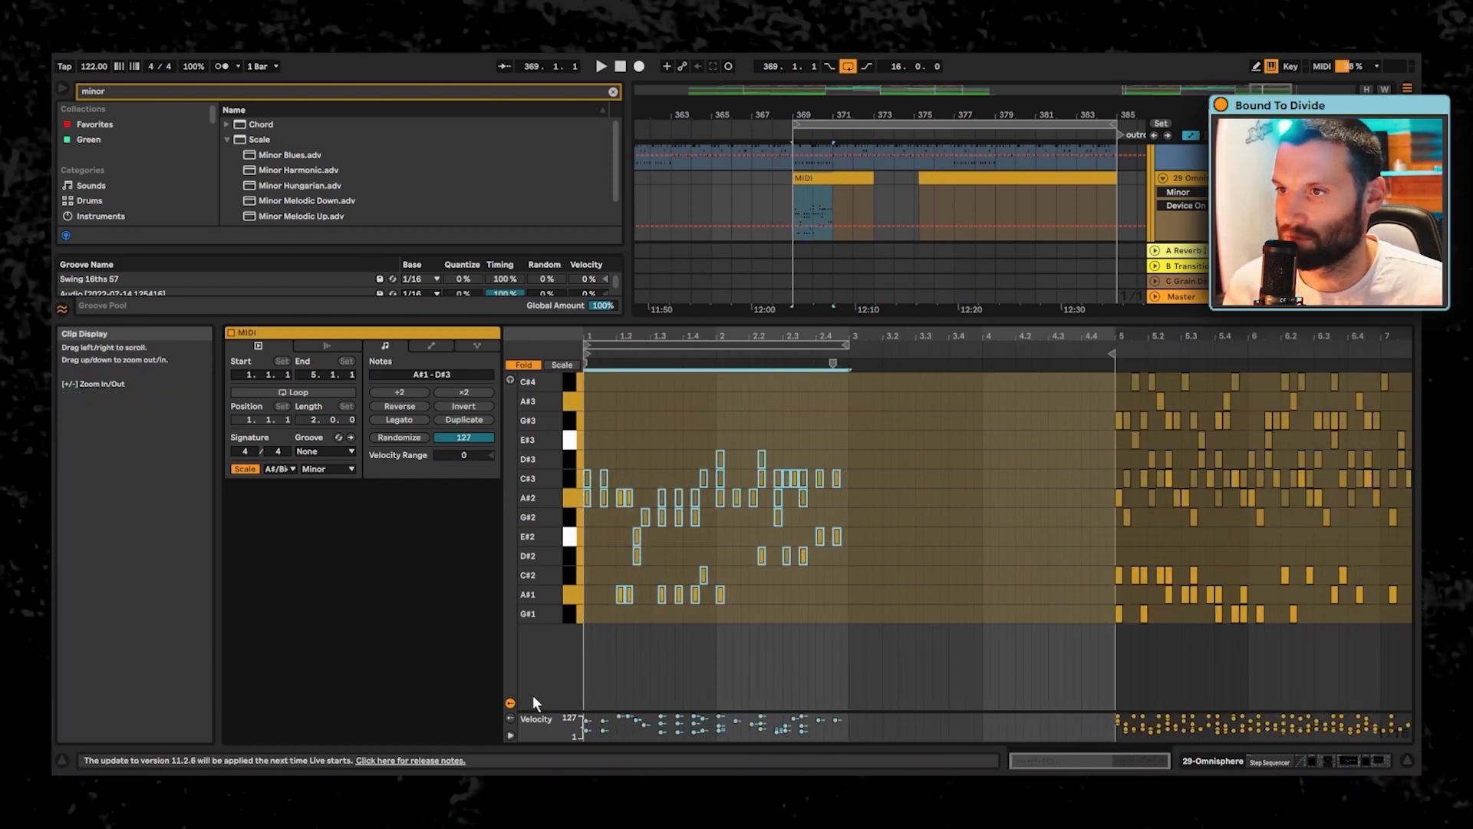
key("ctrl+d")
key("space")
left_click(861, 595)
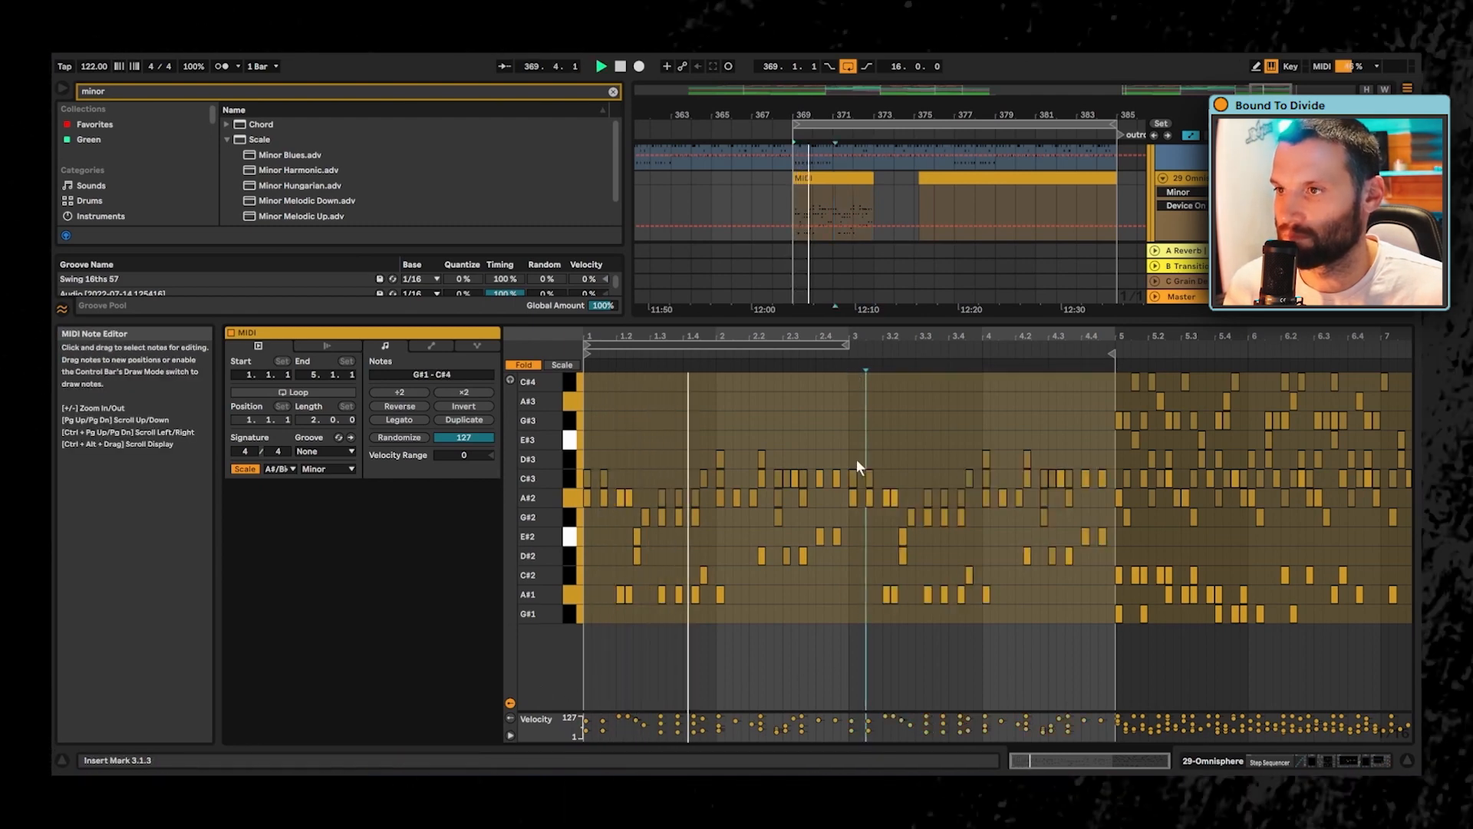
key("space")
- Add E#3 notes at 3.1.1, 3.1.3, 3.2.1 and 3.2.2, checking them against playback
double_click(852, 439)
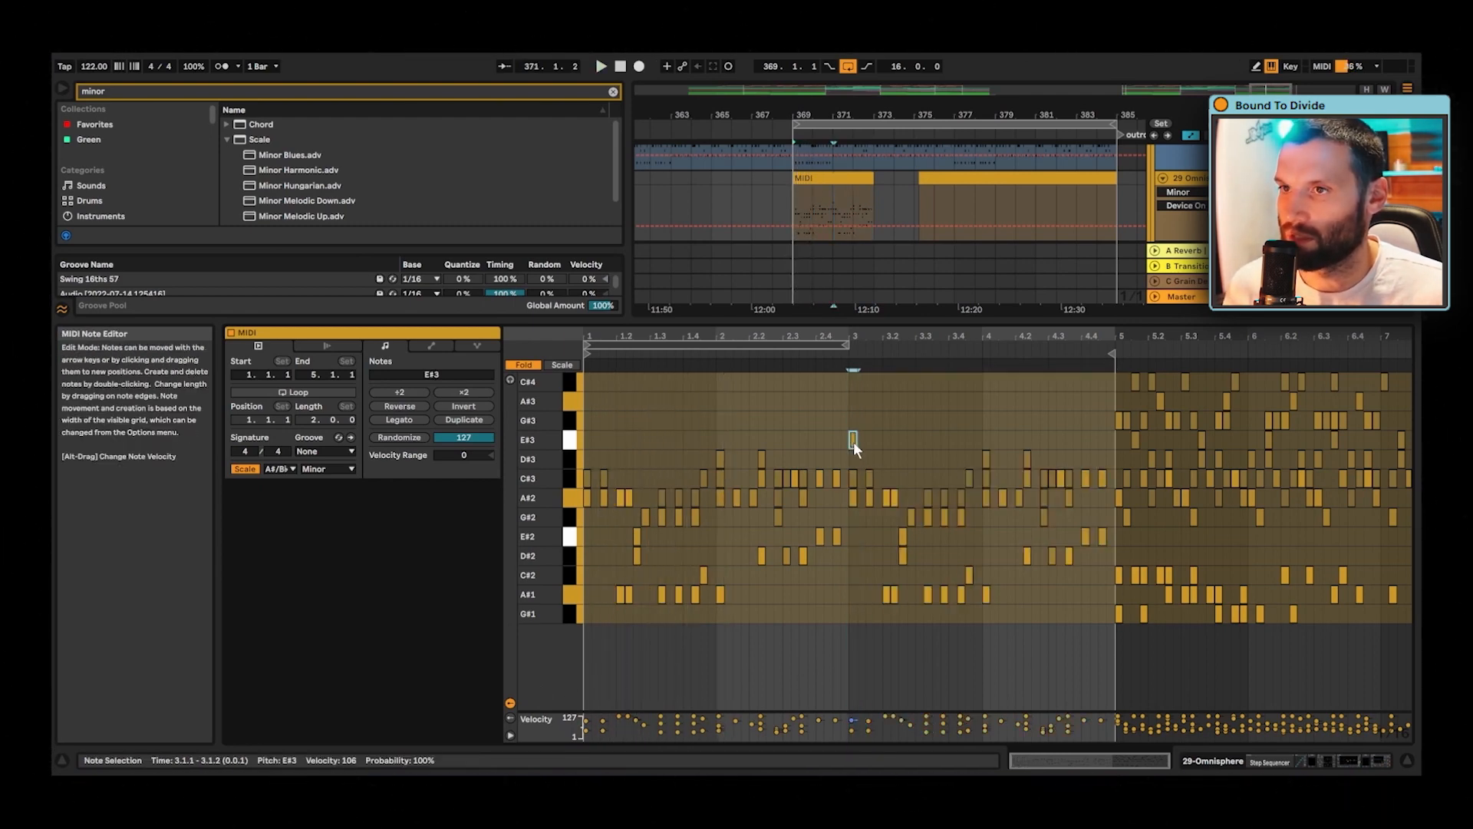
key("space")
double_click(868, 440)
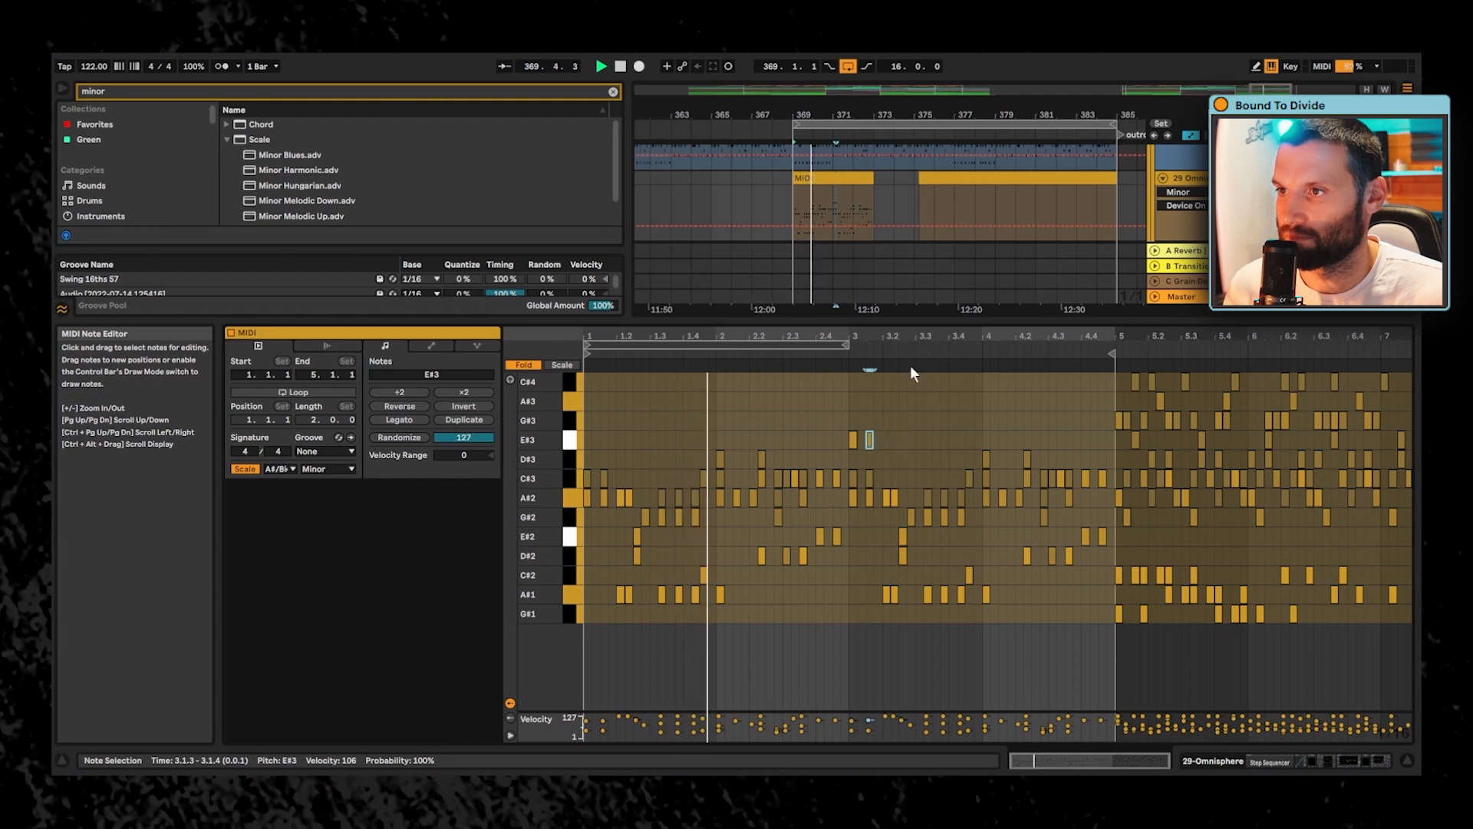
left_click_drag(911, 335, 910, 356)
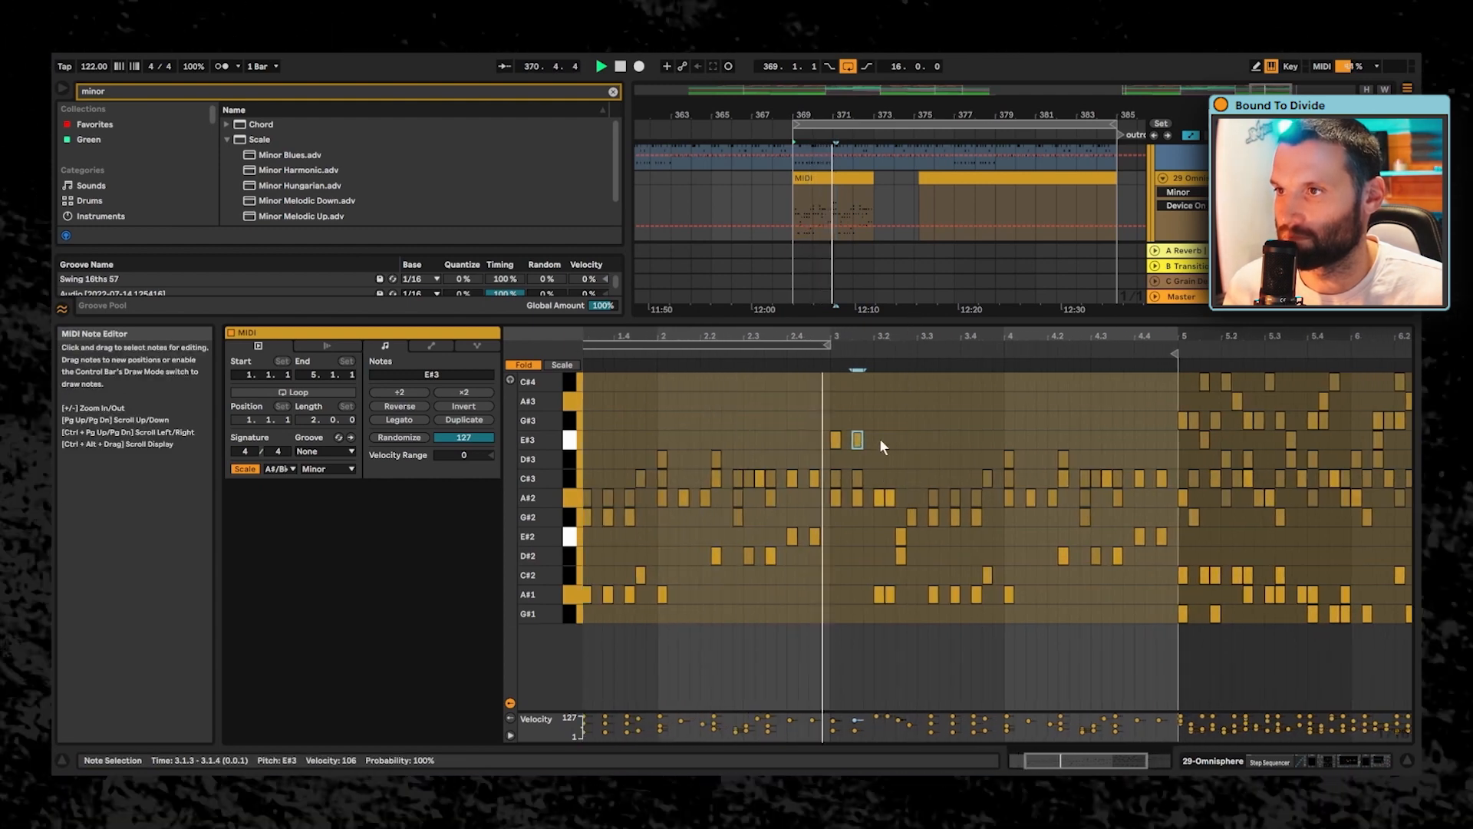
key("space")
double_click(879, 439)
key("space")
left_click_drag(880, 439, 890, 441)
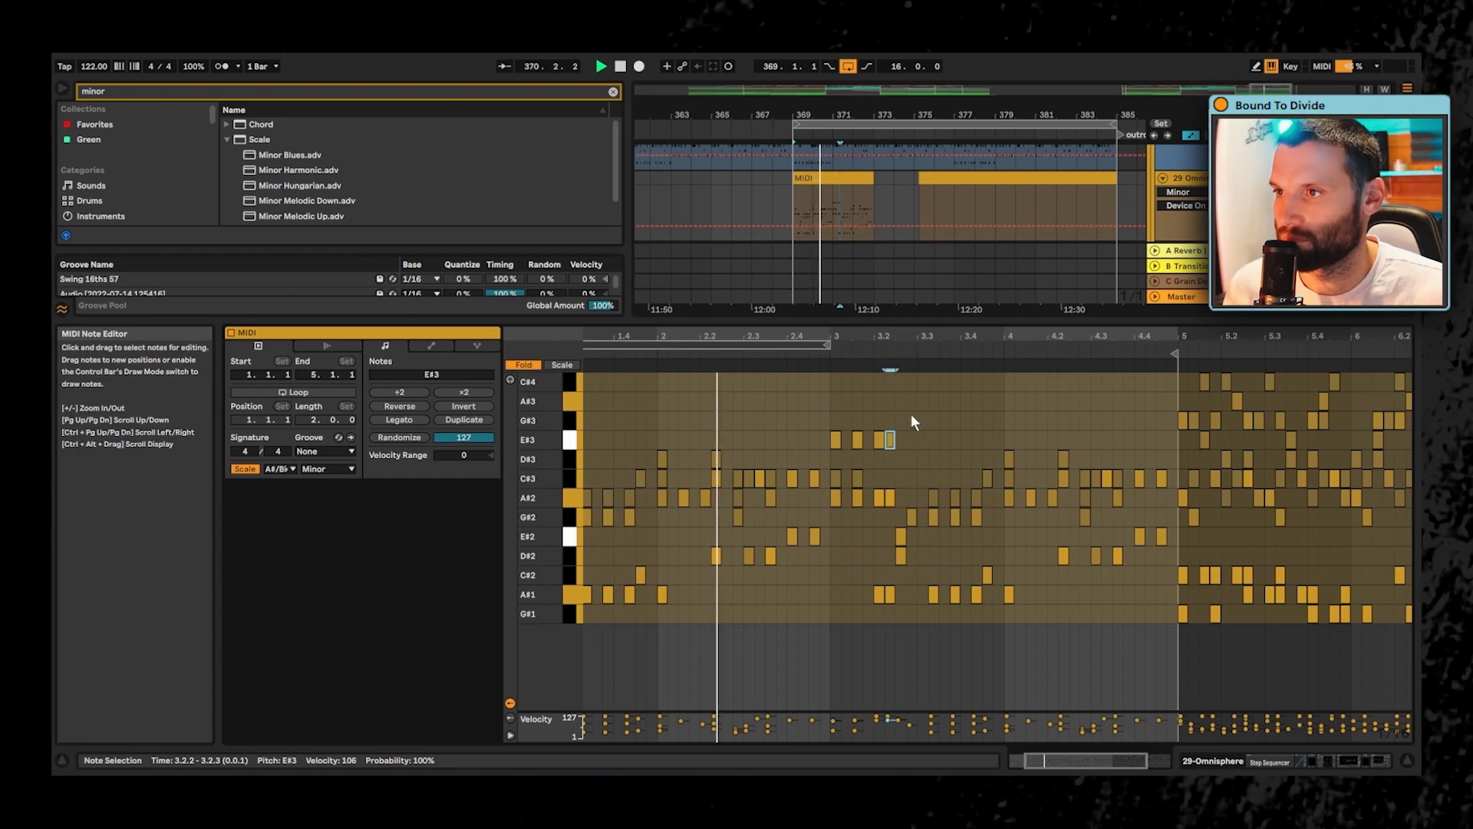
- Add a G#3 at 3.2.4, A#3 notes at 3.3.2, 3.3.4 and 3.4.2, and an E#3 at 3.4.3, playing the result
left_click(913, 416)
double_click(911, 418)
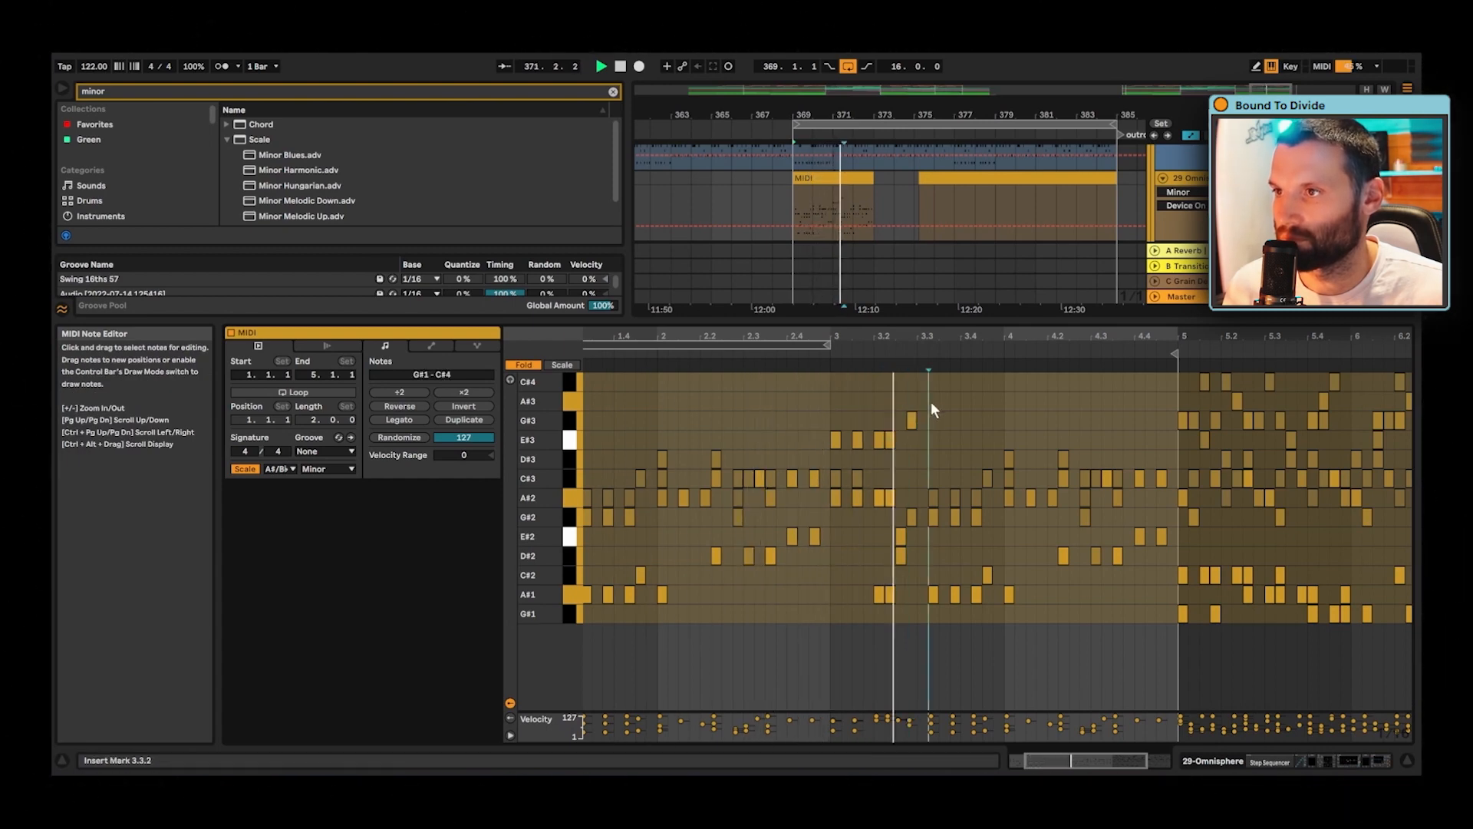
double_click(933, 400)
double_click(956, 401)
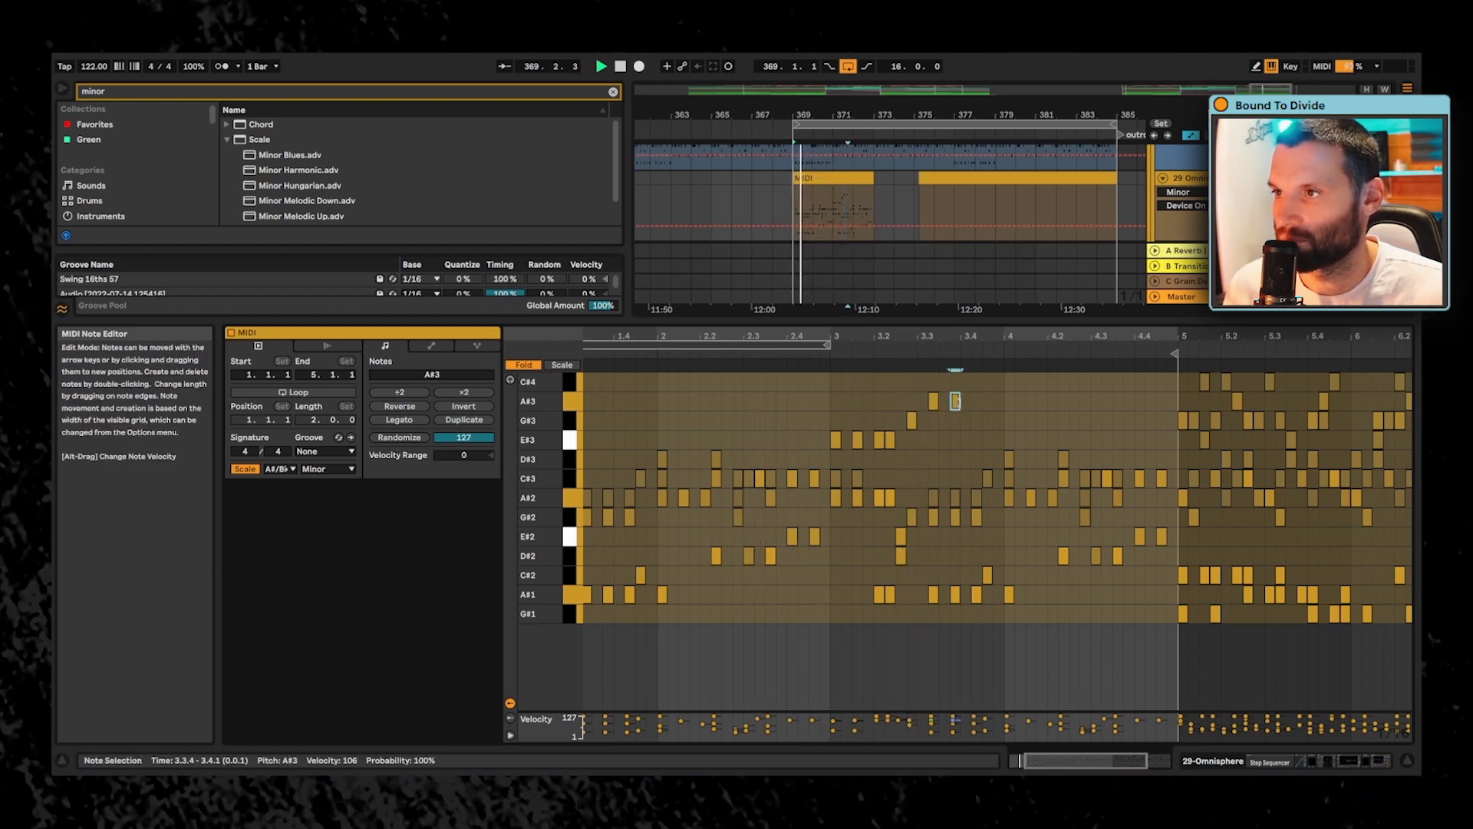
double_click(976, 400)
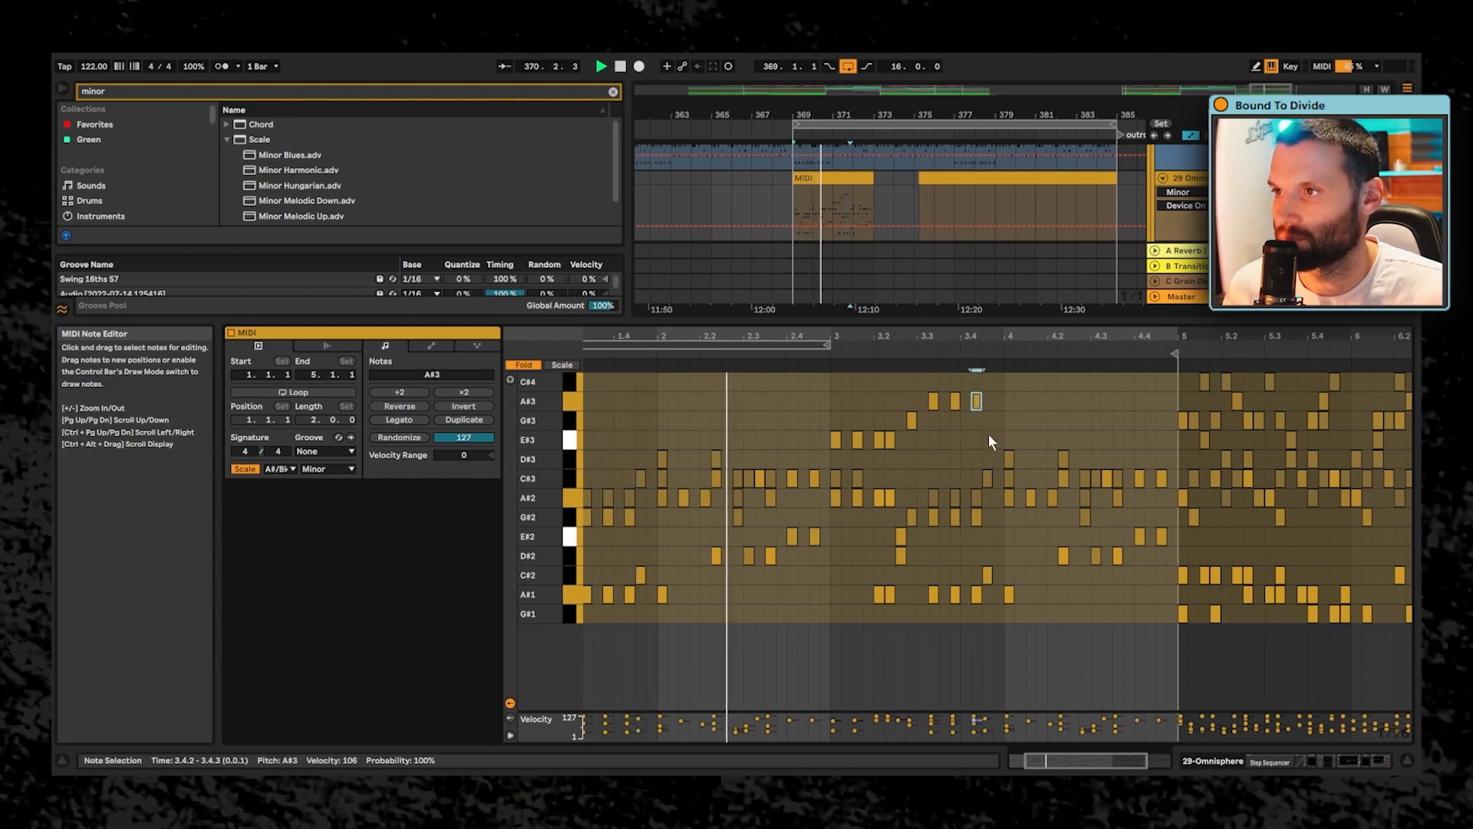
double_click(987, 439)
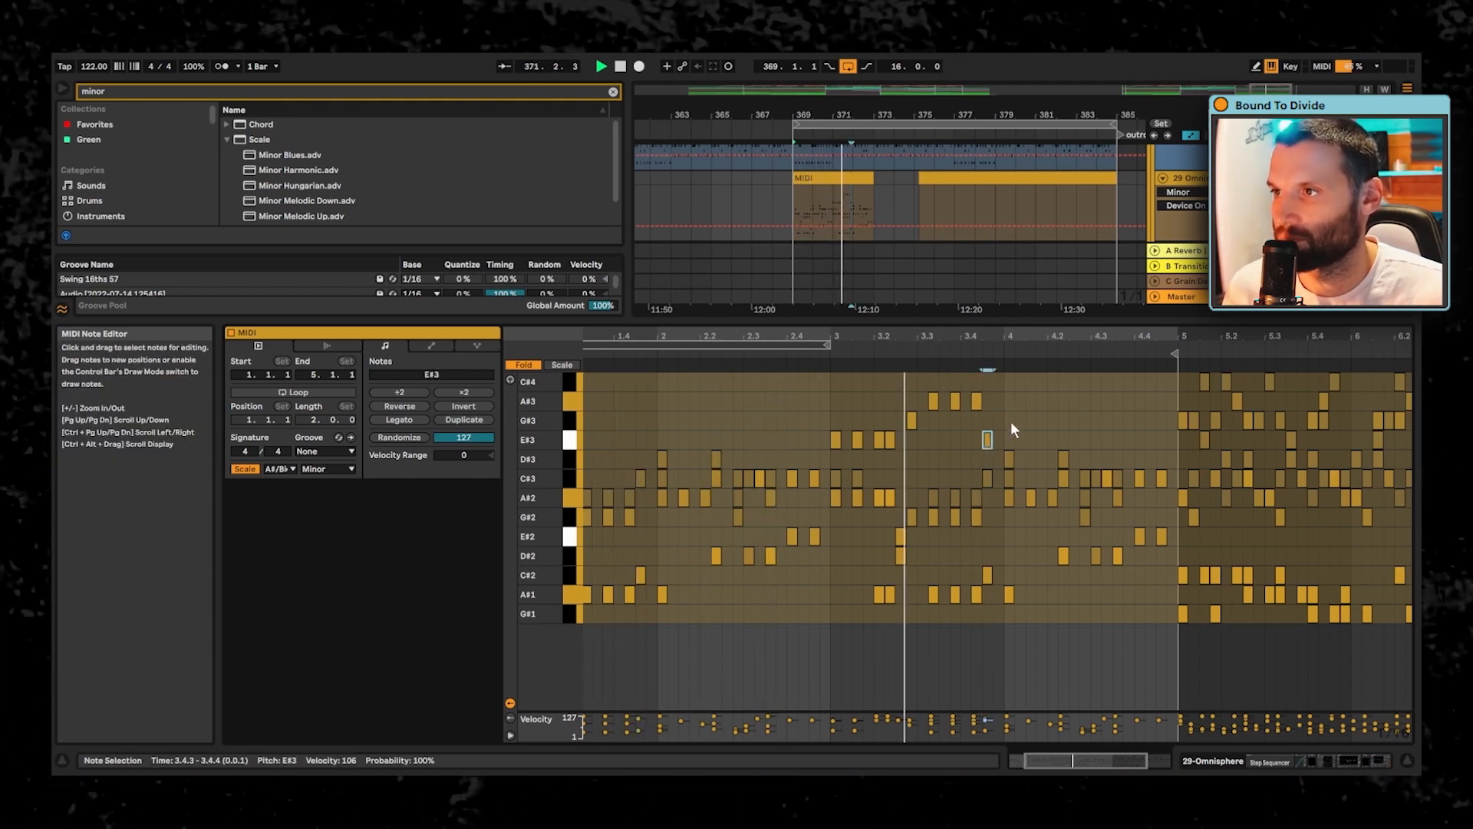
key("space")
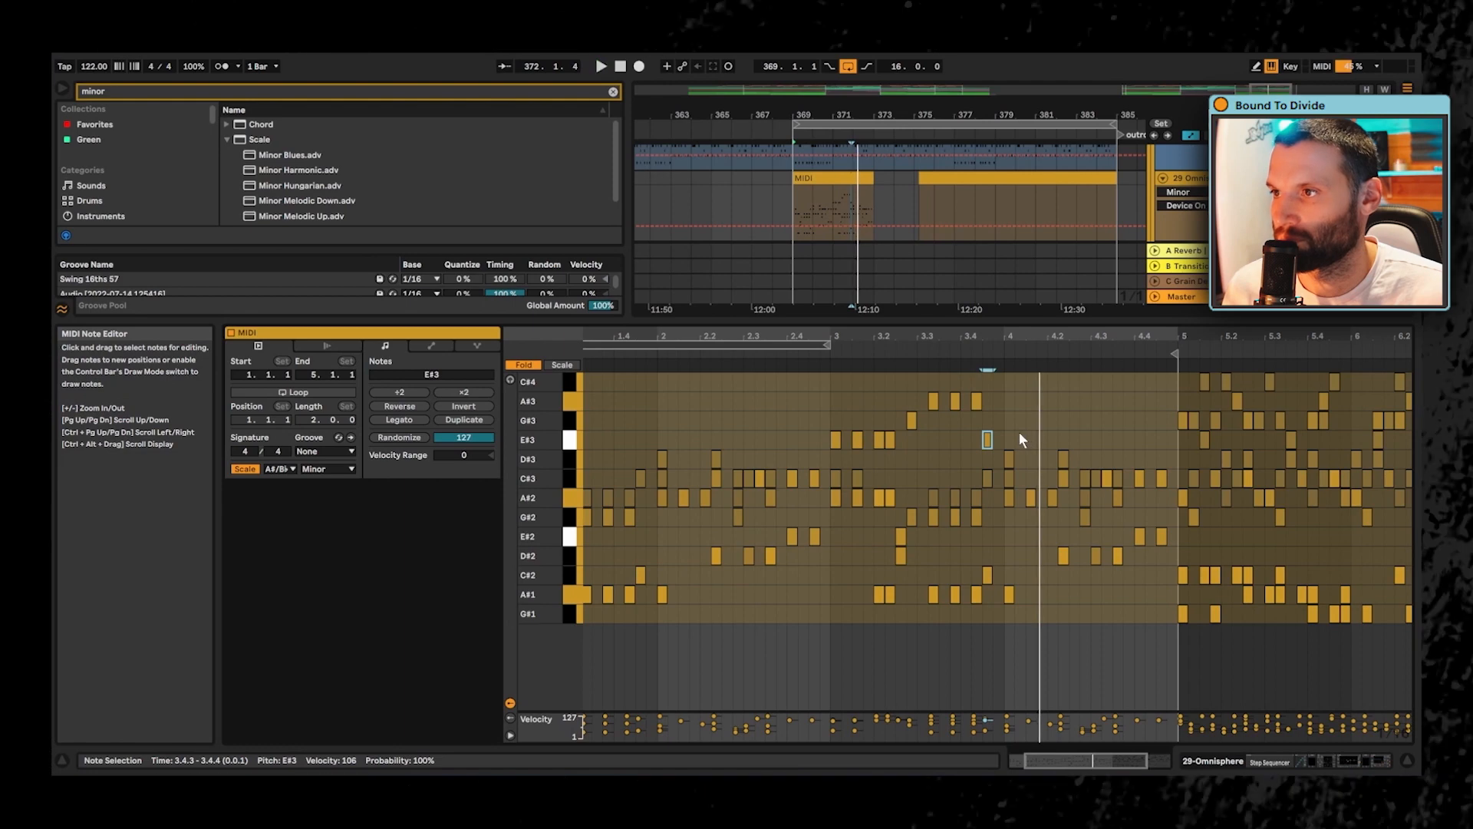
key("space")
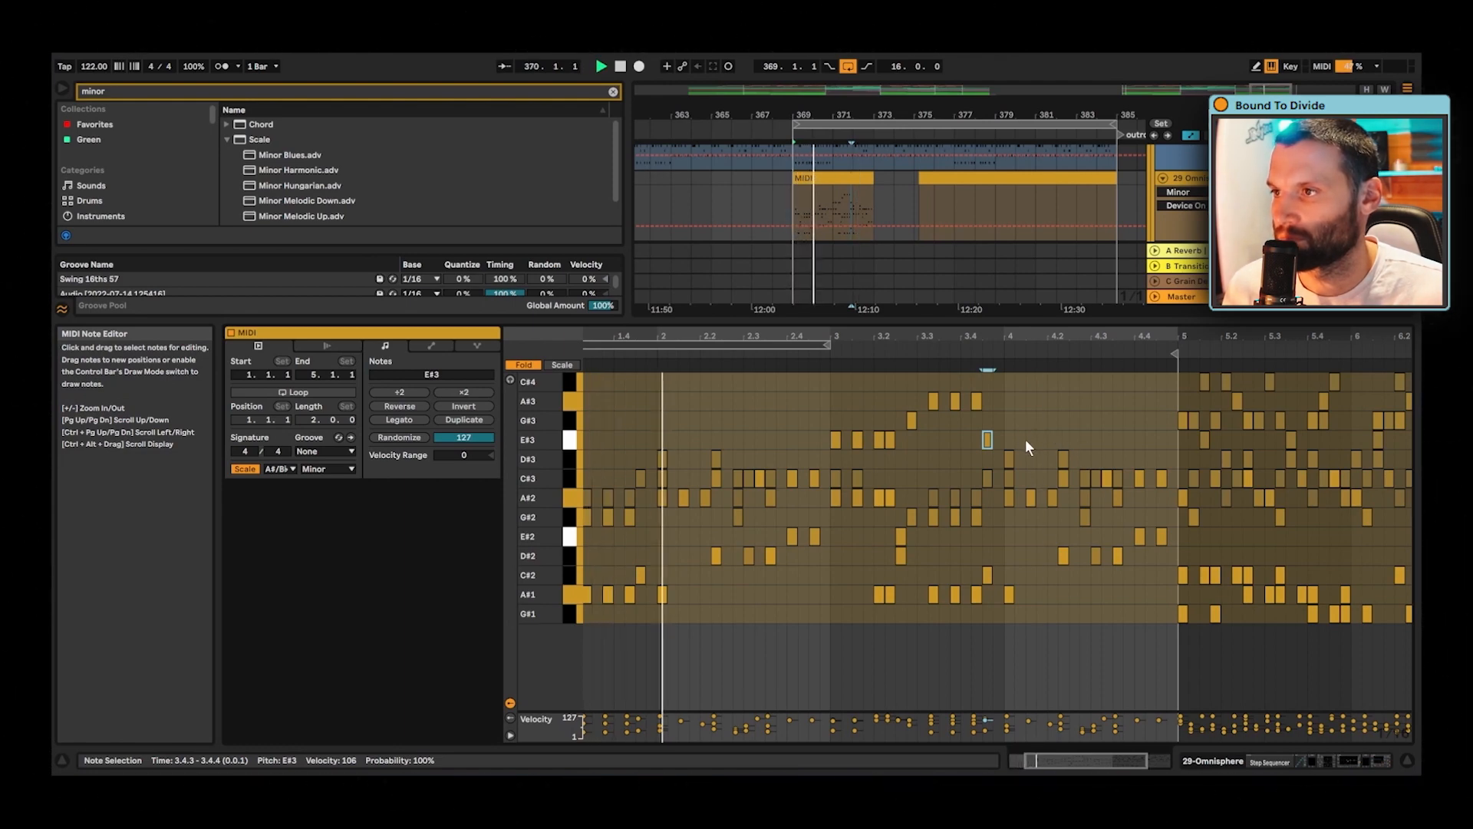
key("Right")
key("Right")
key("Right")
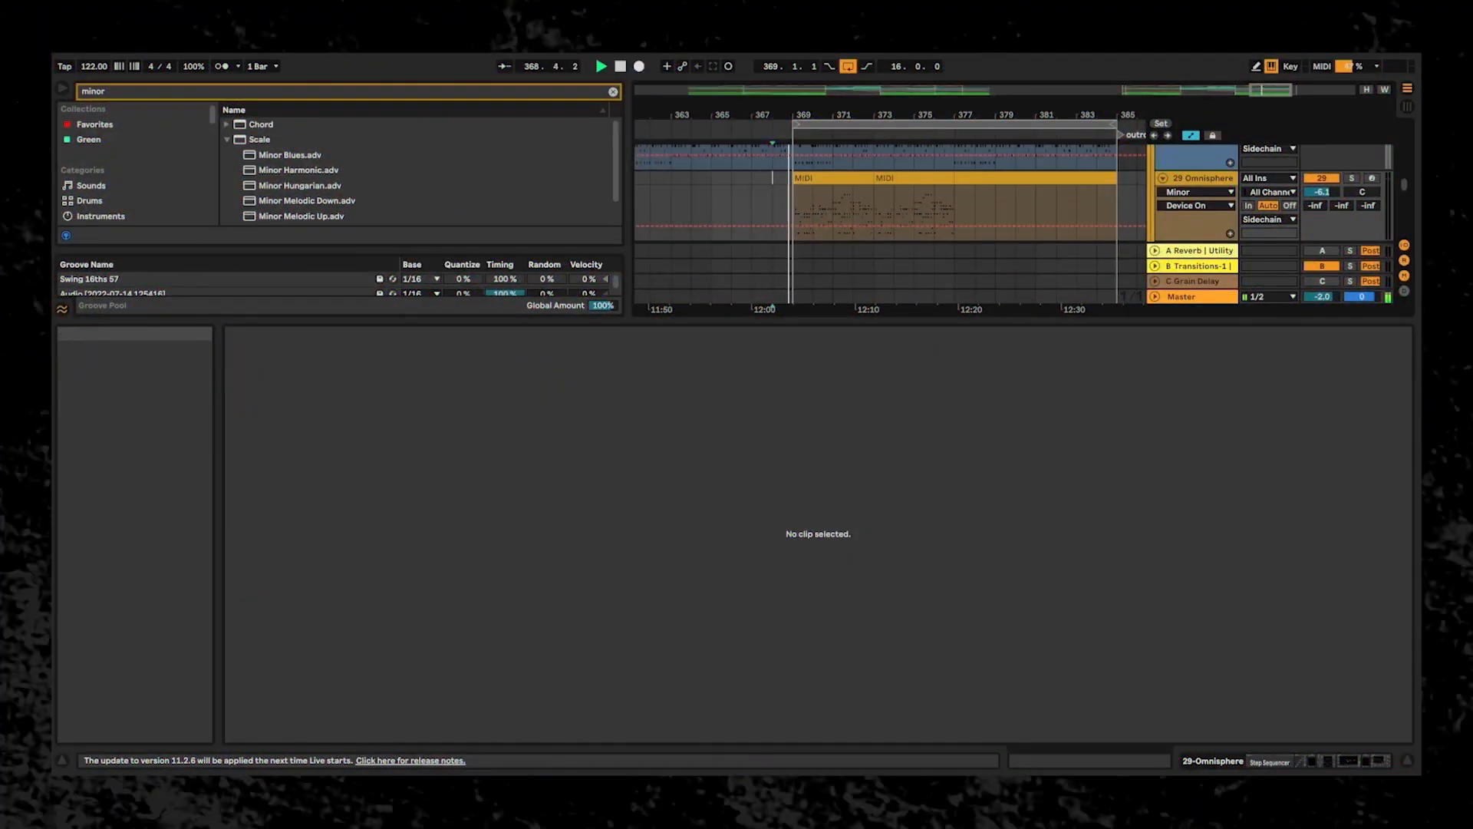
- Set the Omnisphere track's volume to -2.4 dB
left_click_drag(804, 114, 804, 161)
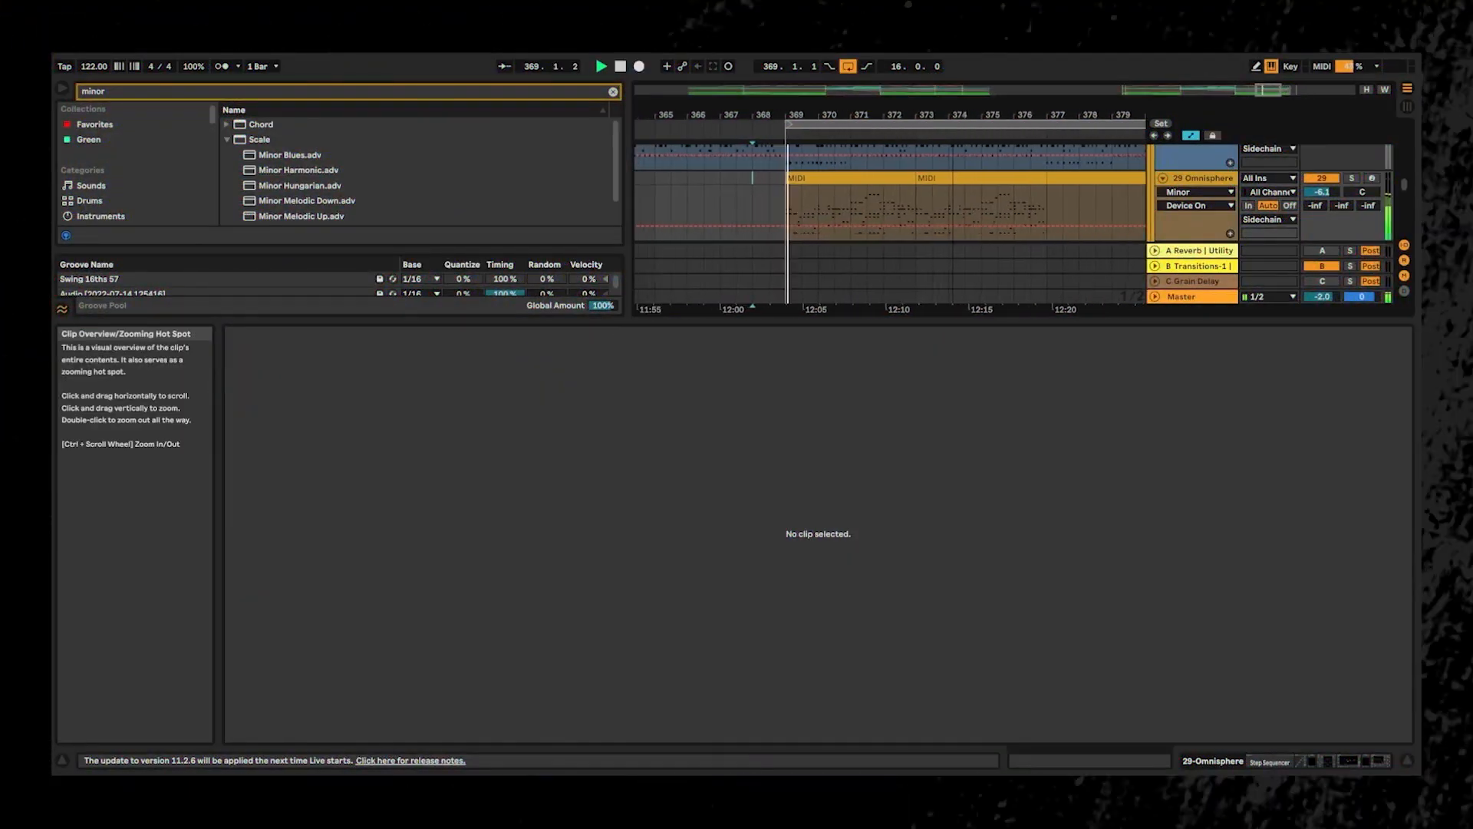
left_click_drag(1321, 194, 1321, 184)
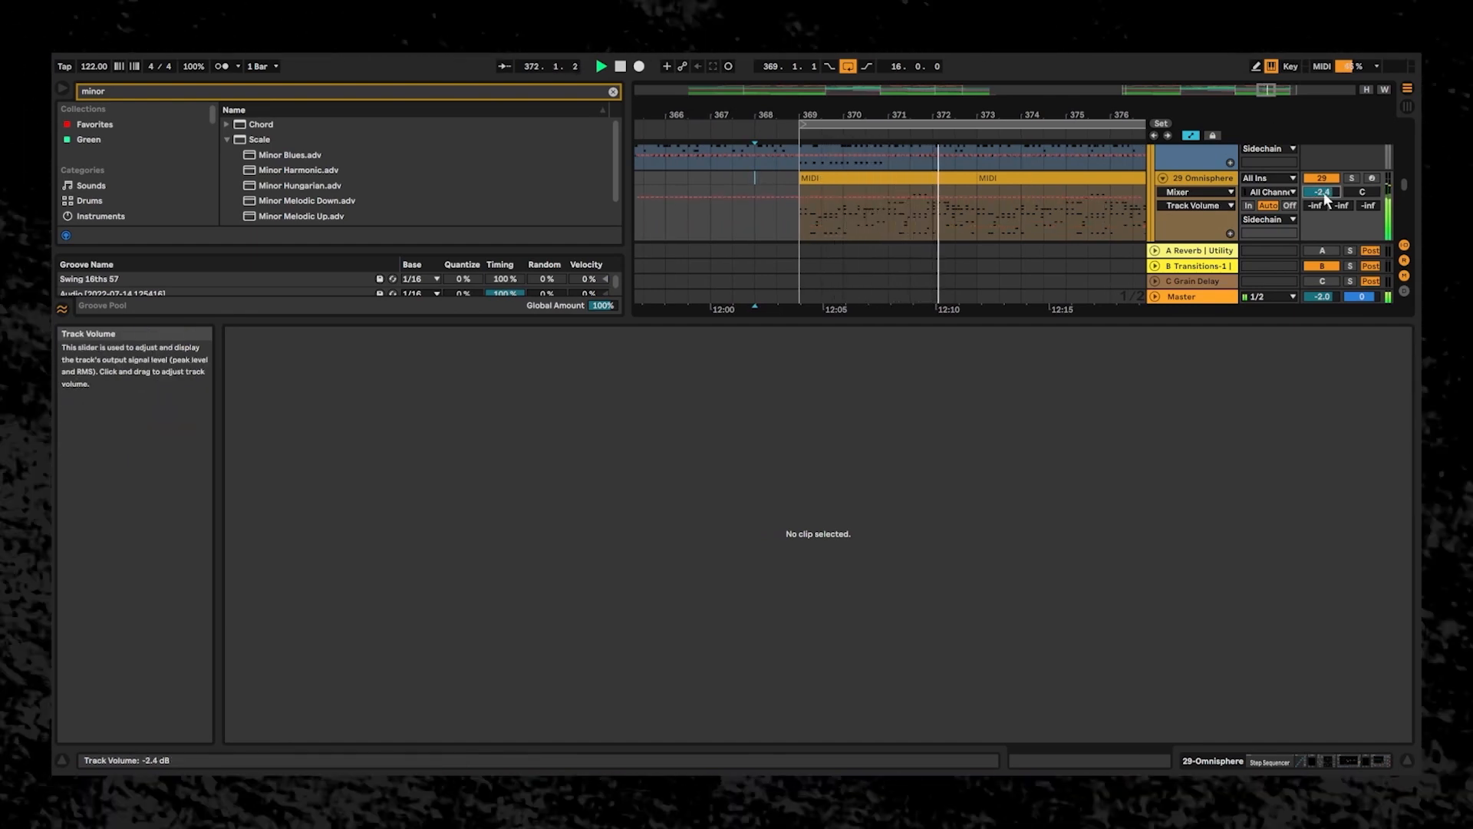
- Duplicate the two four-bar MIDI clips on the Omnisphere track so the copies fill bars 377 to 385
left_click_drag(944, 115, 841, 106)
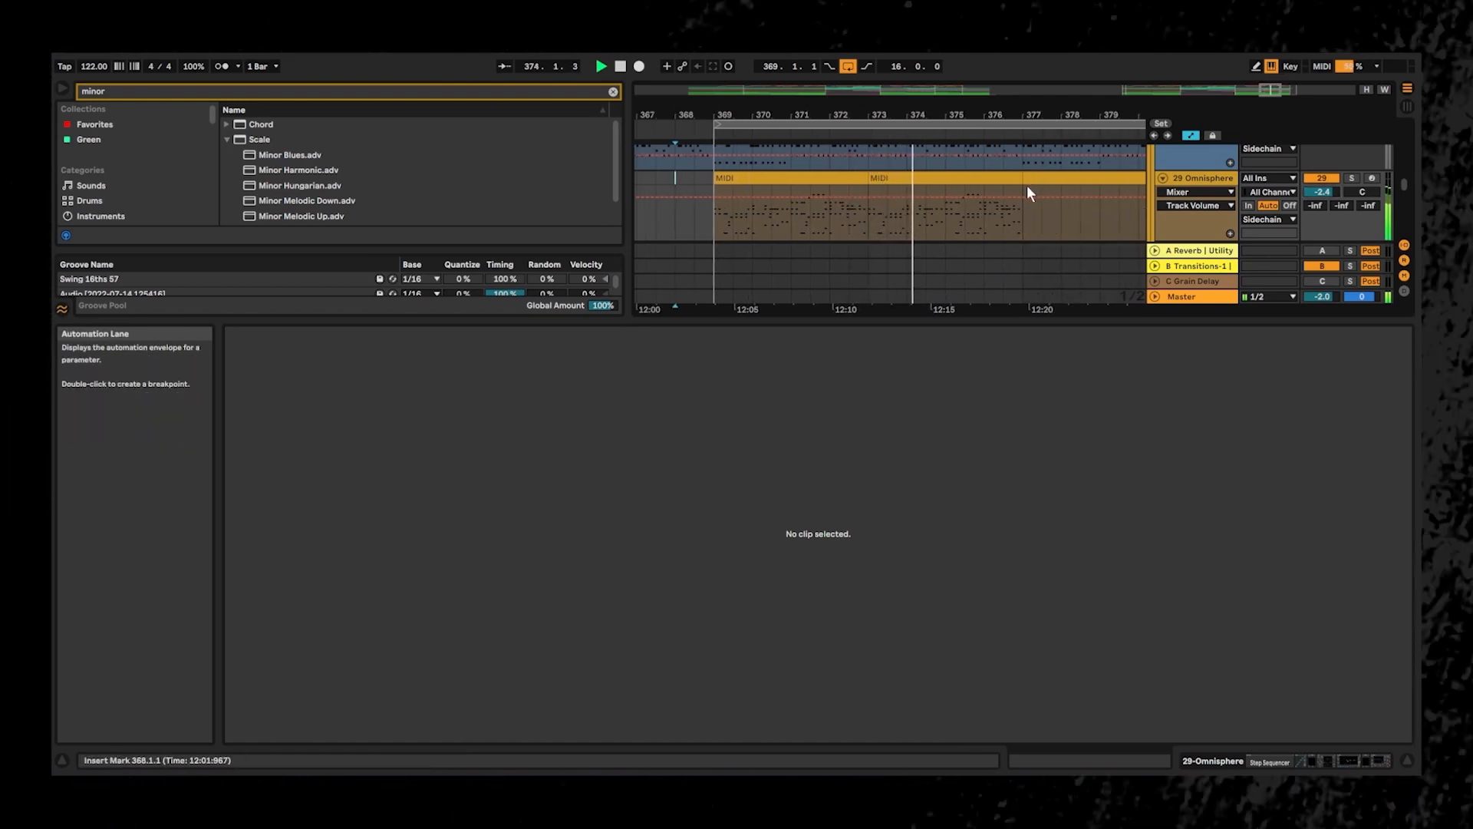
left_click(926, 177)
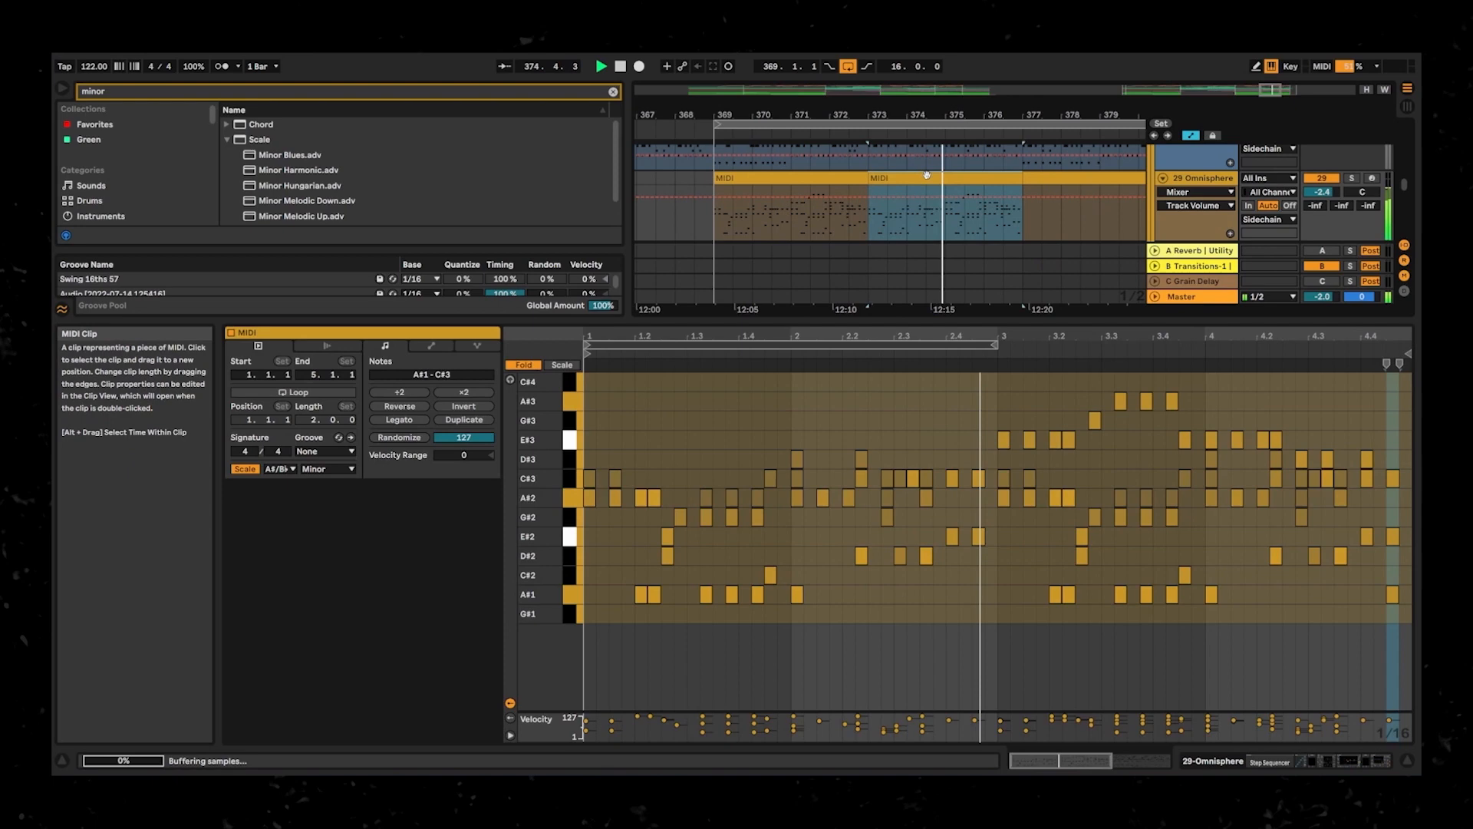
left_click(858, 181, "shift")
key("ctrl+d")
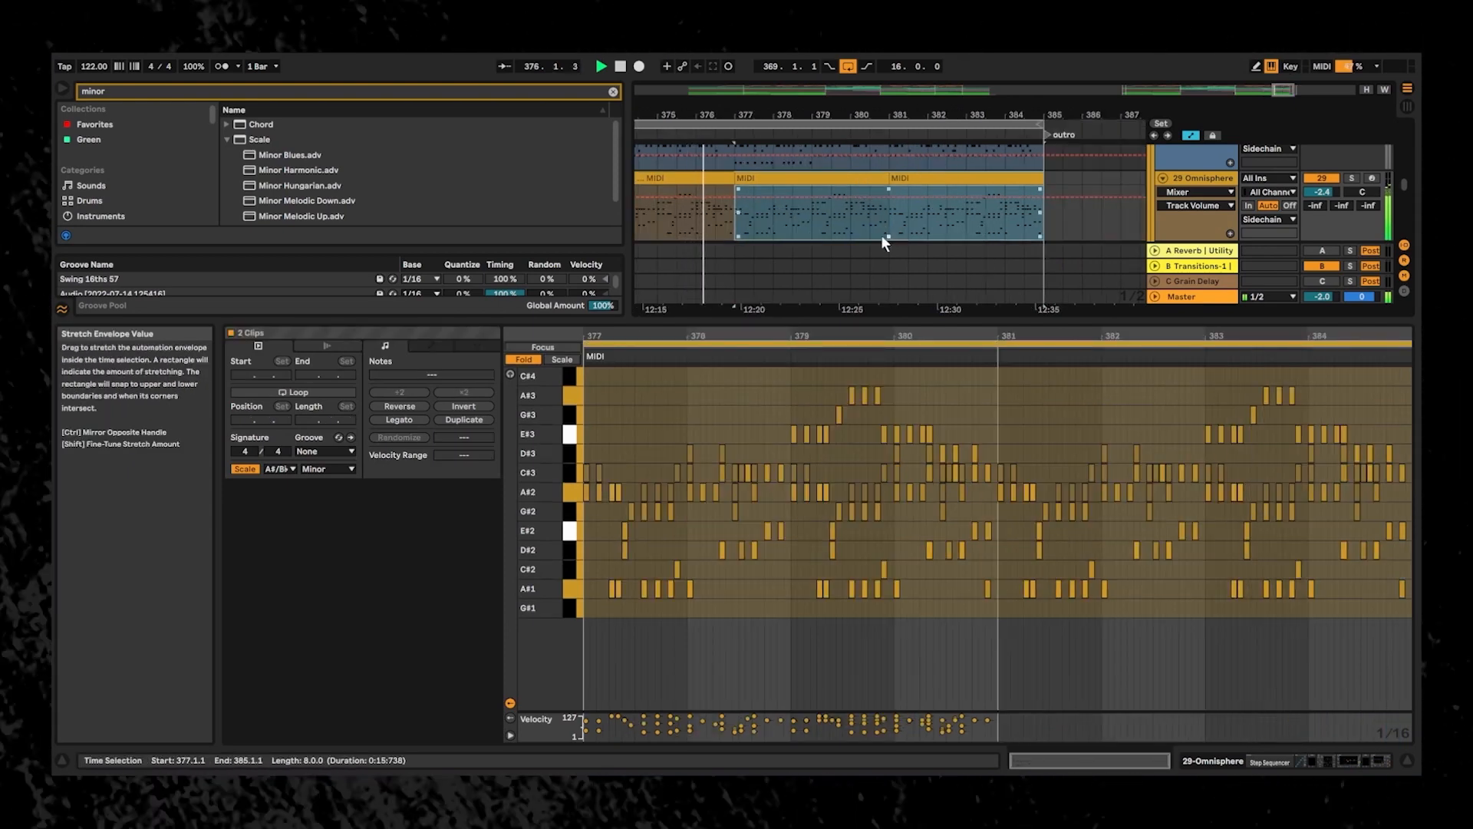
- In the MIDI clip at bar 377, raise the five E#3 notes from 3.4.3 to 4.2.2 up to C#4
left_click(810, 181)
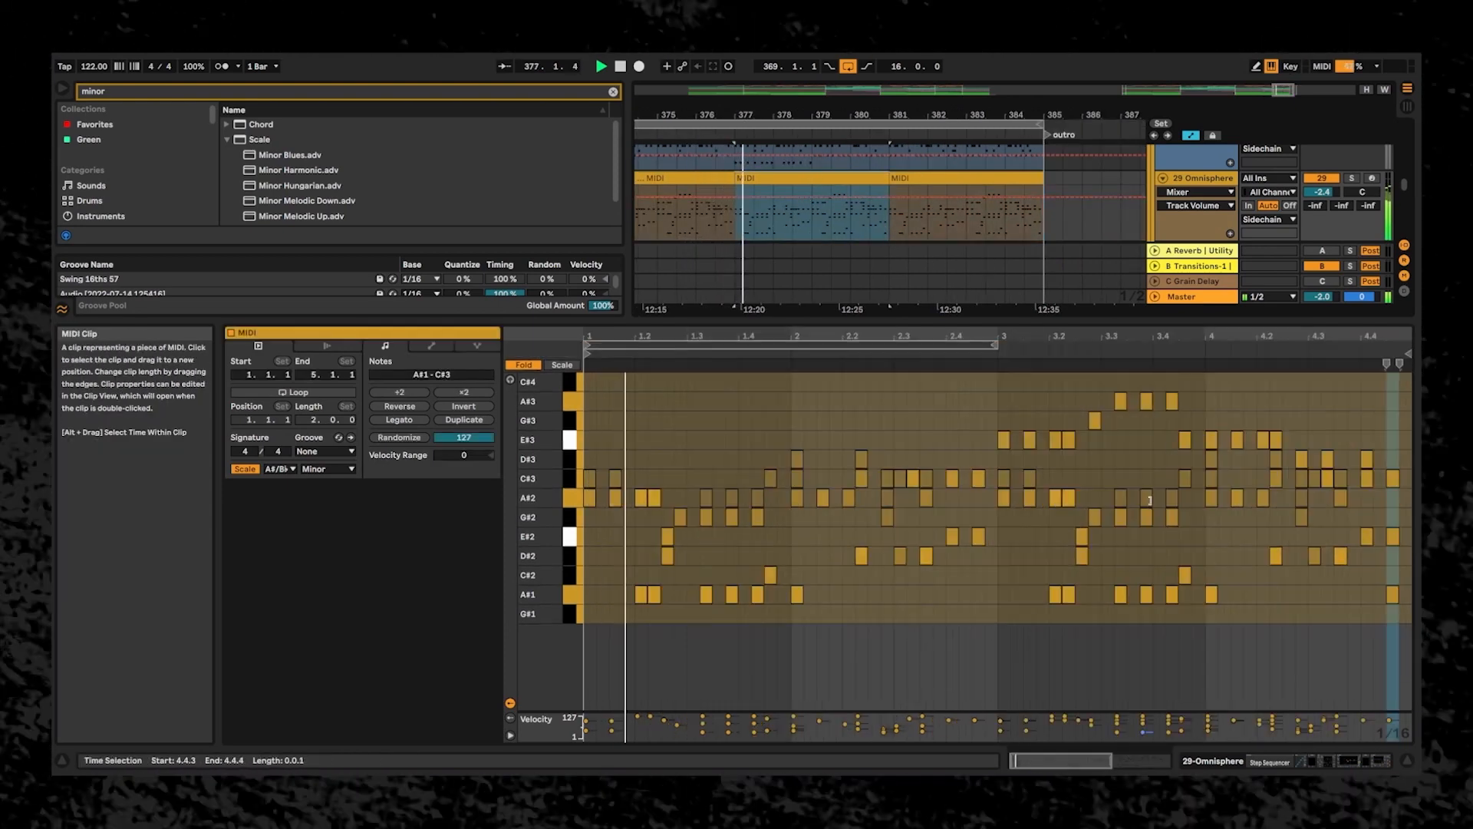
left_click(1122, 424)
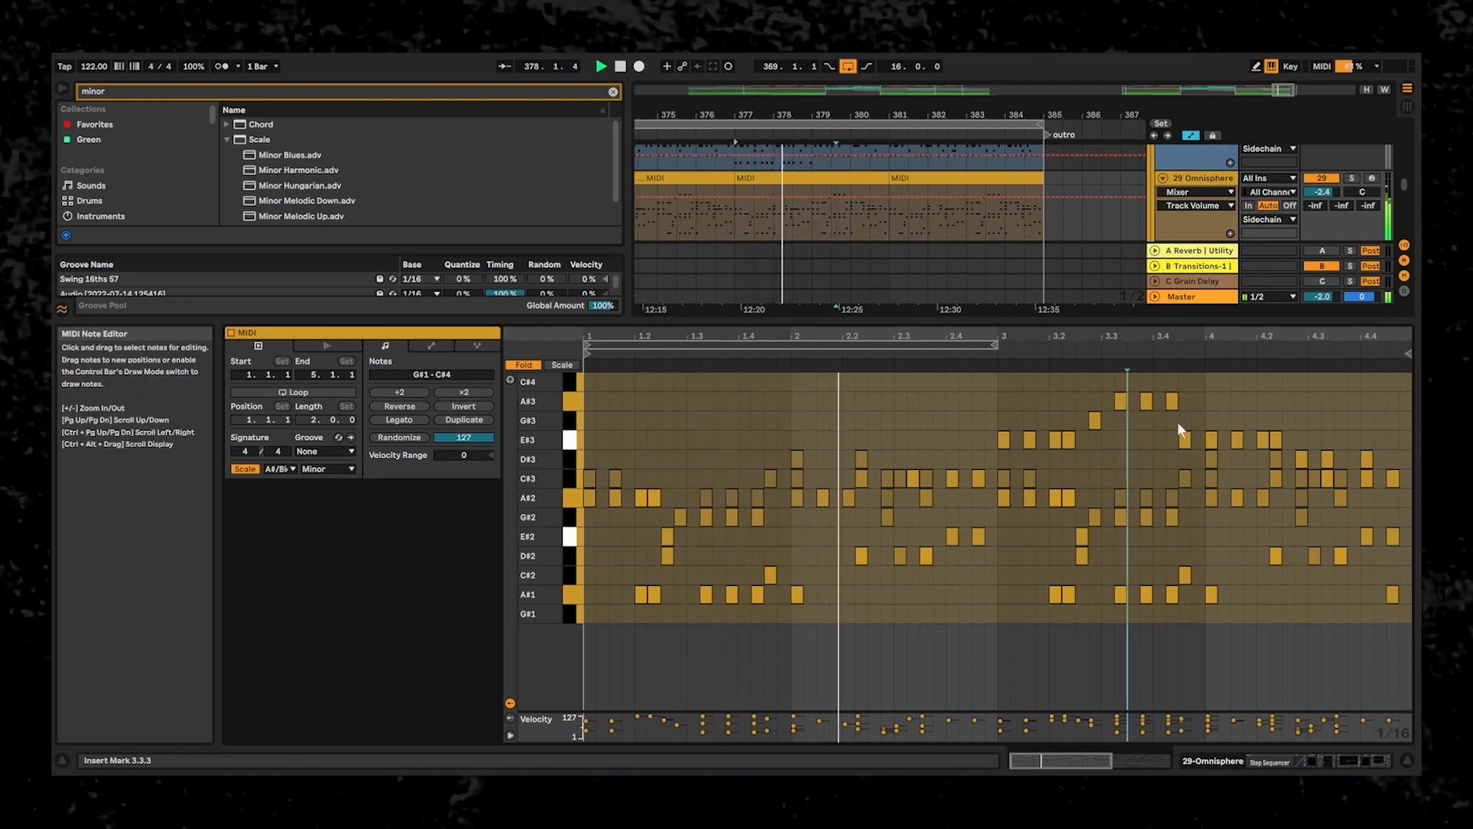
left_click(1179, 422)
left_click_drag(1187, 427, 1298, 440)
key("Up")
key("Up")
key("Up")
key("Up")
key("Up")
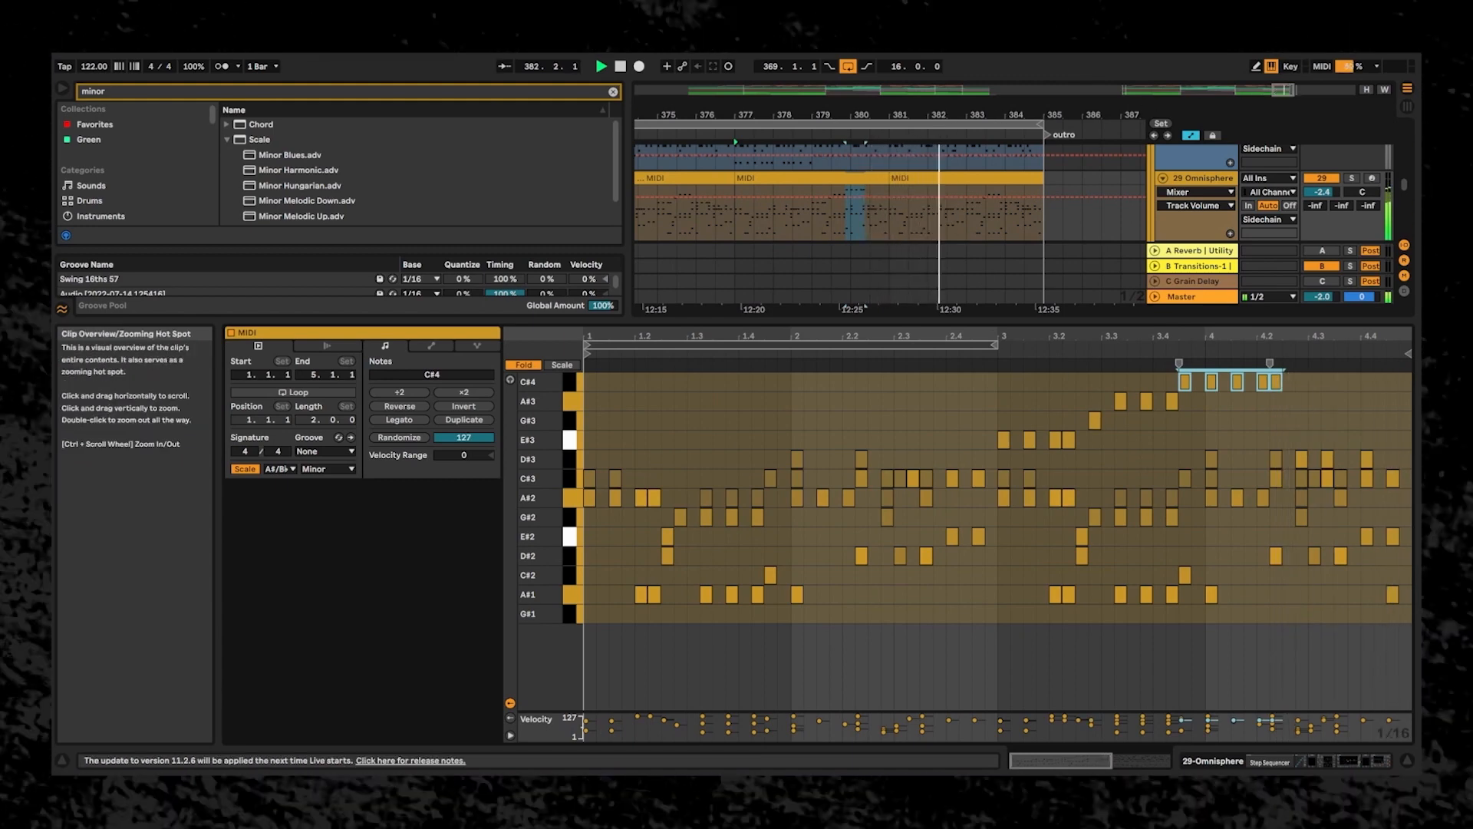
left_click_drag(1281, 96, 1282, 80)
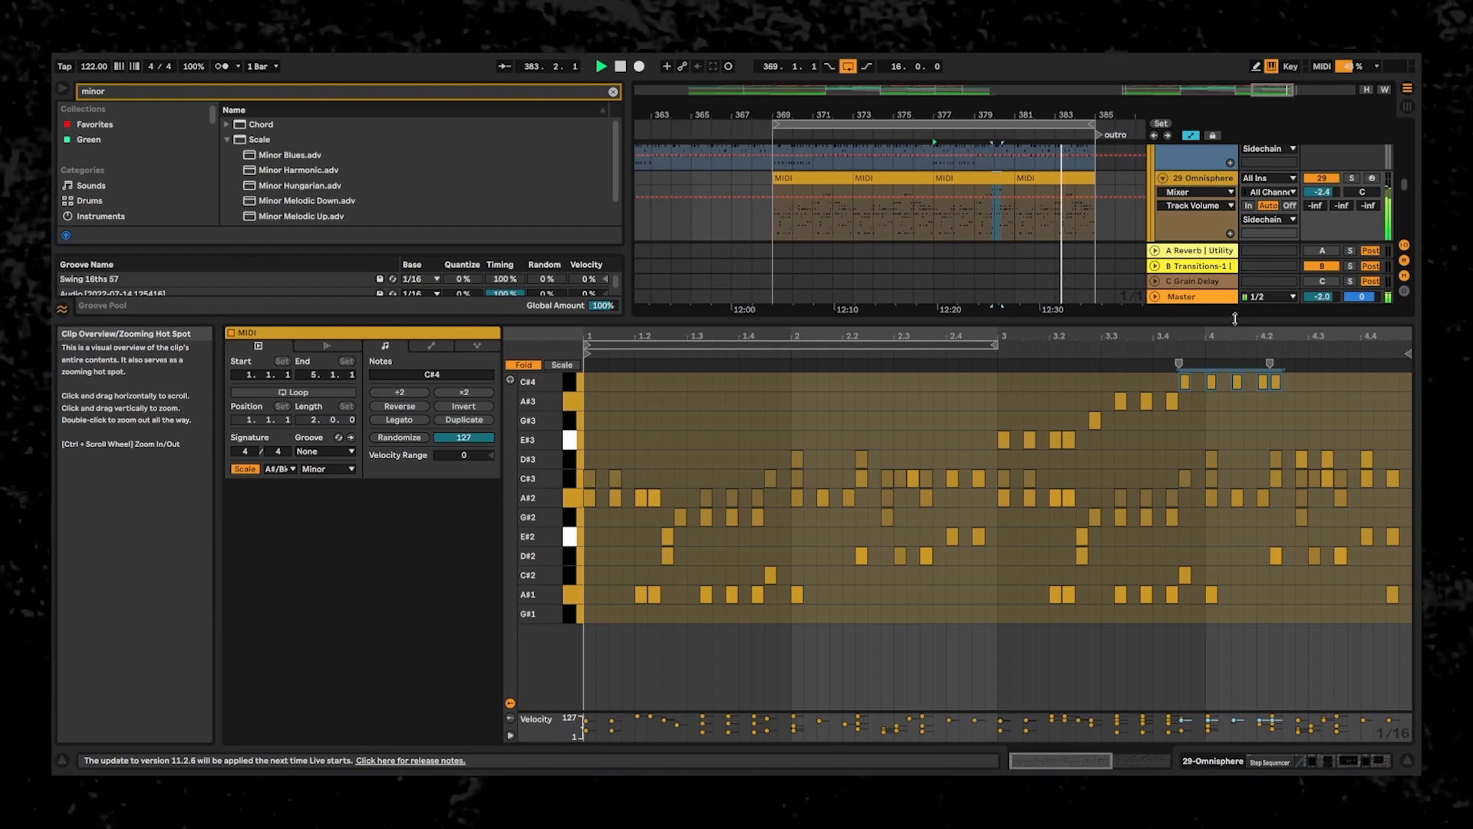